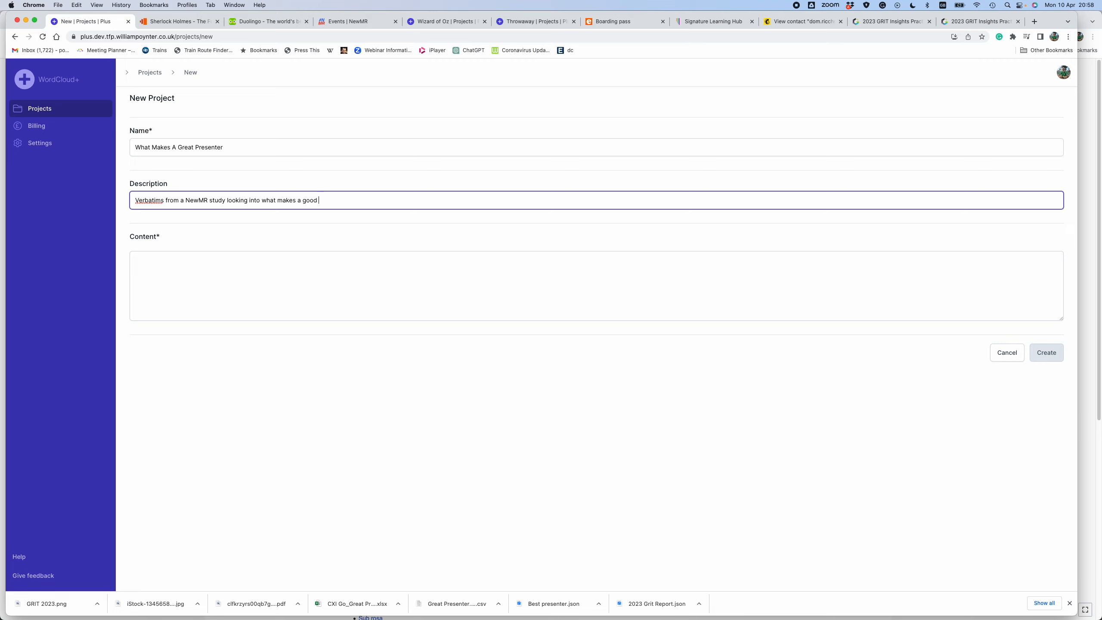
# - Finish the description as "Verbatims from a NewMR study looking into what makes a good presentation", paste the copied verbatims as content, and create the project
pyautogui.write('ation')
pyautogui.click(330, 258)
pyautogui.press('super+v')
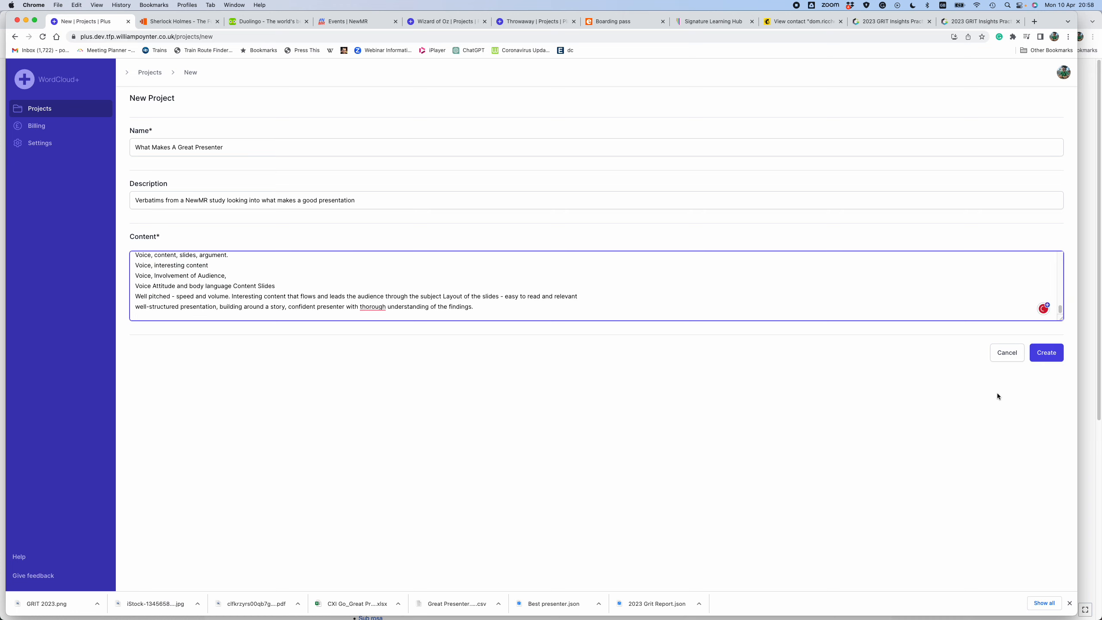
pyautogui.click(1045, 352)
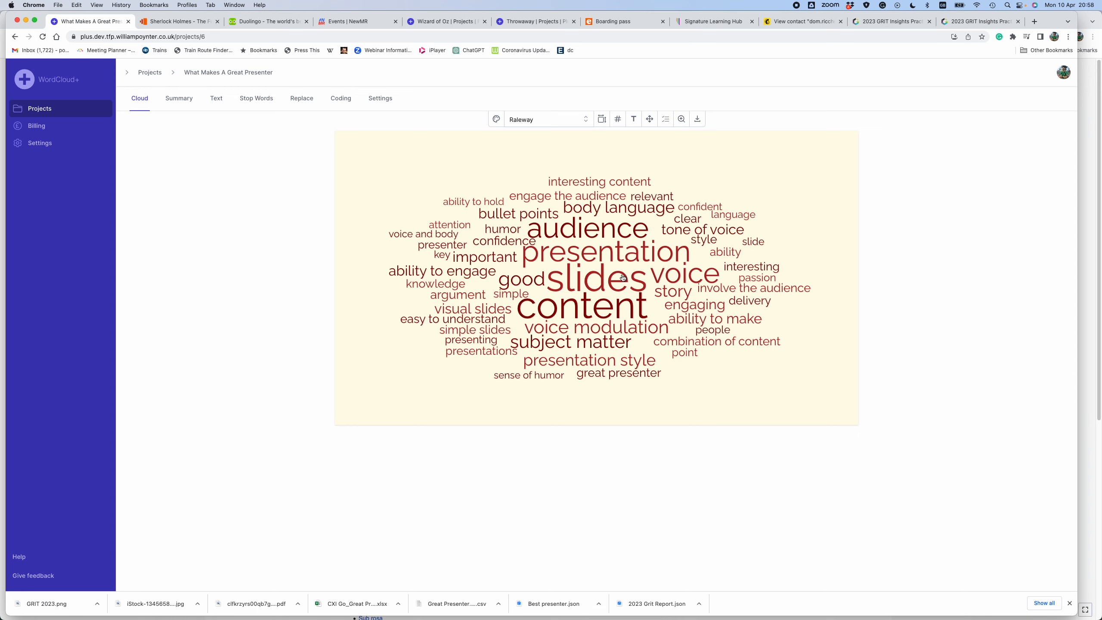
# - Mark the cloud word "presentation" as a stop word
pyautogui.click(614, 256)
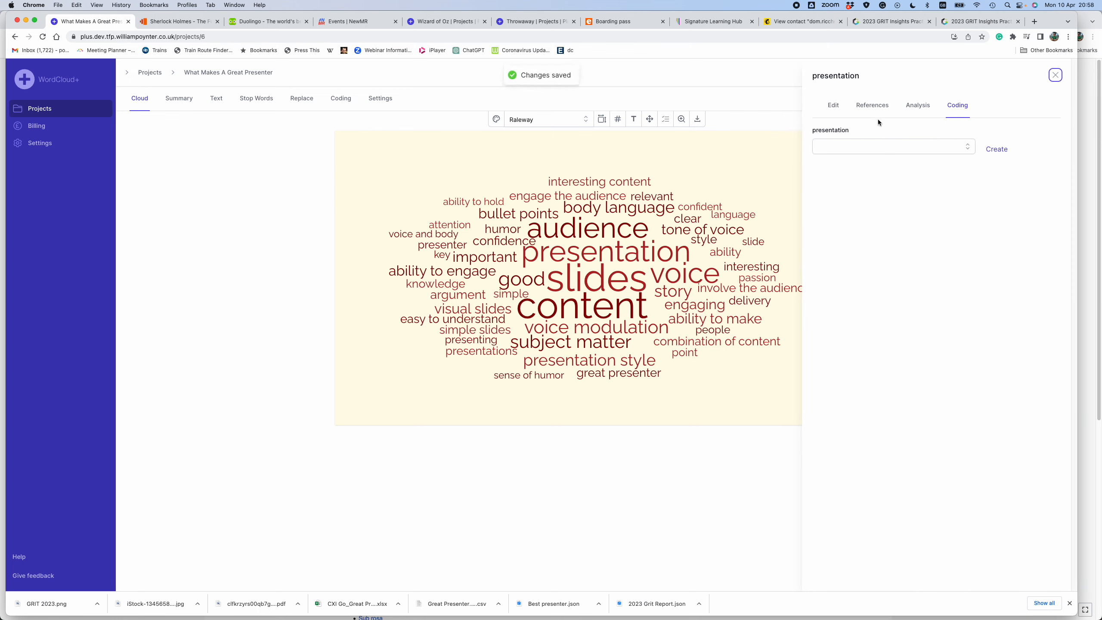
pyautogui.click(838, 109)
pyautogui.click(1032, 210)
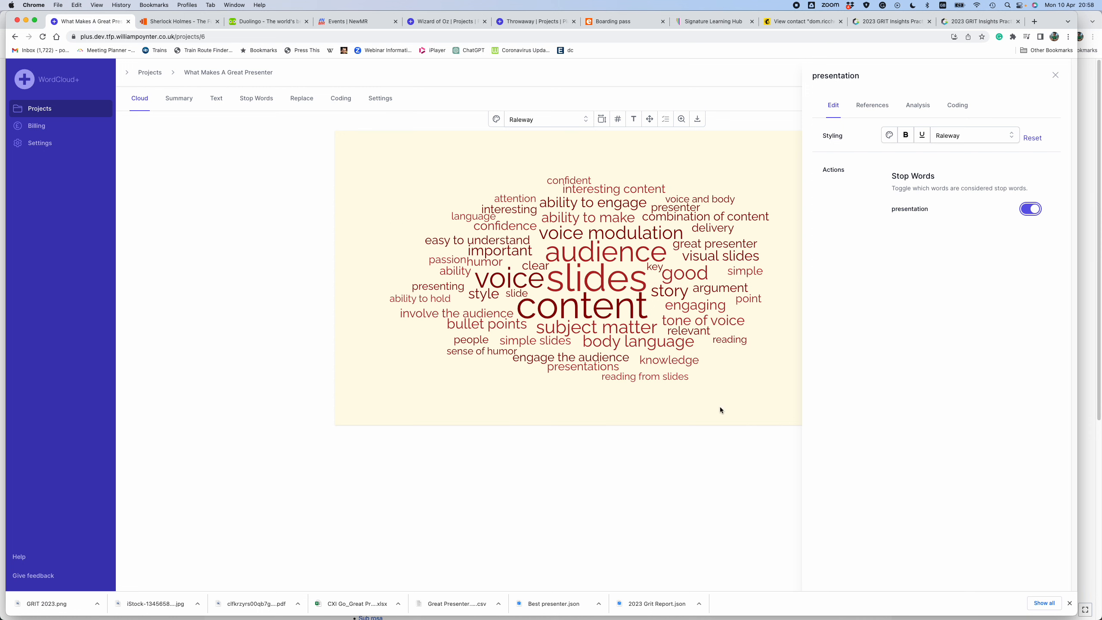
pyautogui.click(664, 471)
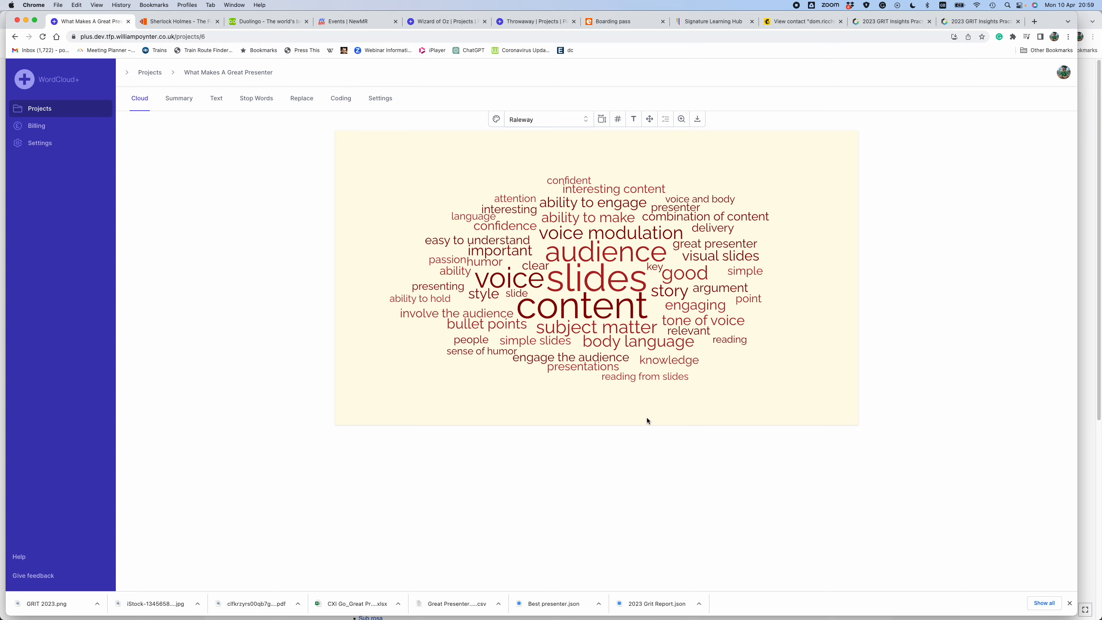
# - Review the verbatim references for the cloud word "slides" and start a new code for it
pyautogui.click(593, 281)
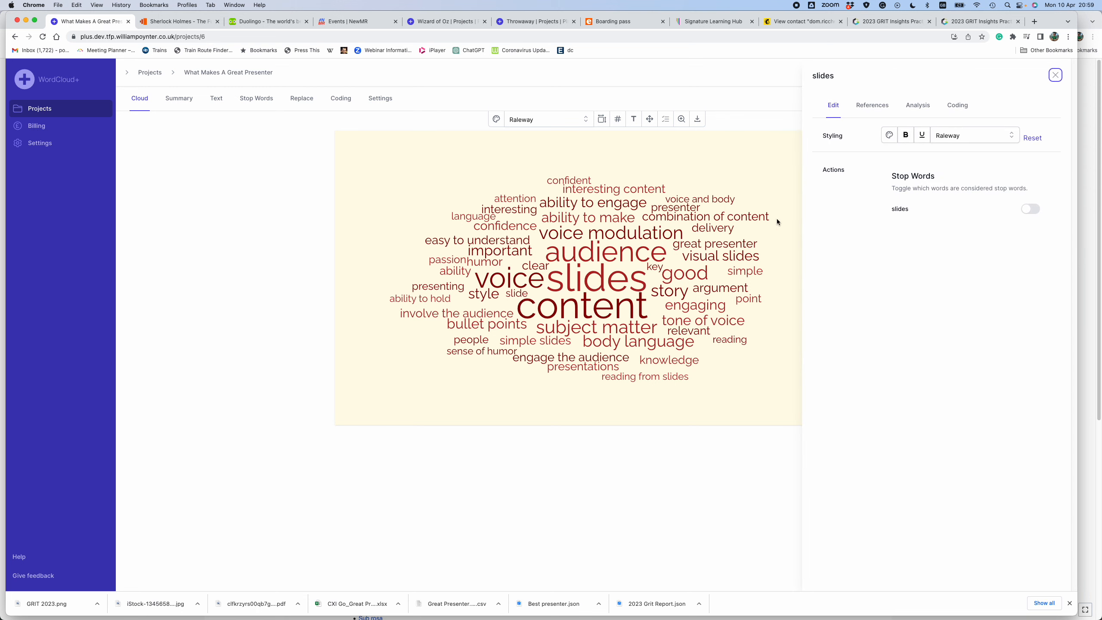
pyautogui.click(876, 109)
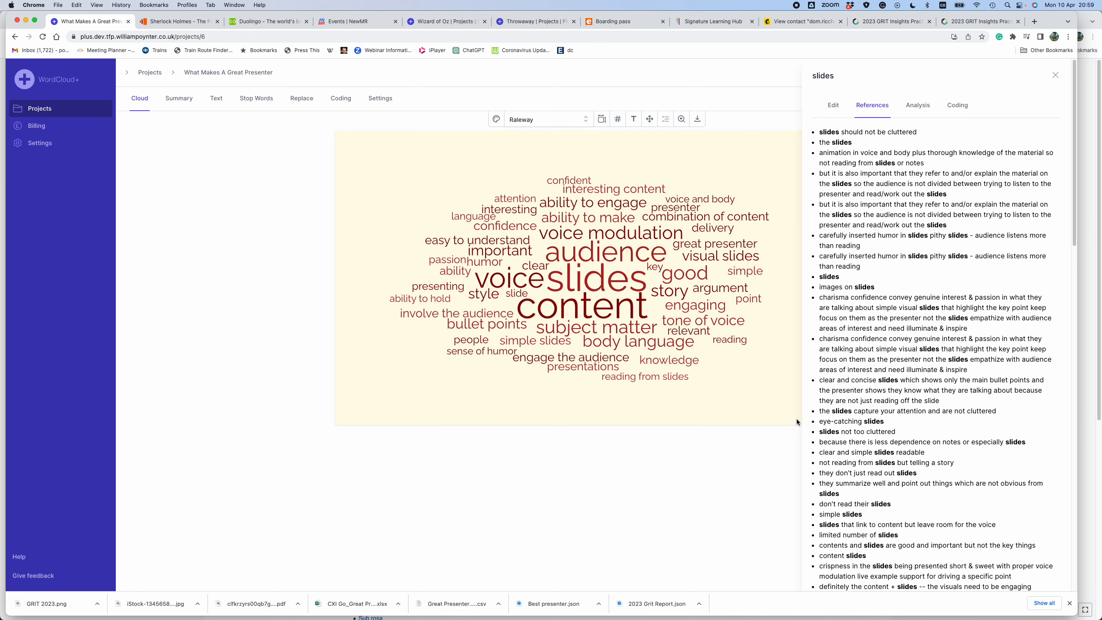
pyautogui.click(961, 106)
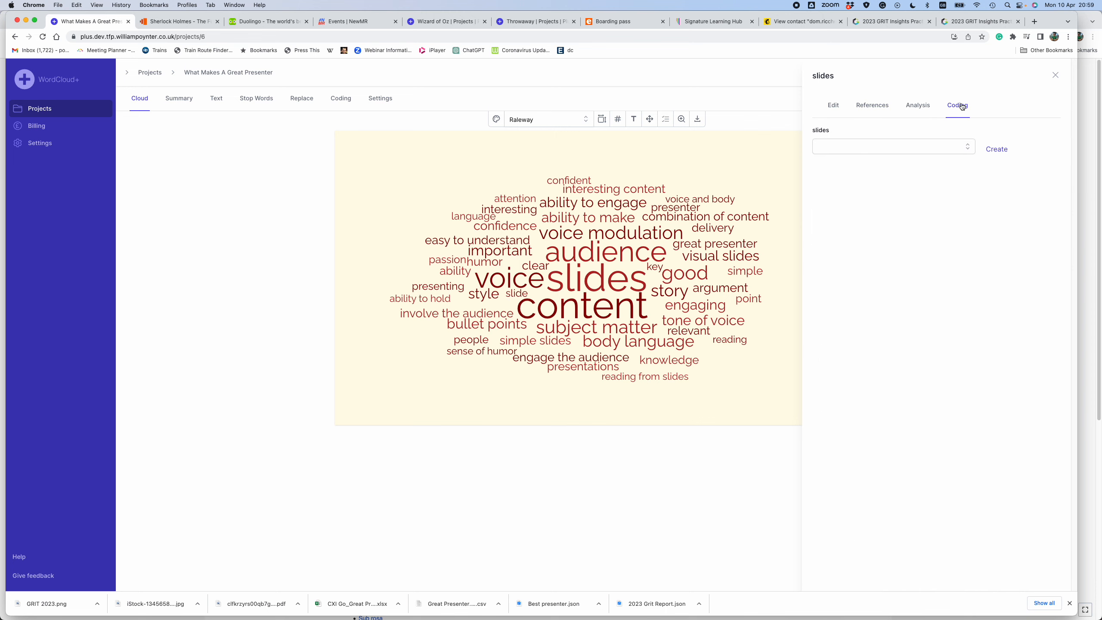
pyautogui.click(997, 149)
pyautogui.click(997, 149)
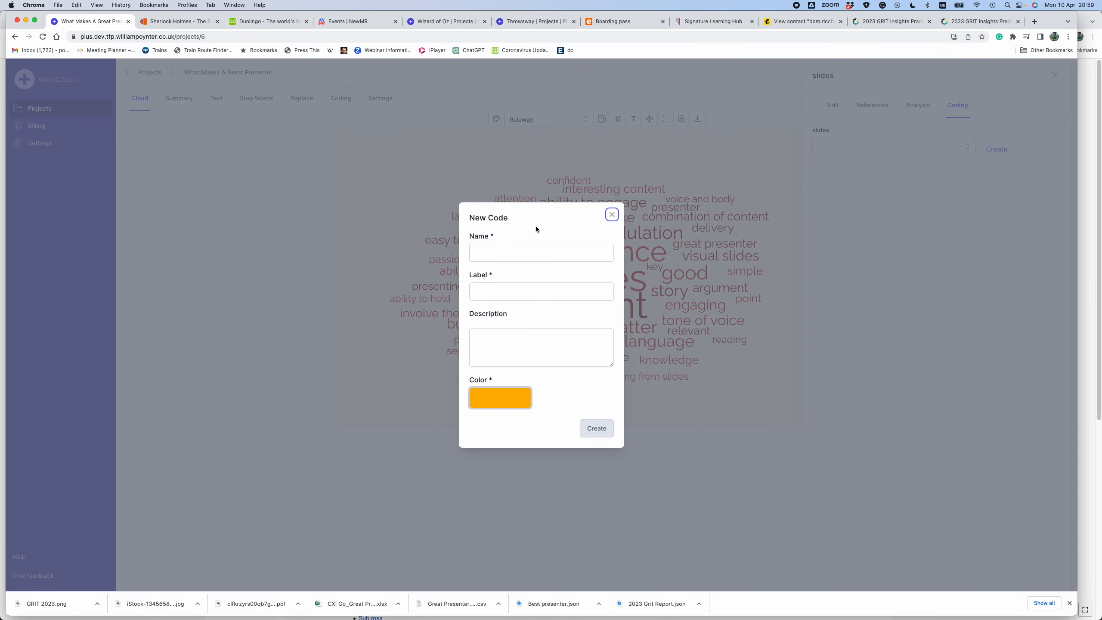
# - Create the new code with name and label "Slides" and the description "How many, visual, unclutter"
pyautogui.click(505, 254)
pyautogui.write('Slides')
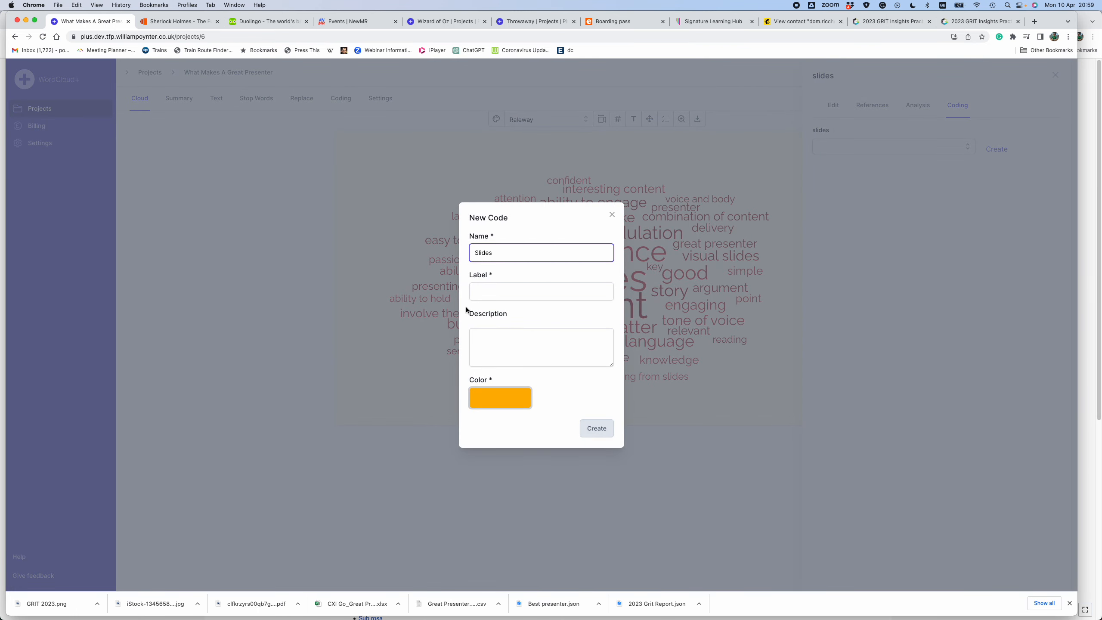
pyautogui.click(485, 294)
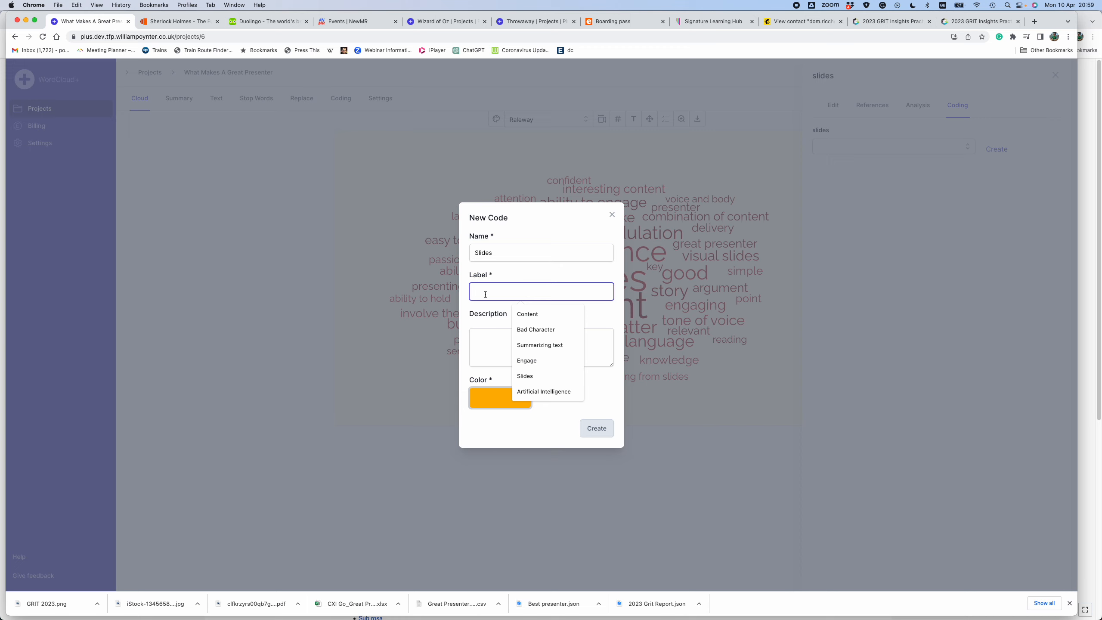
pyautogui.write('Slides')
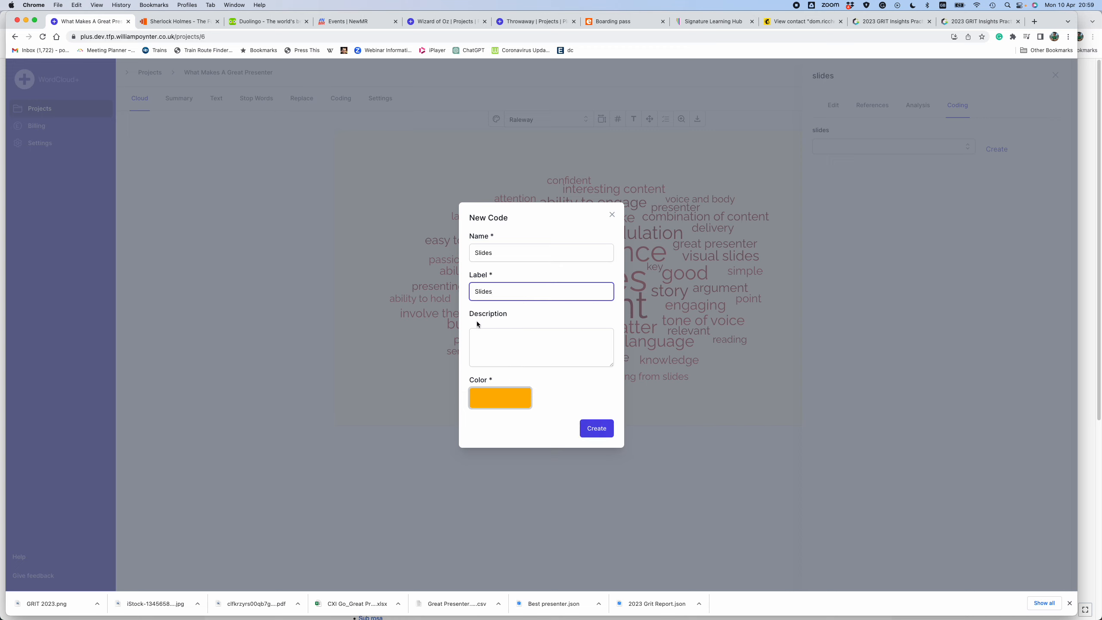
pyautogui.click(477, 334)
pyautogui.write('How ma')
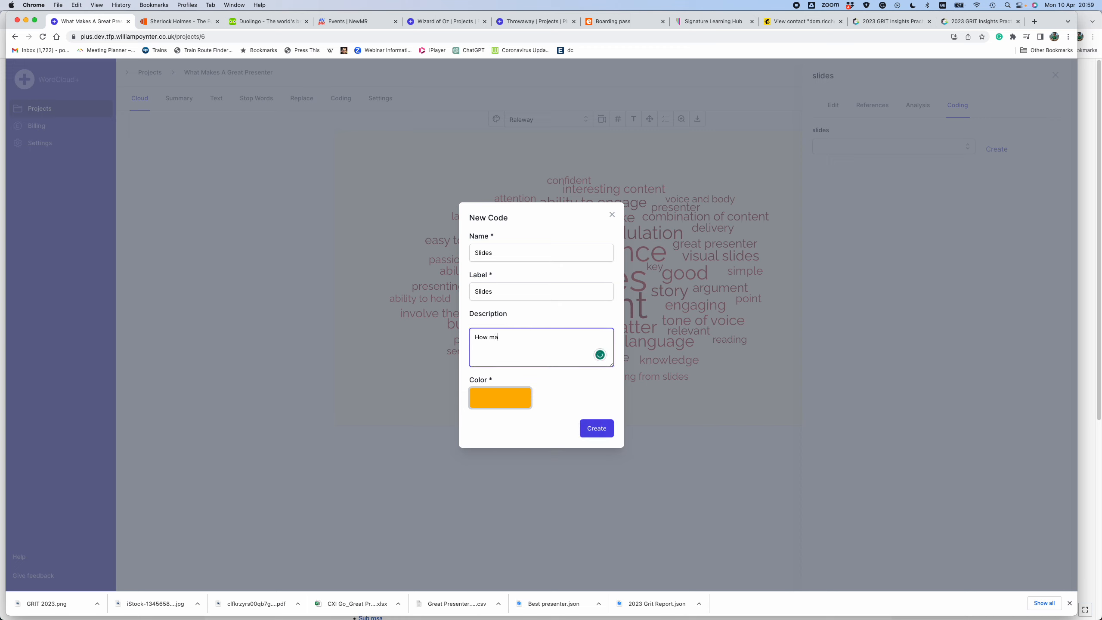
pyautogui.write('ny, visual, uncluttered etc')
pyautogui.click(590, 429)
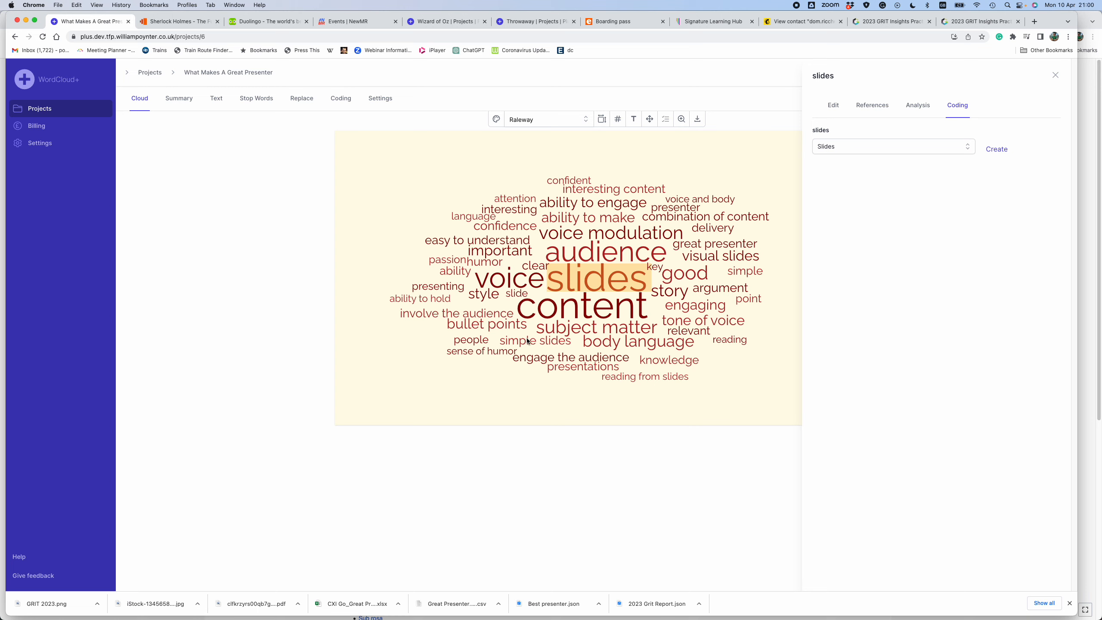
pyautogui.press('Escape')
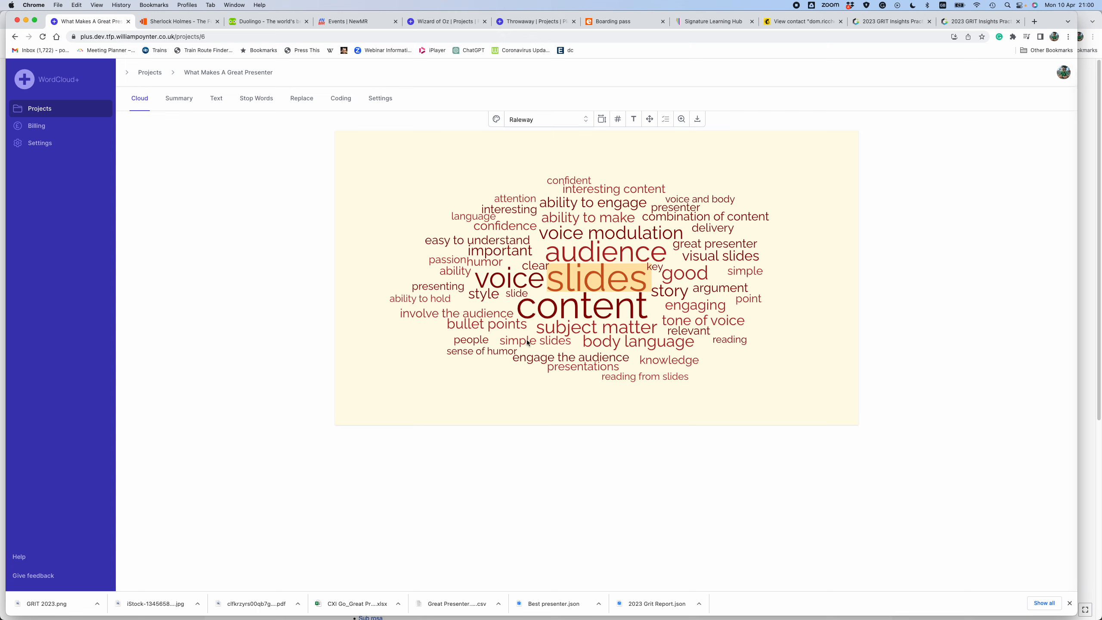
# - Assign the Slides code to the whole phrase "simple slides" and to the word "slide" in the cloud
pyautogui.click(528, 342)
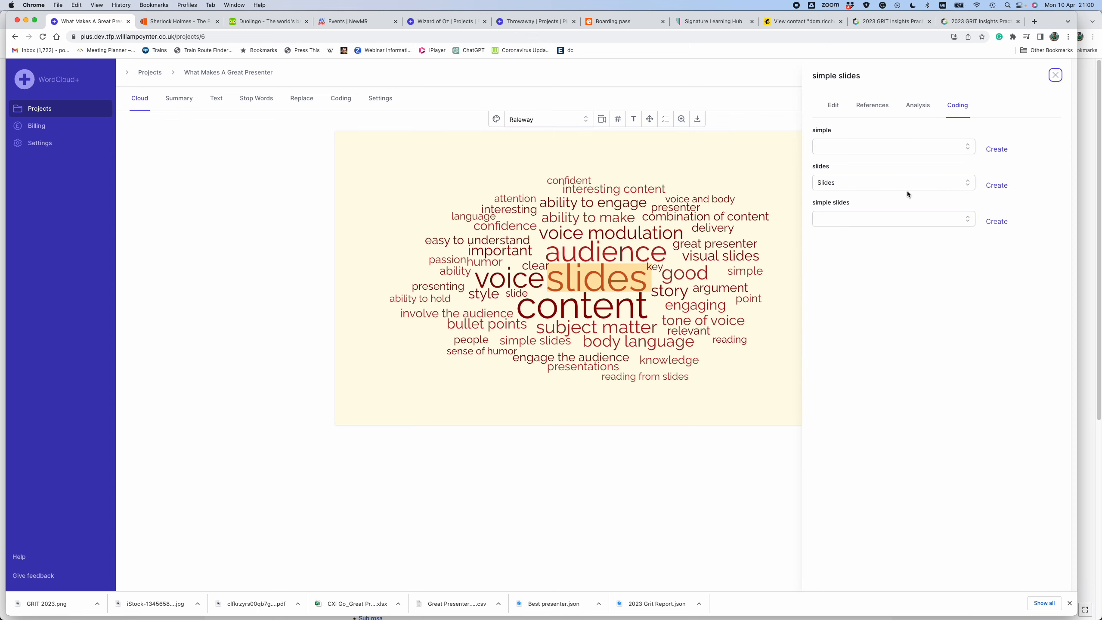
pyautogui.click(968, 220)
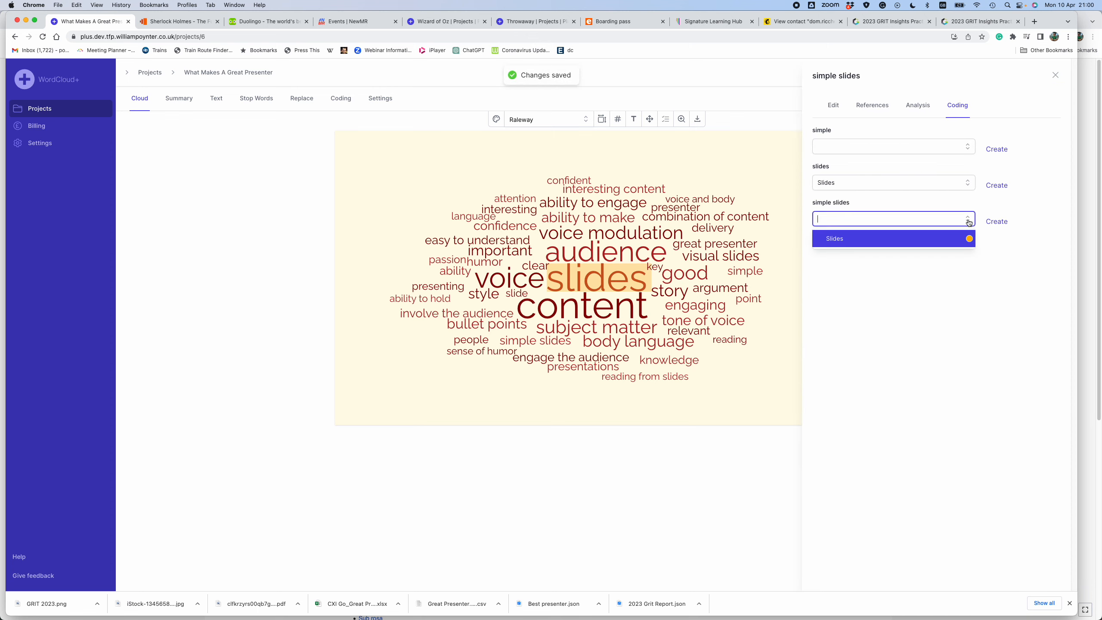
pyautogui.click(906, 239)
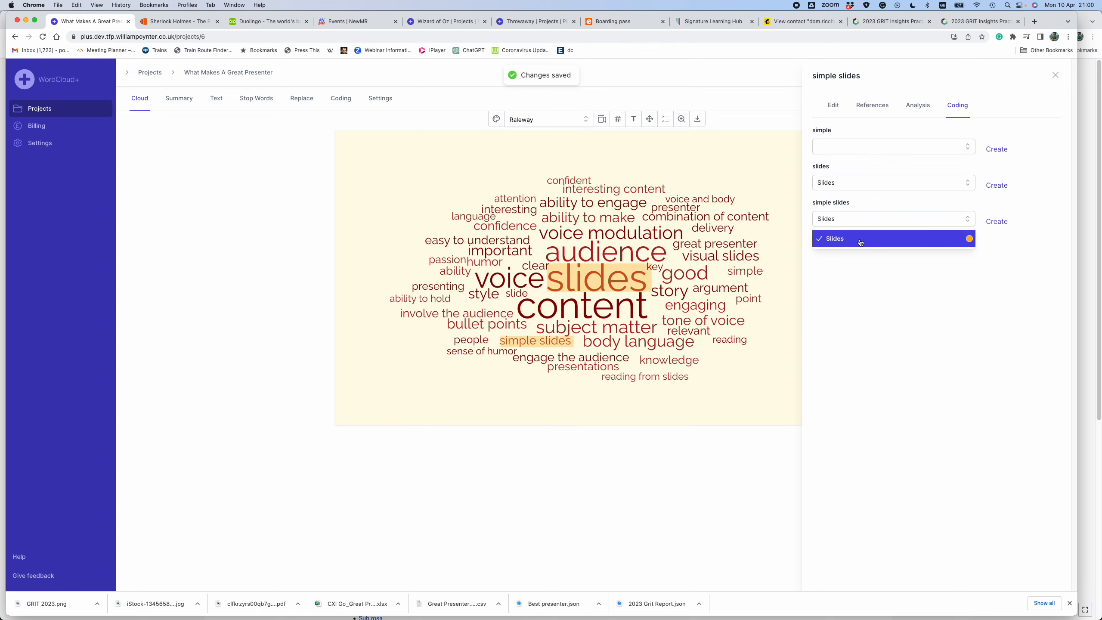
pyautogui.click(738, 395)
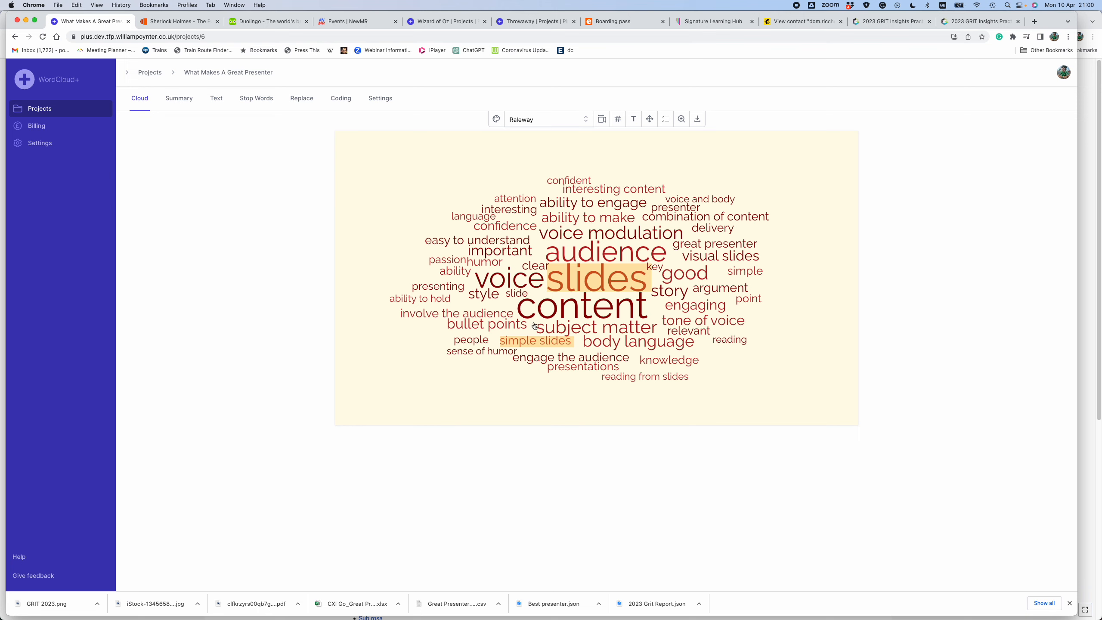
pyautogui.click(515, 294)
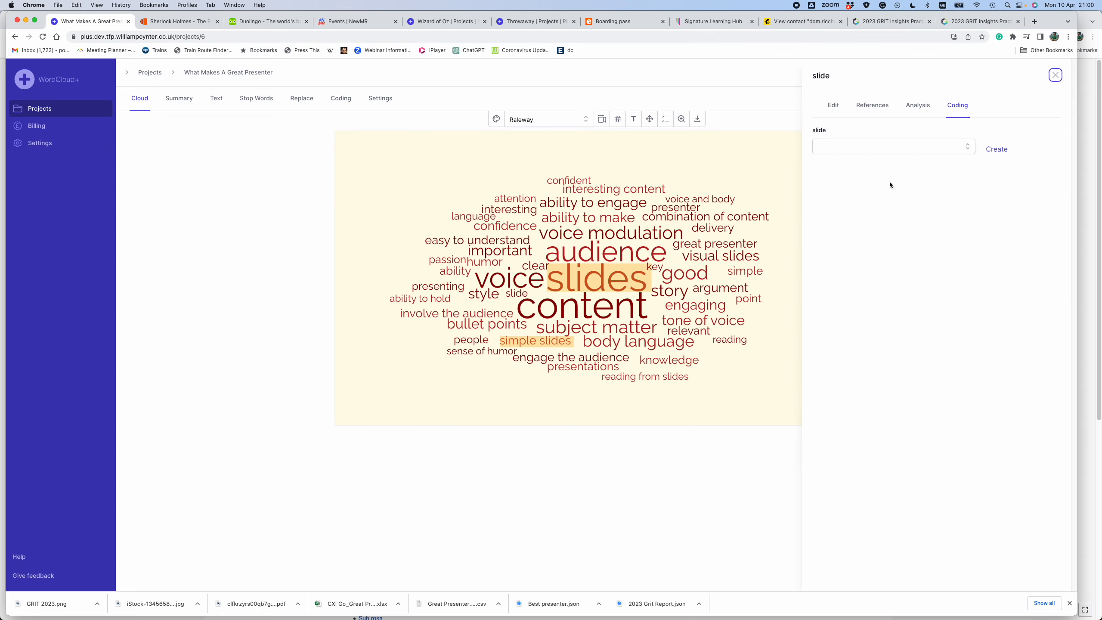
pyautogui.click(963, 151)
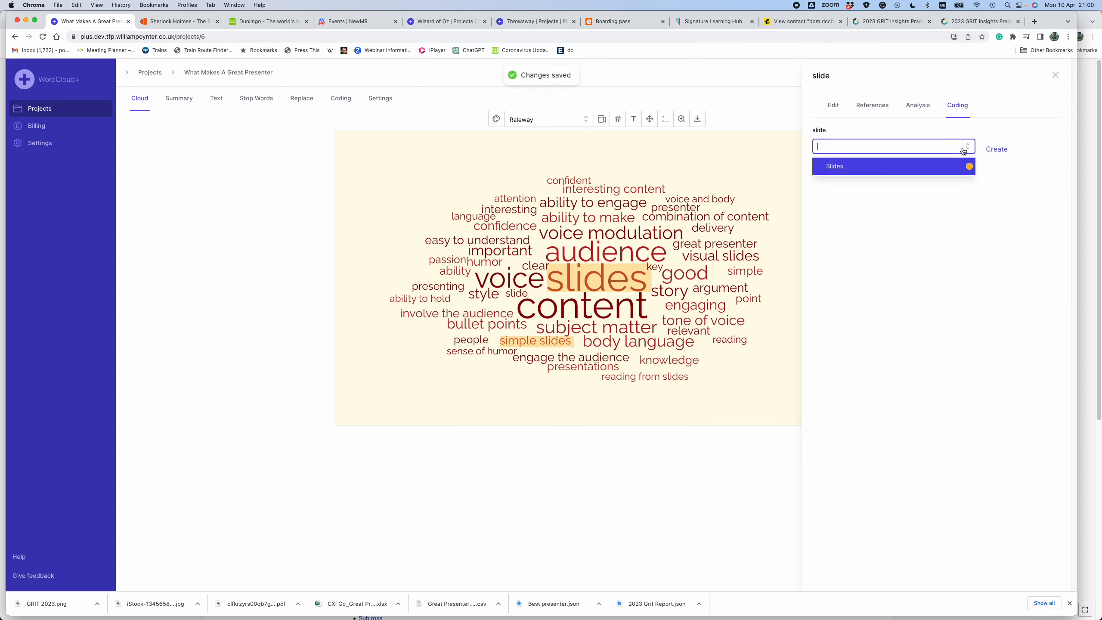
pyautogui.click(938, 171)
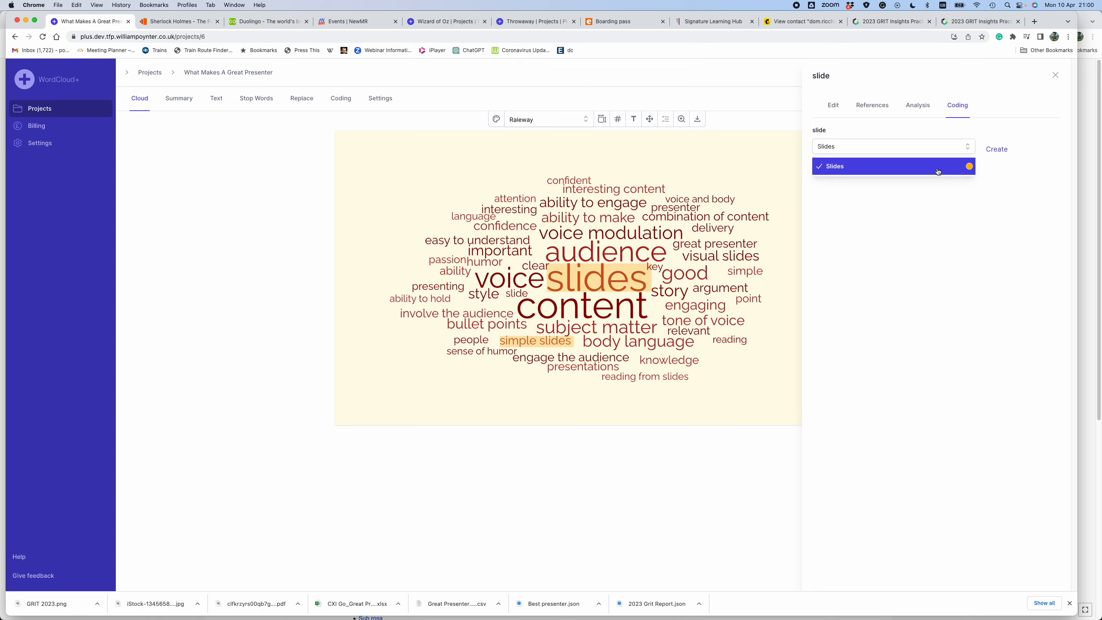
pyautogui.click(768, 393)
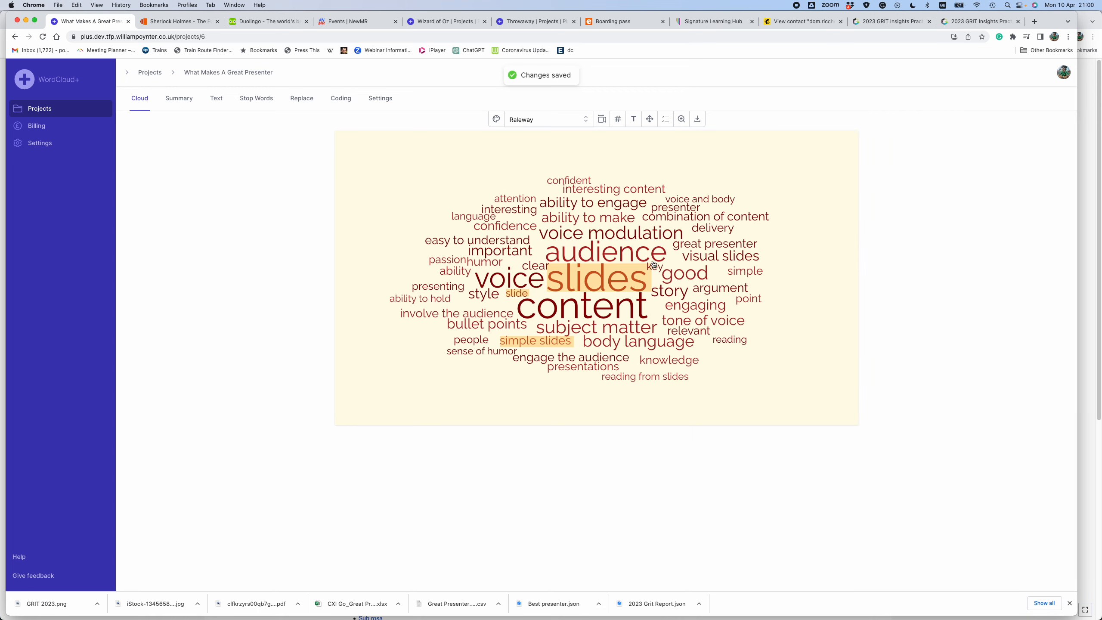
# - Assign the Slides code to the whole phrases "visual slides" and "reading from slides" in the cloud
pyautogui.click(715, 258)
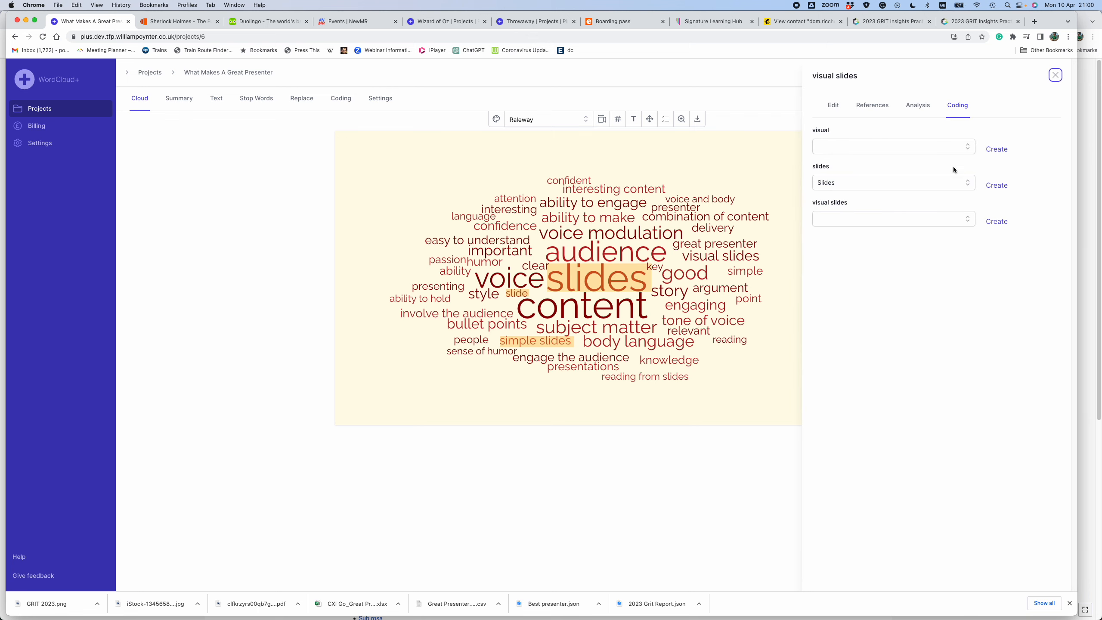
pyautogui.click(968, 220)
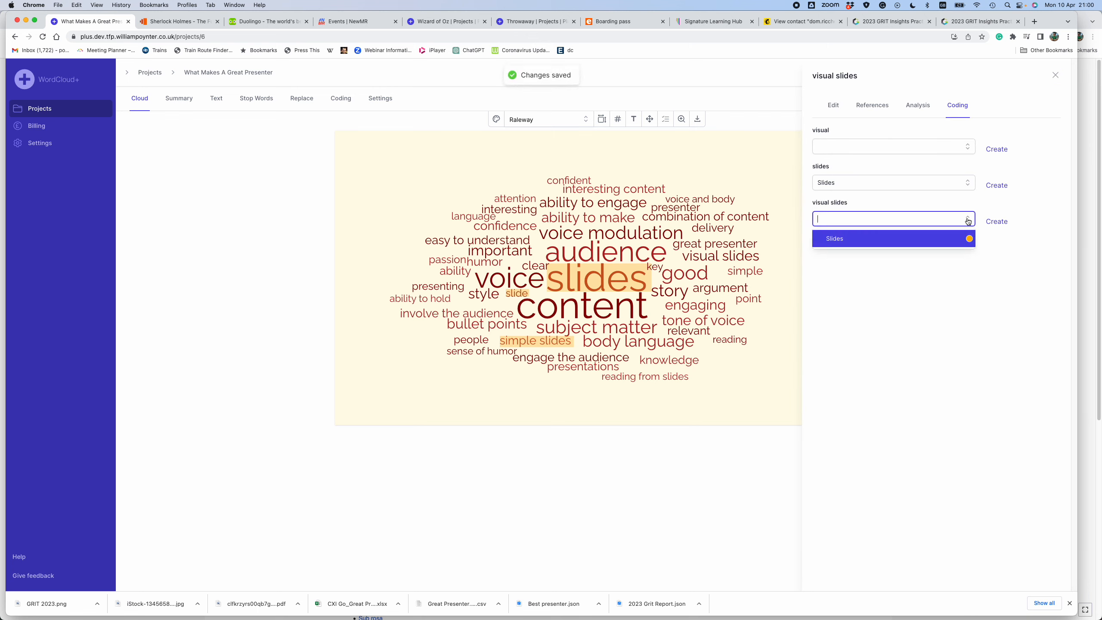
pyautogui.click(933, 238)
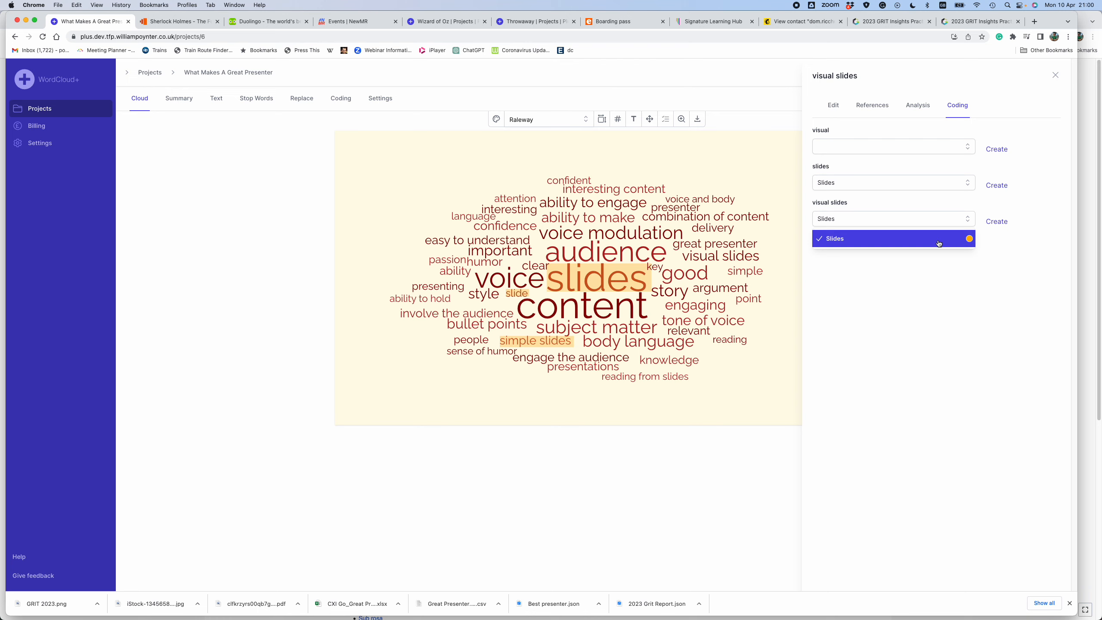
pyautogui.click(773, 379)
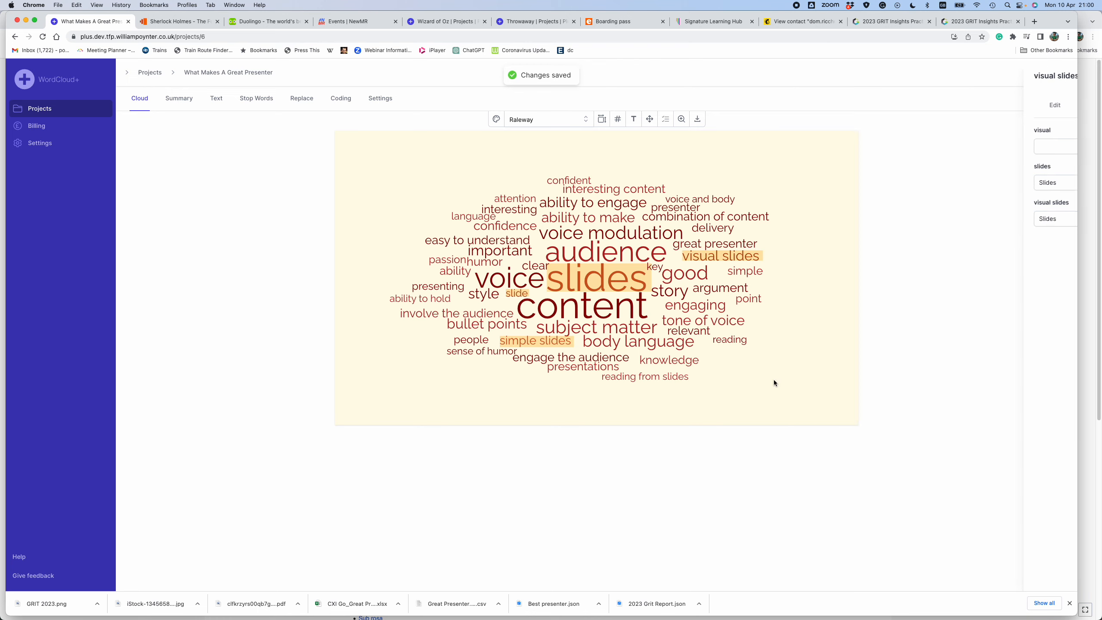
pyautogui.click(662, 377)
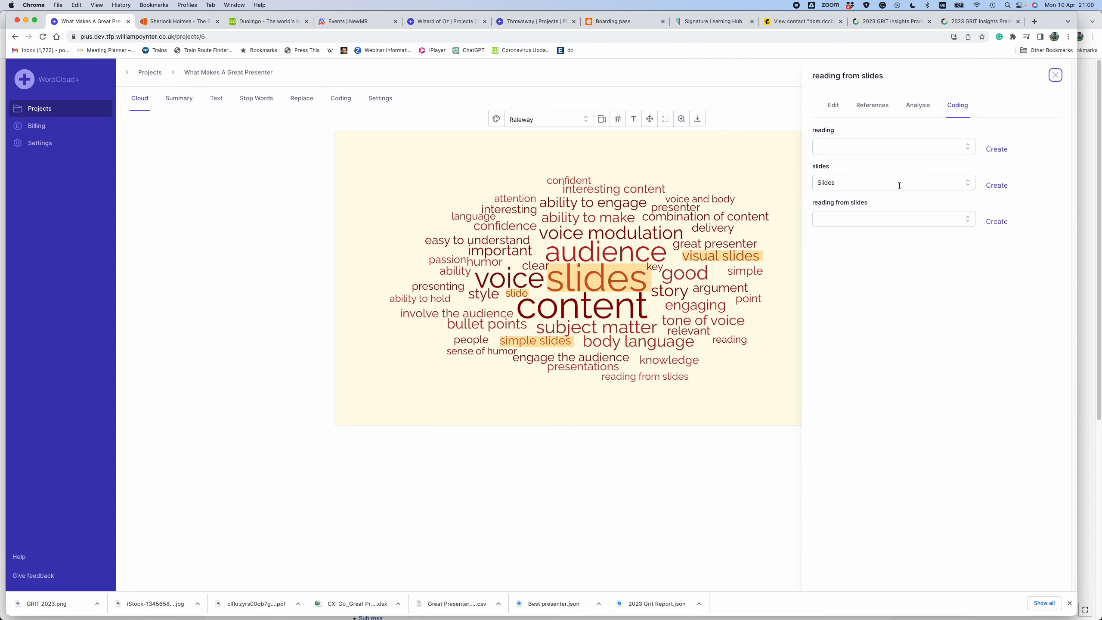
pyautogui.click(940, 217)
pyautogui.click(934, 238)
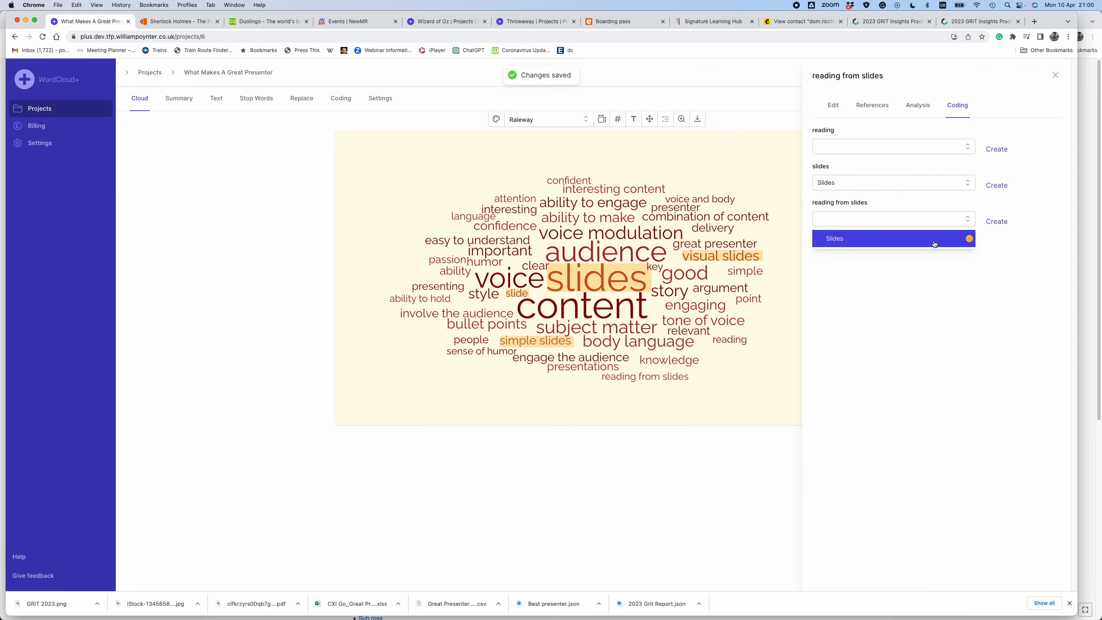
pyautogui.click(755, 389)
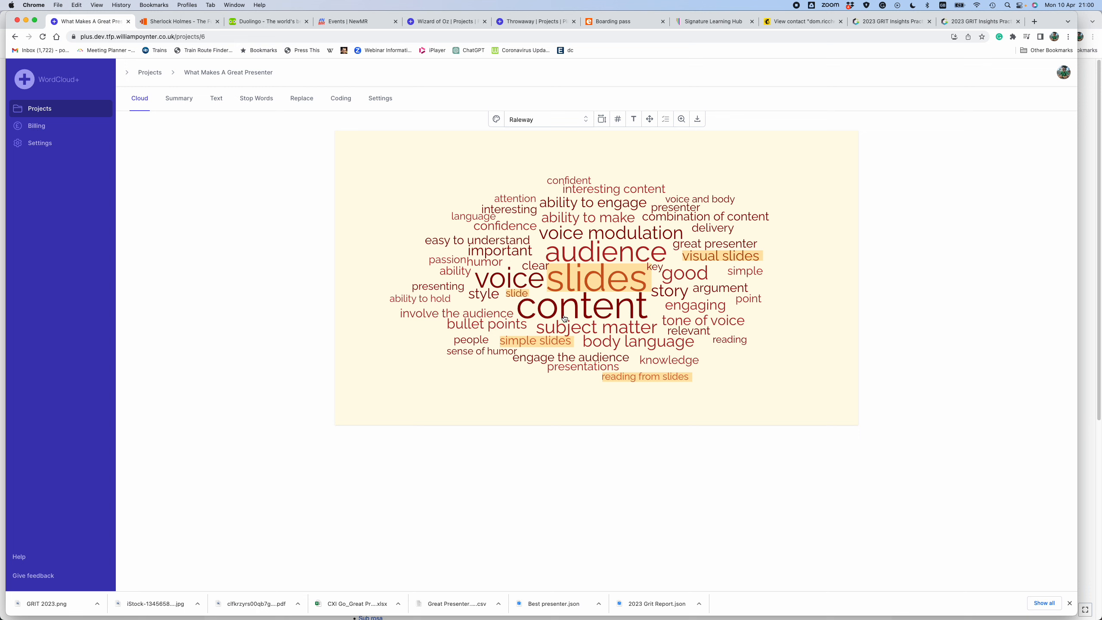
# - Review the verbatim references for the cloud word "content" and start a new code for it
pyautogui.click(576, 311)
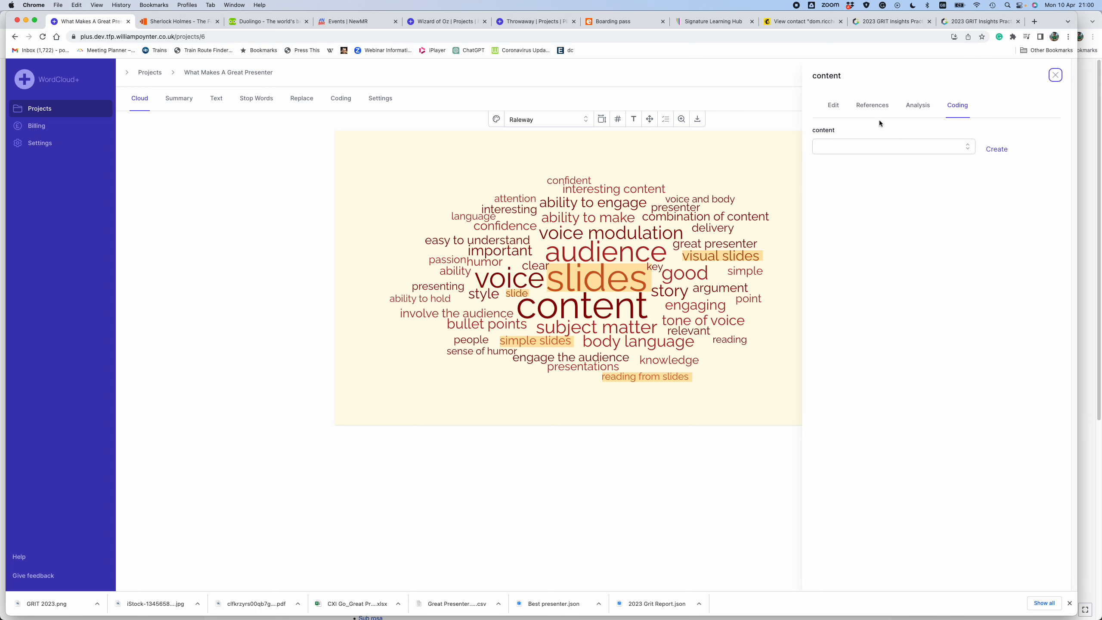
pyautogui.click(872, 108)
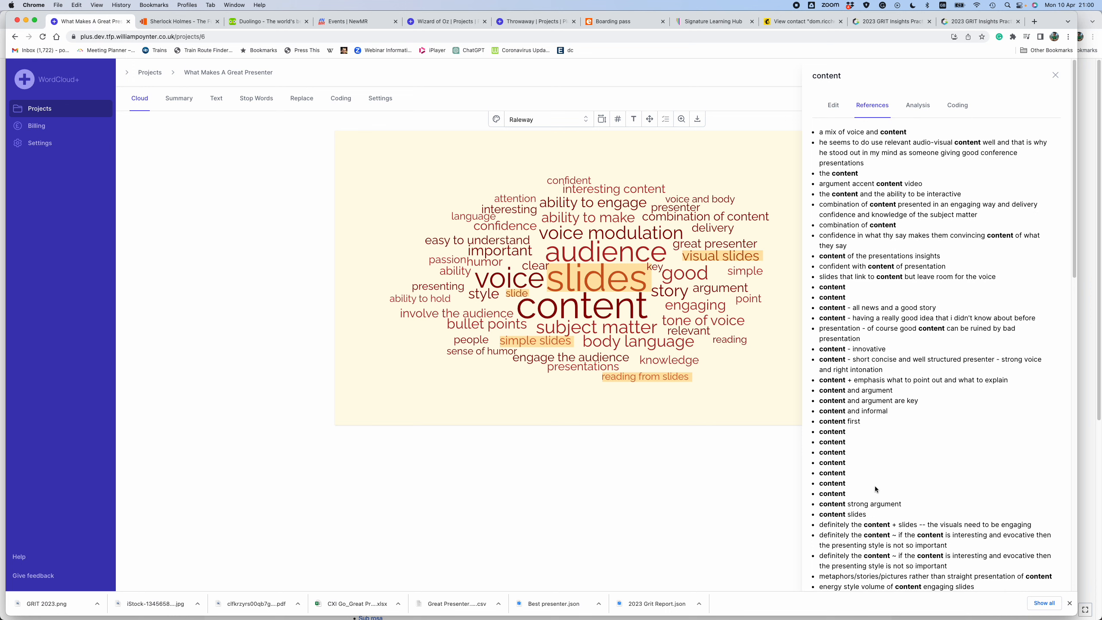
pyautogui.click(957, 109)
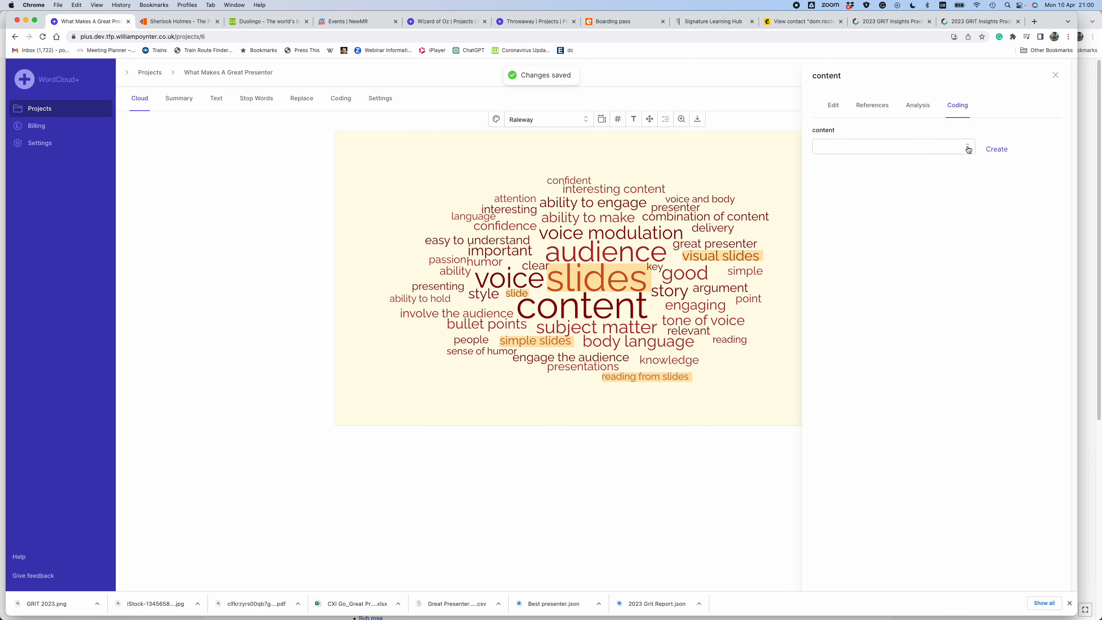
pyautogui.click(996, 149)
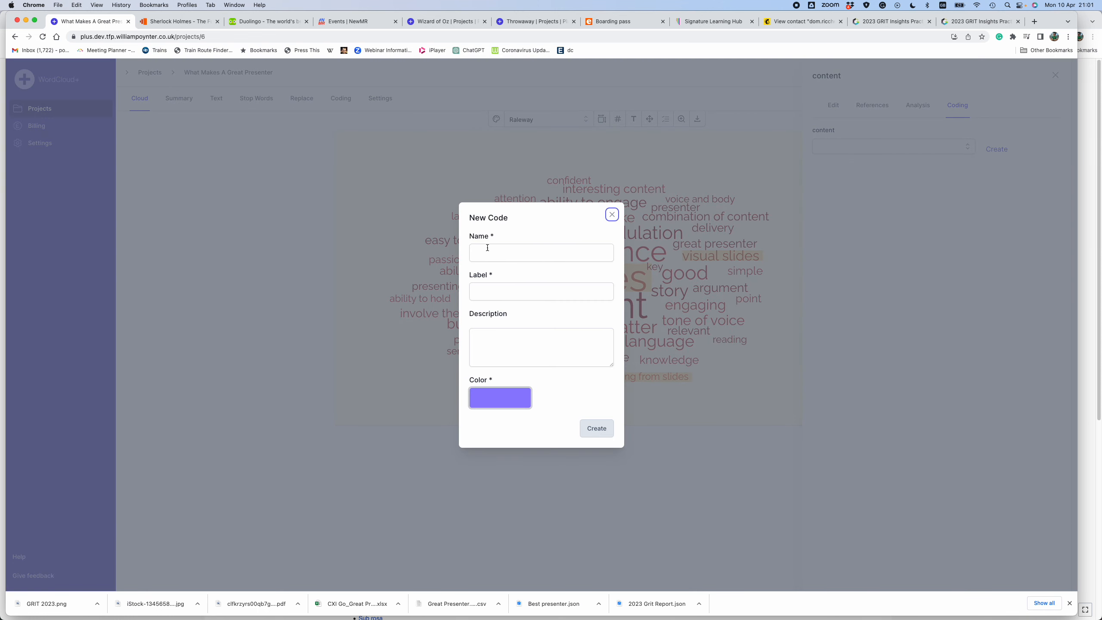
# - Create the new code with name and label "Content" and the description "What people are talking about and the findings"
pyautogui.click(487, 248)
pyautogui.write('Content')
pyautogui.click(477, 292)
pyautogui.write('Content')
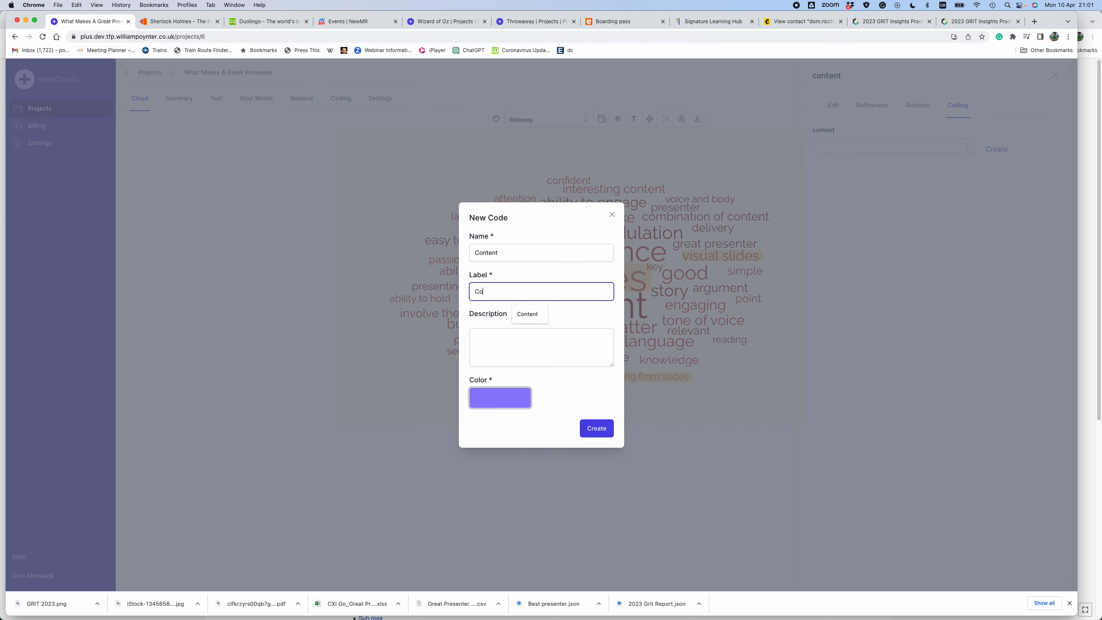
pyautogui.click(482, 341)
pyautogui.write('wat')
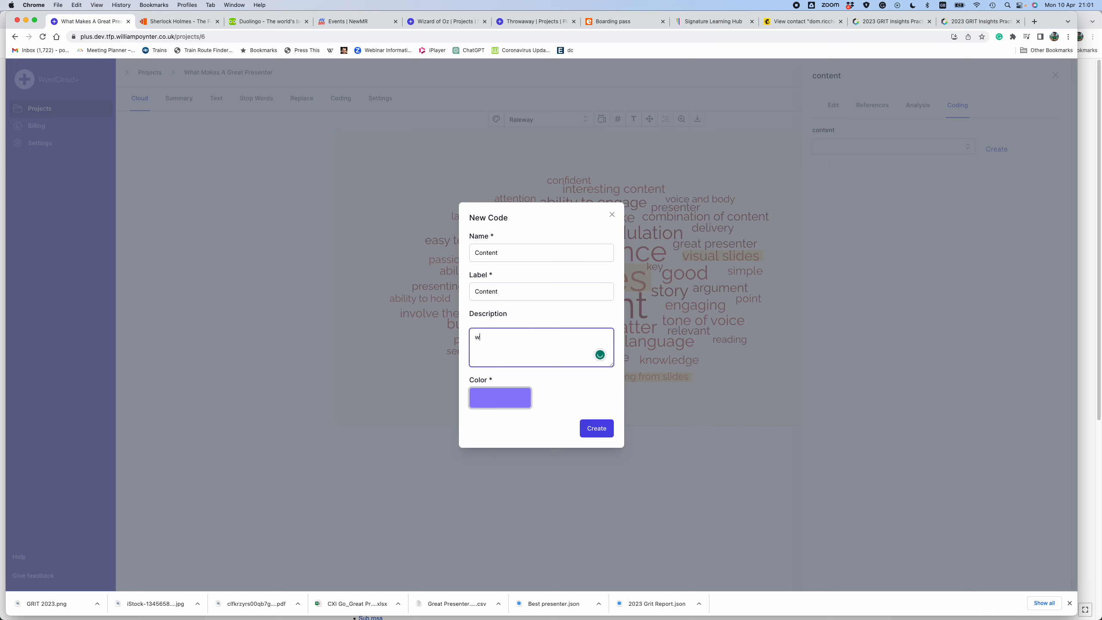
pyautogui.write('What people are talking about and the findings')
pyautogui.click(595, 429)
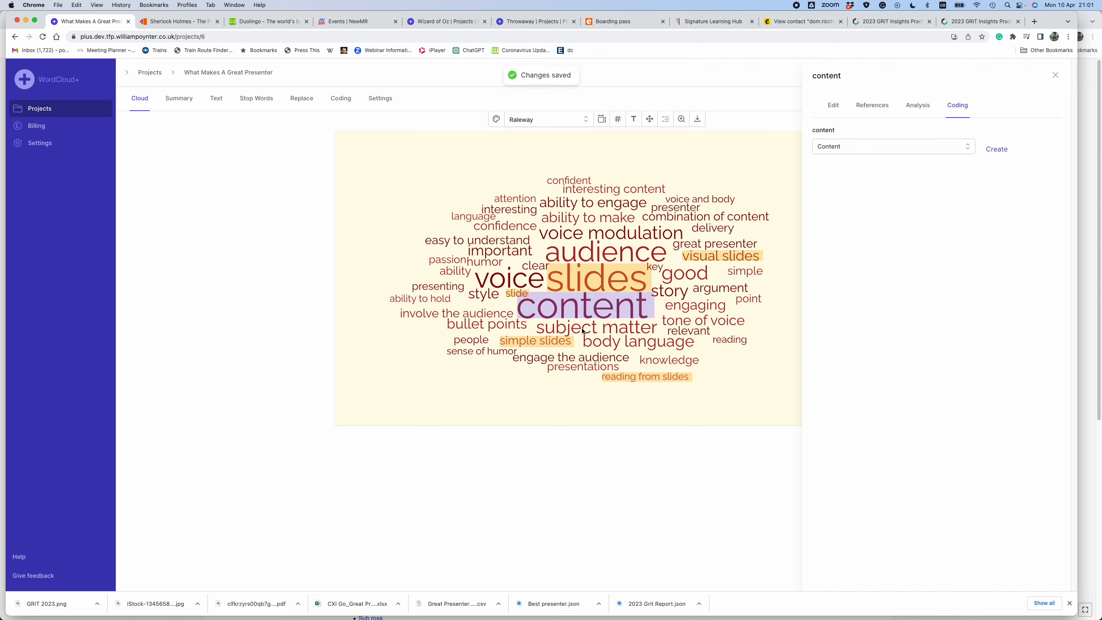
# - Assign the Content code to the whole phrase "subject matter" in the cloud
pyautogui.click(584, 331)
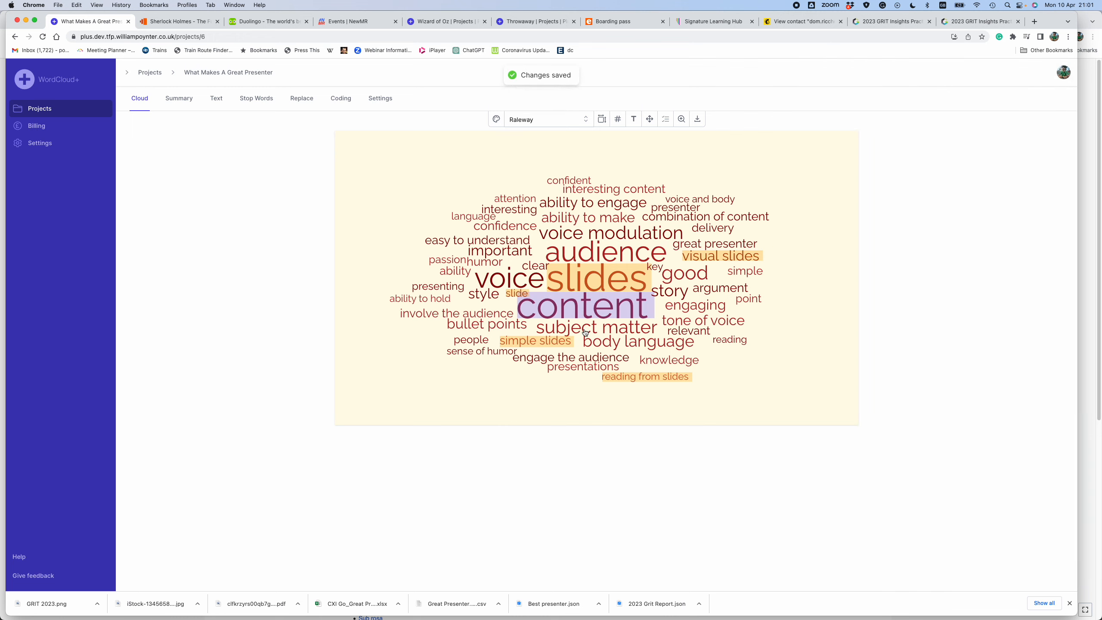
pyautogui.click(584, 332)
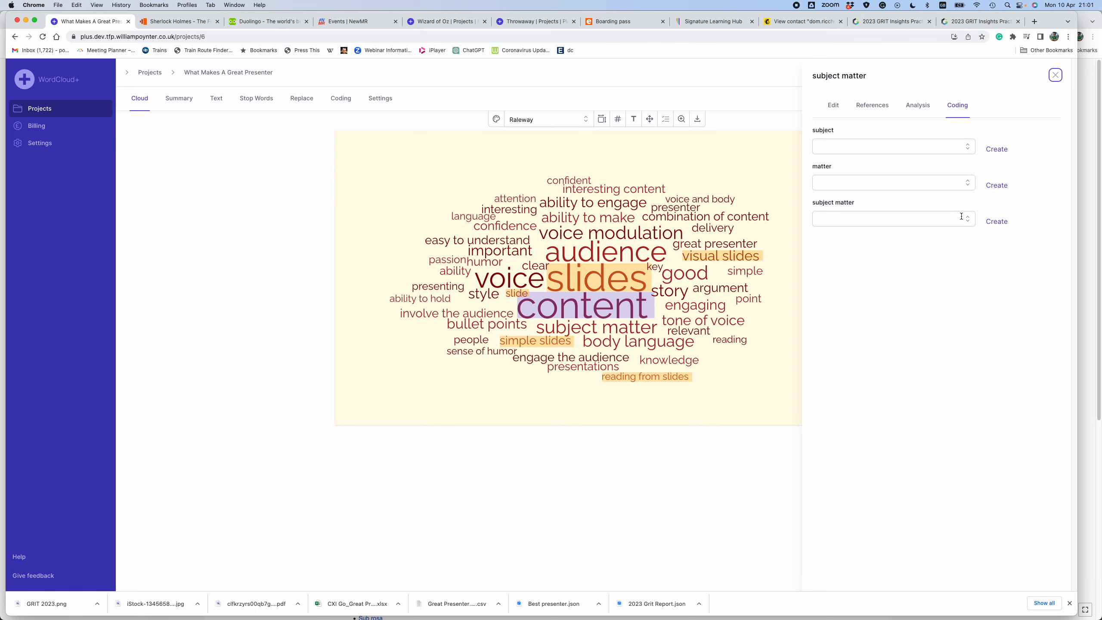
pyautogui.click(965, 219)
pyautogui.click(920, 256)
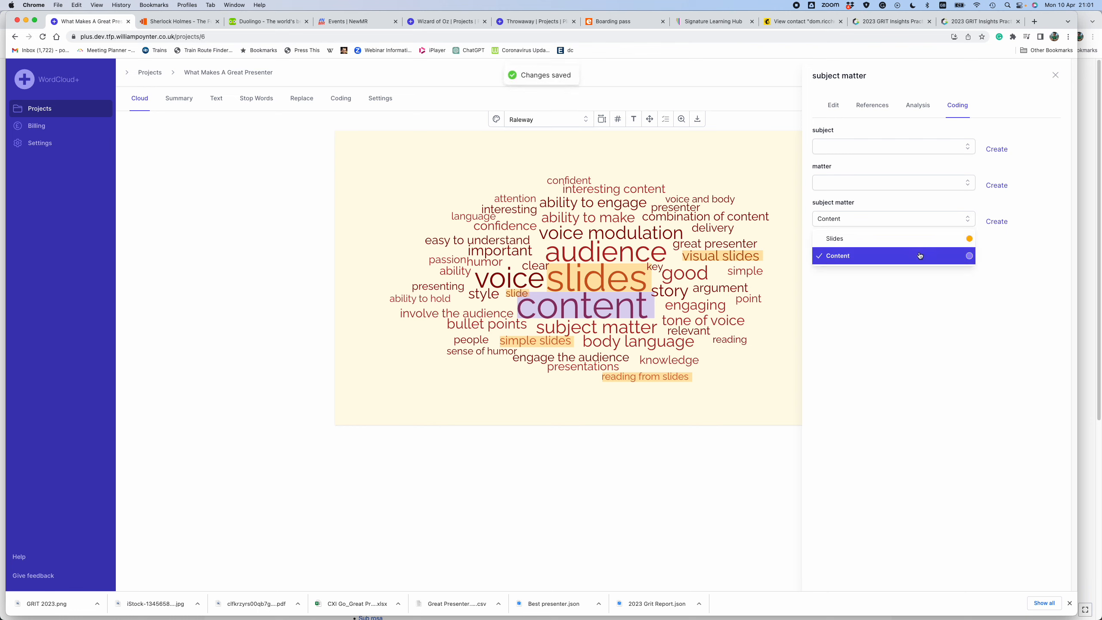
pyautogui.click(761, 395)
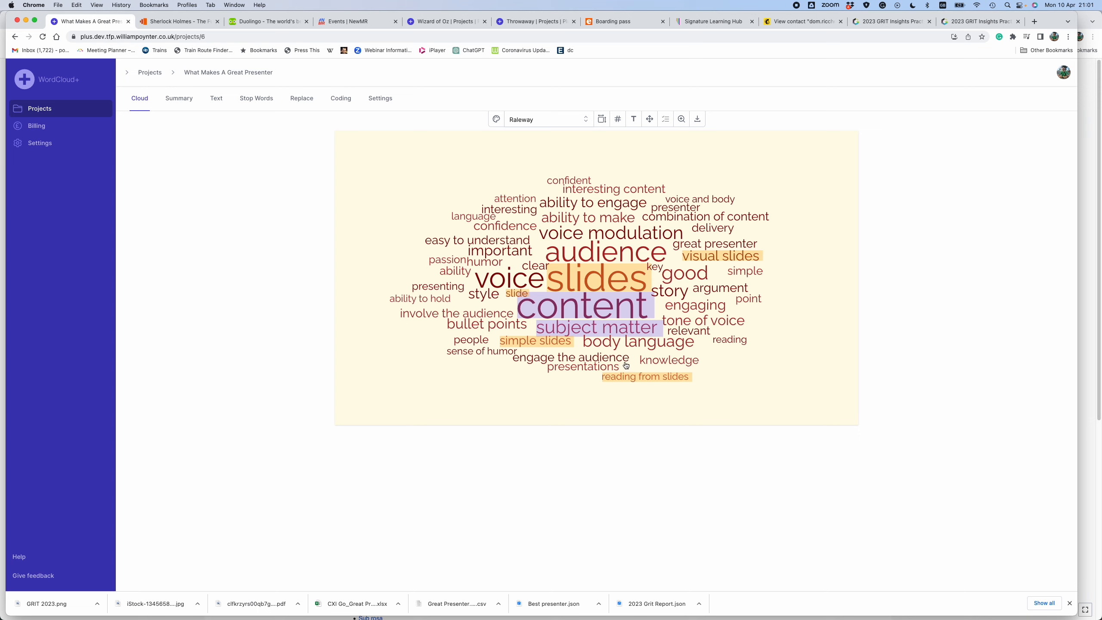
# - Start a new code for the cloud word "voice" with the name and label "Voice"
pyautogui.click(505, 282)
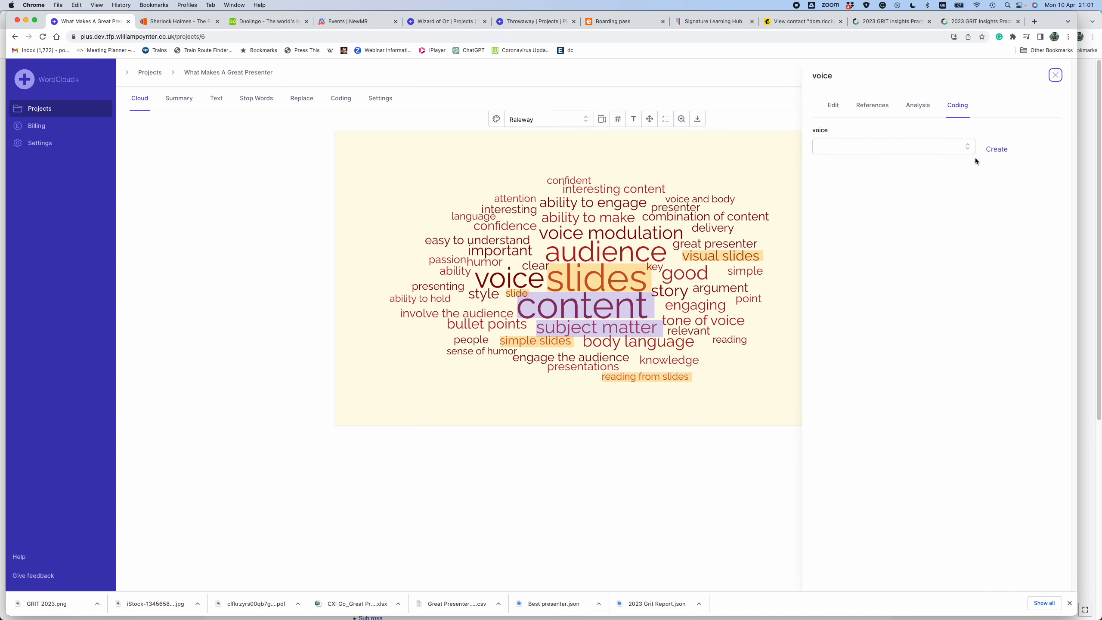
pyautogui.click(996, 149)
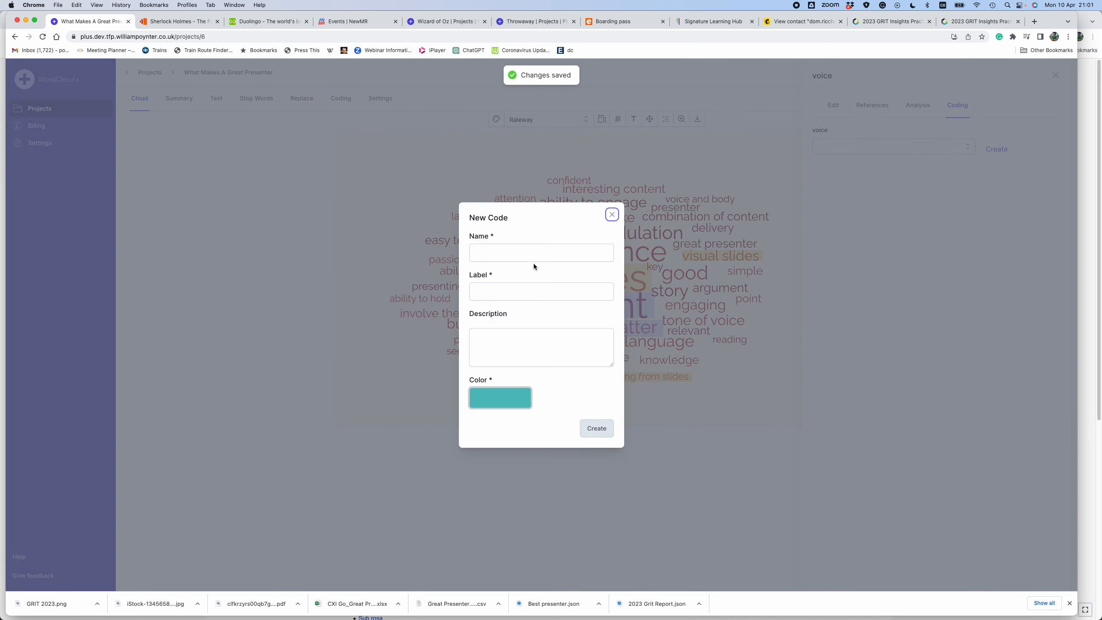
pyautogui.click(522, 252)
pyautogui.write('Voiv')
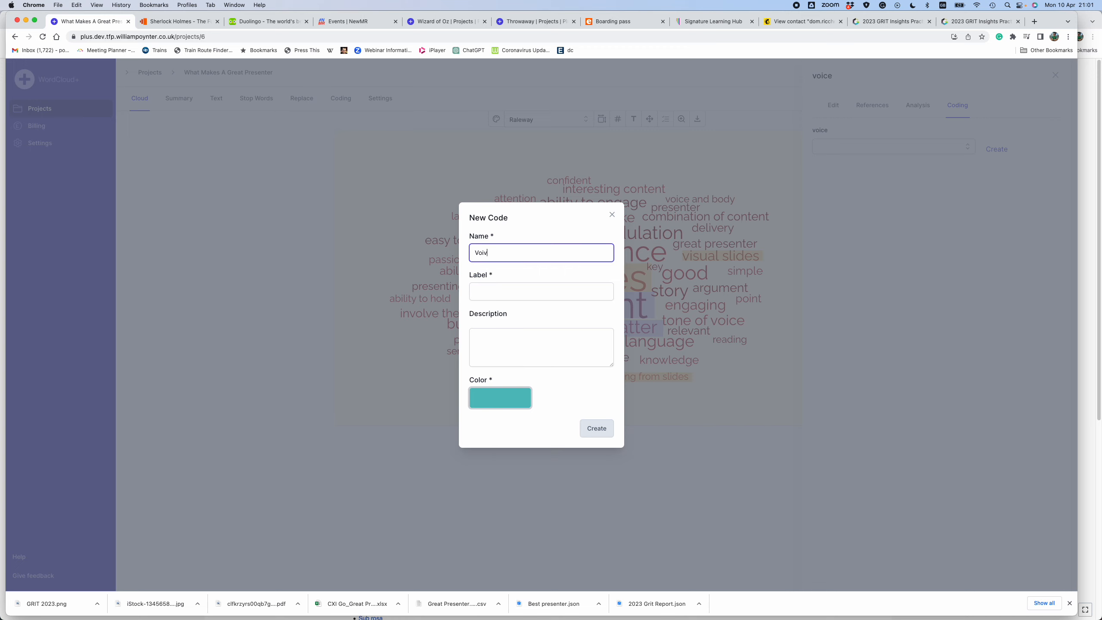
pyautogui.write('e')
pyautogui.press('BackSpace')
pyautogui.press('BackSpace')
pyautogui.write('ce')
pyautogui.click(496, 291)
pyautogui.write('Voice')
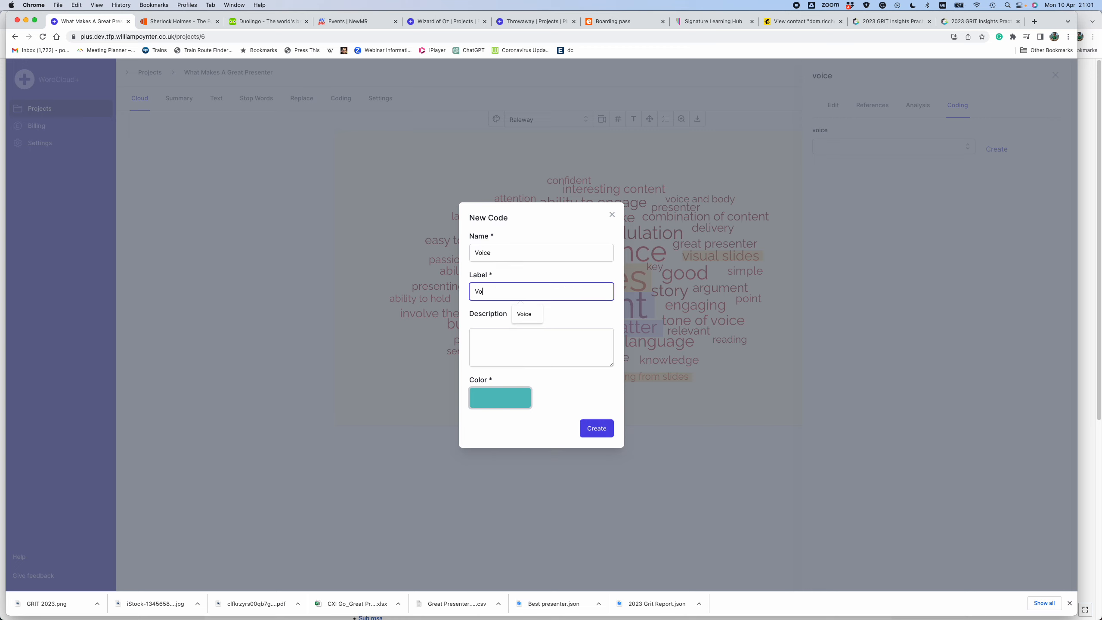
# - Describe the Voice code as "How the presenter uses their voice" and create it
pyautogui.click(493, 343)
pyautogui.write('H')
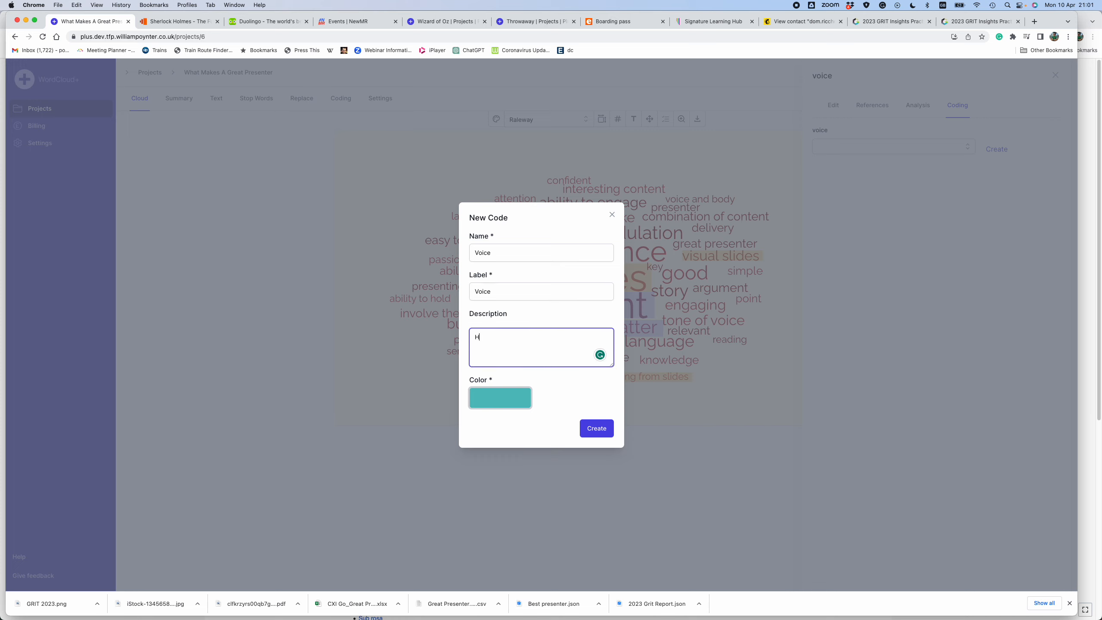
pyautogui.write('ow the presenter uses their voice')
pyautogui.click(591, 428)
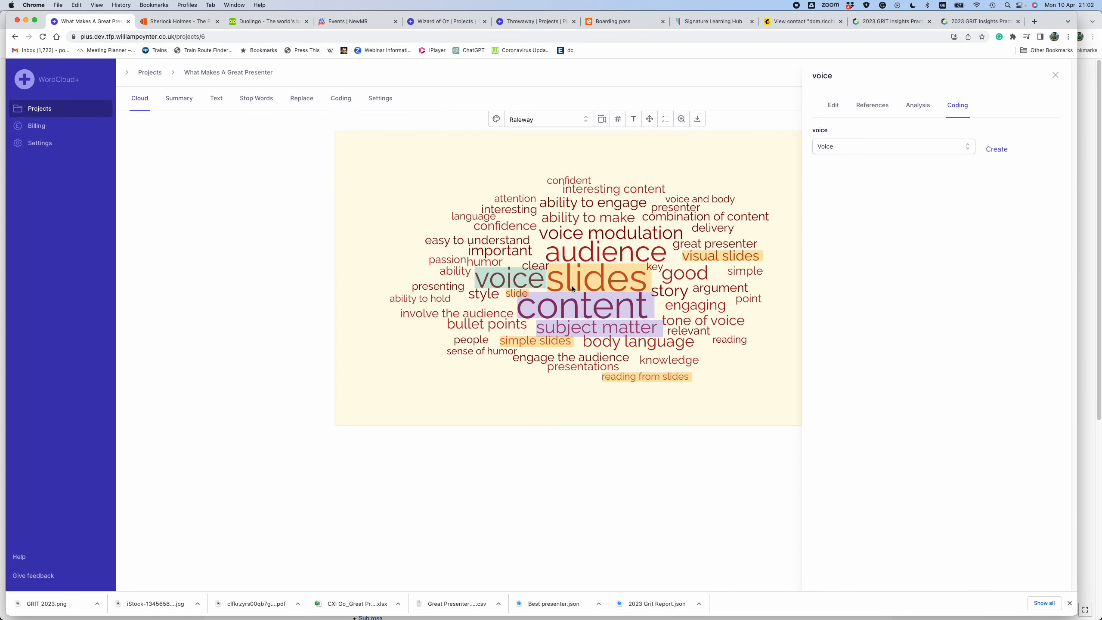
# - Assign the Voice code to the whole phrases "voice modulation" and "tone of voice" in the cloud
pyautogui.click(607, 236)
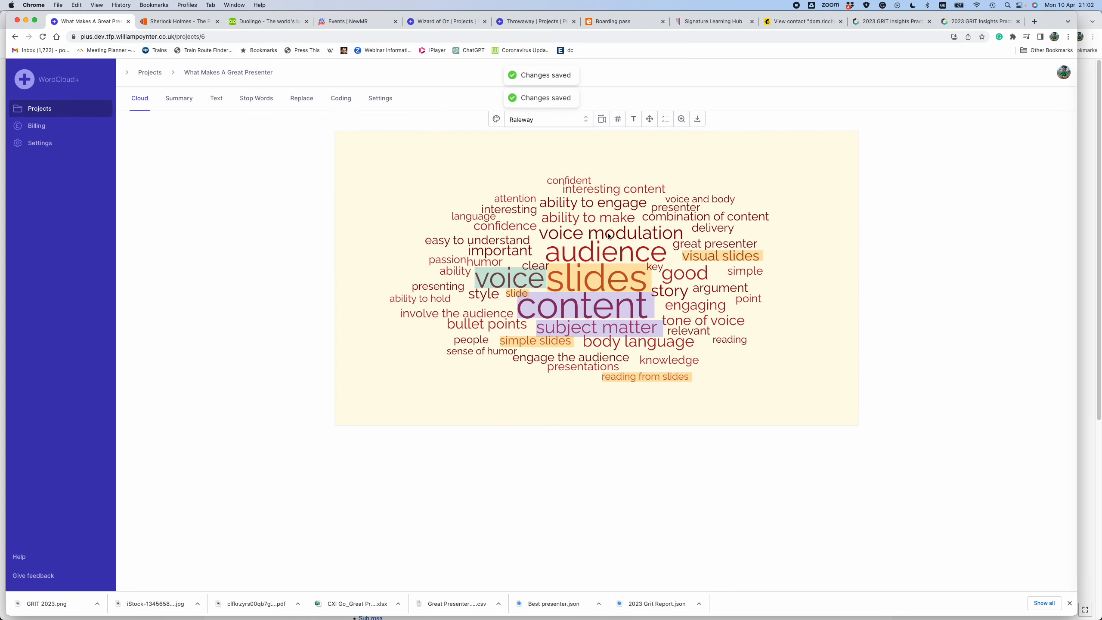
pyautogui.click(609, 236)
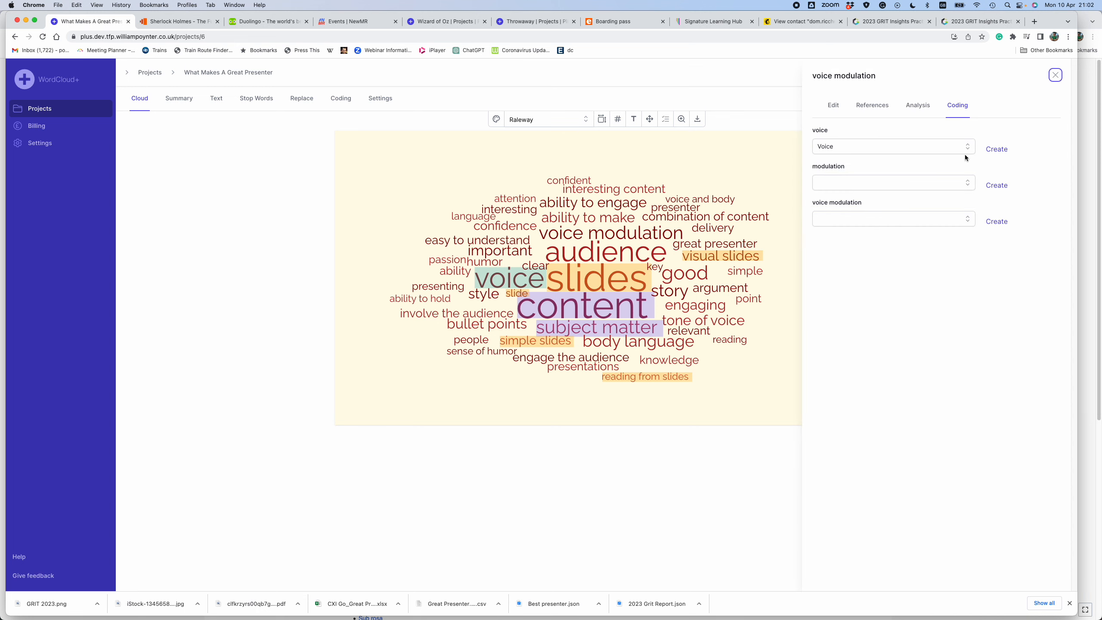
pyautogui.click(966, 219)
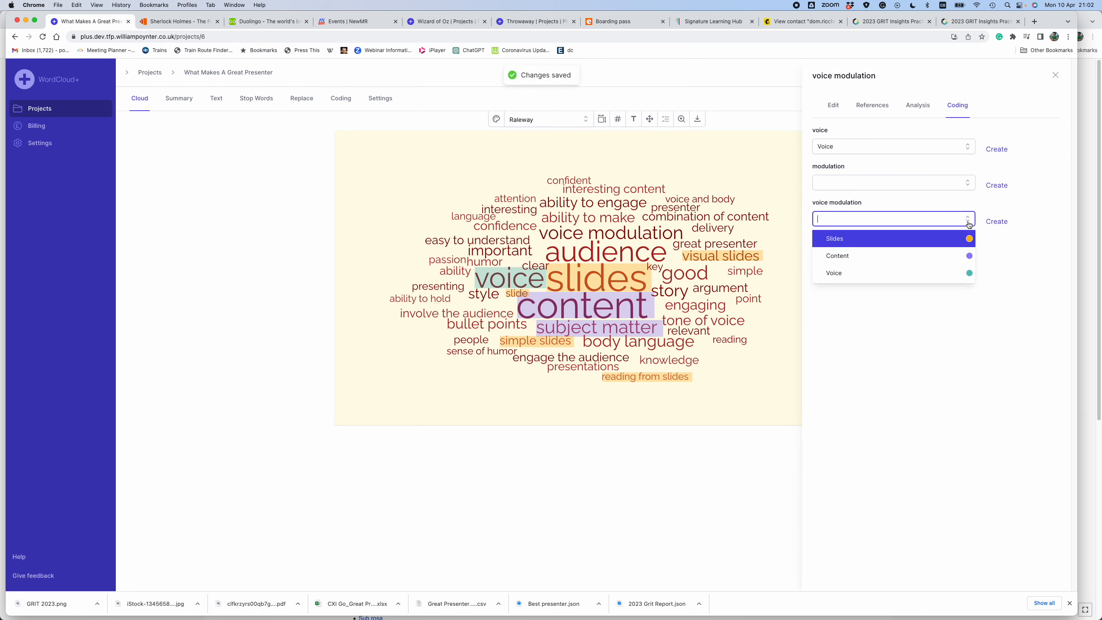
pyautogui.click(915, 273)
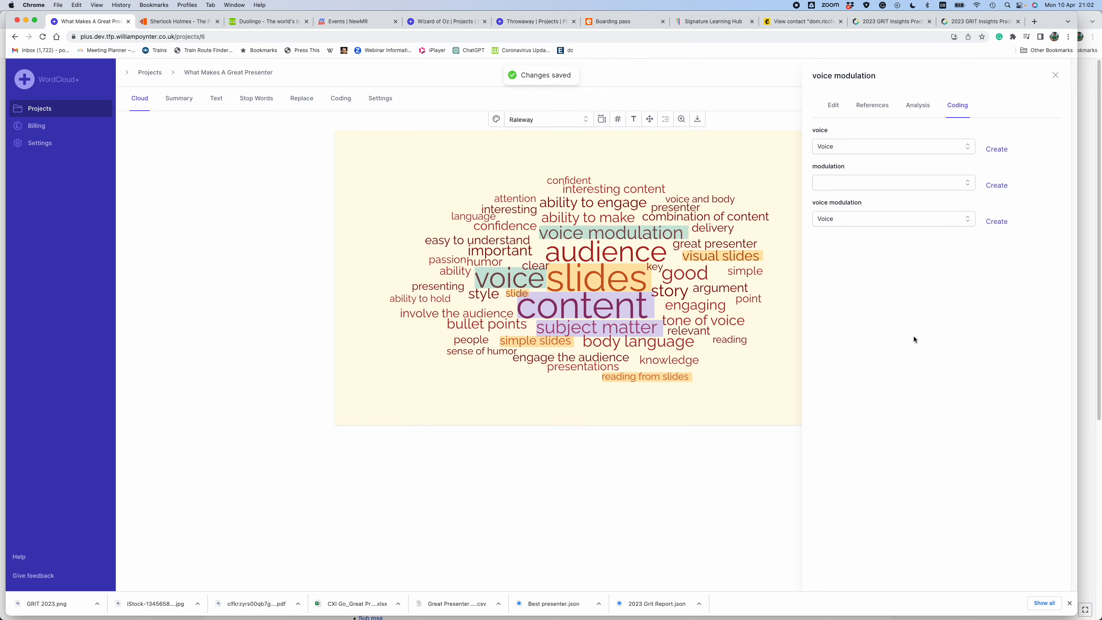
pyautogui.click(754, 396)
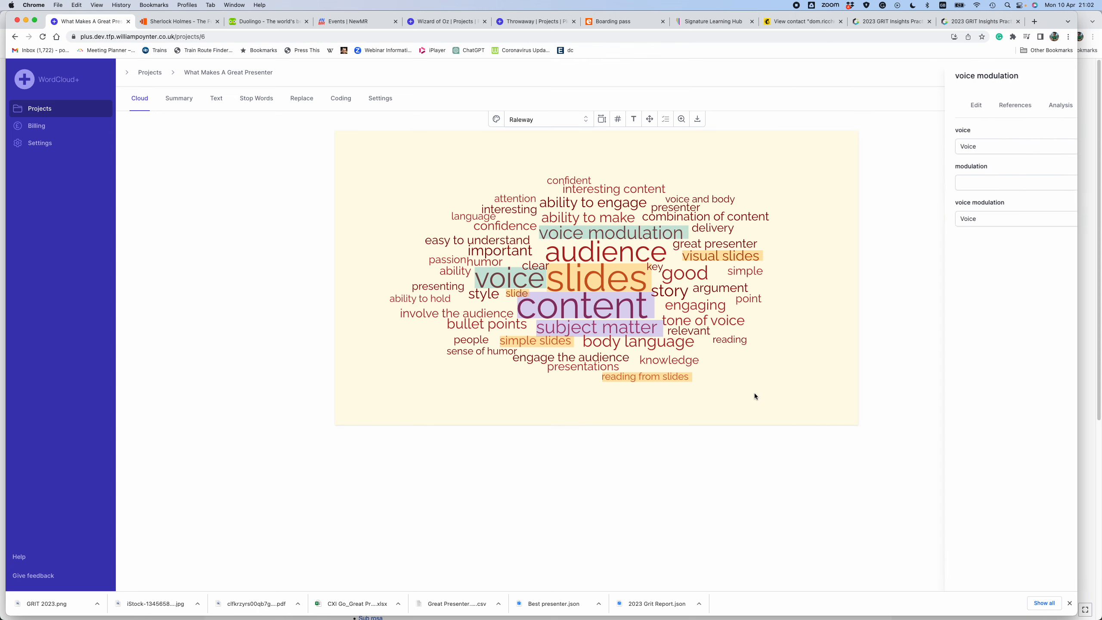
pyautogui.click(715, 323)
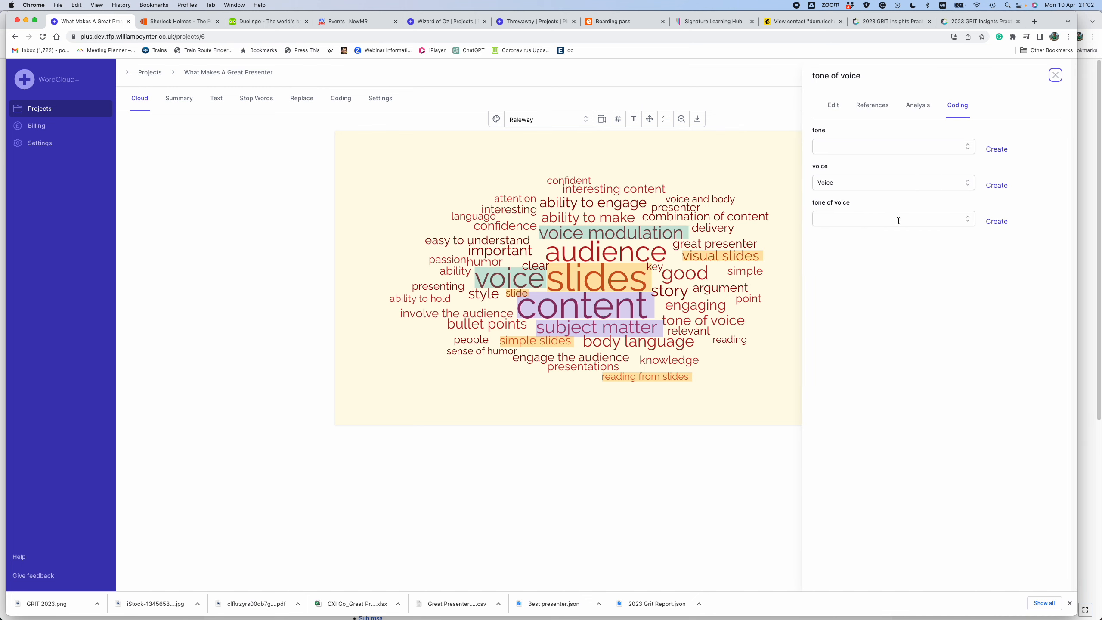
pyautogui.click(968, 220)
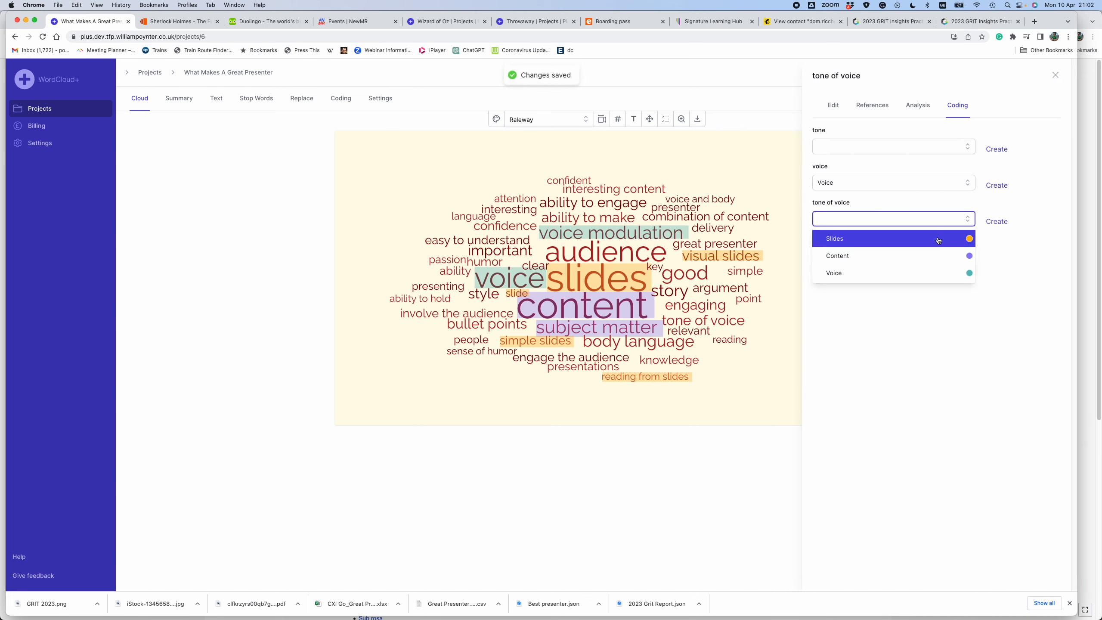
pyautogui.click(927, 272)
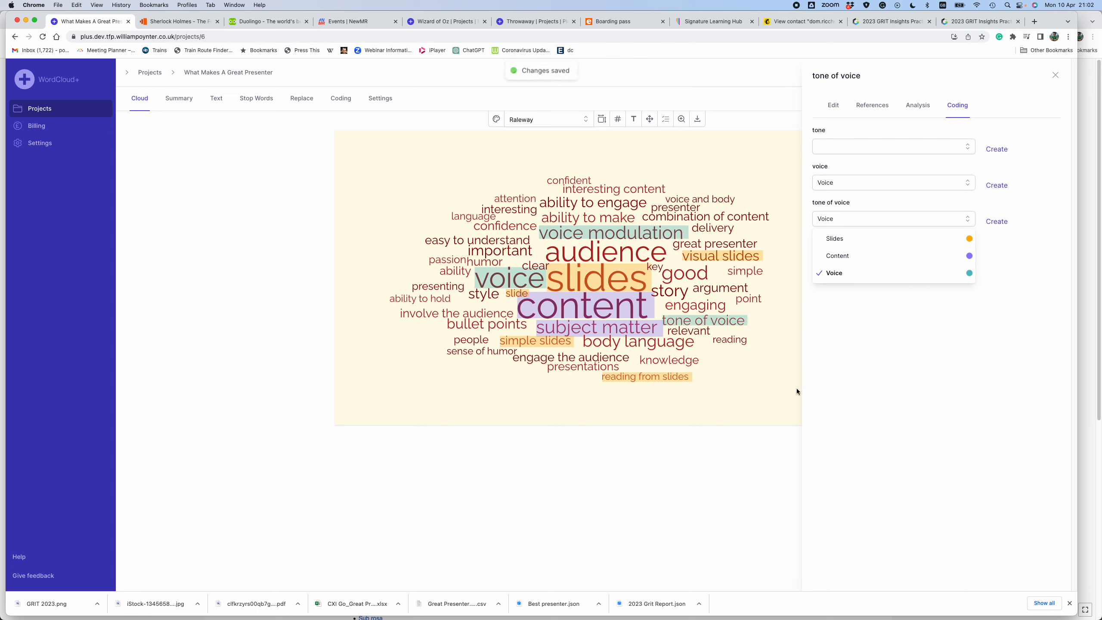
pyautogui.click(766, 394)
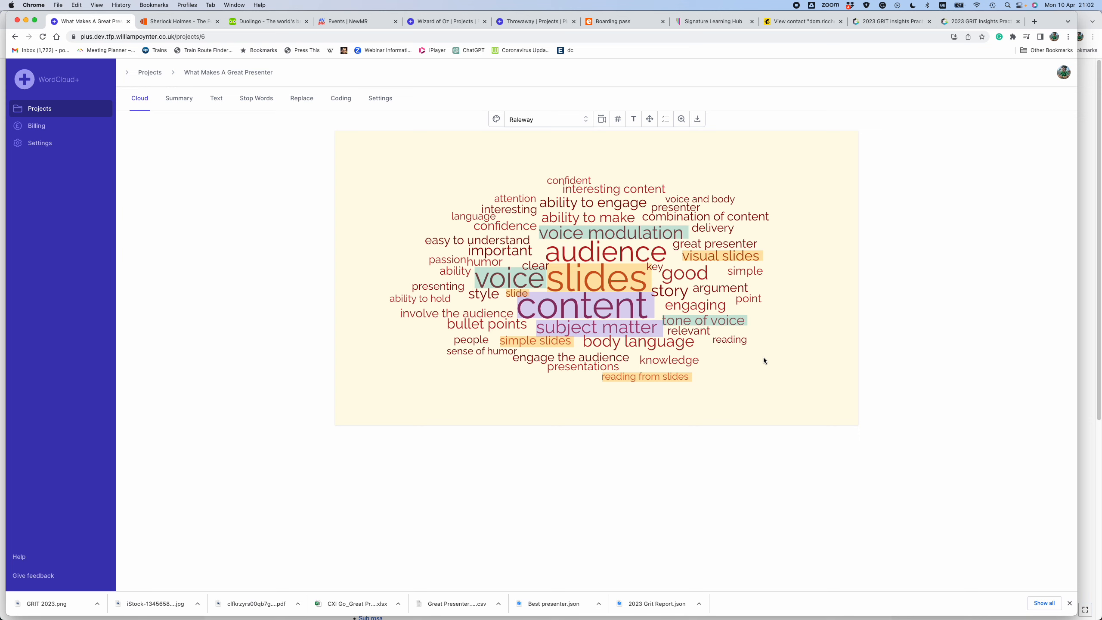
# - Review the verbatim references for the cloud word "audience" and start a new code for it
pyautogui.click(602, 255)
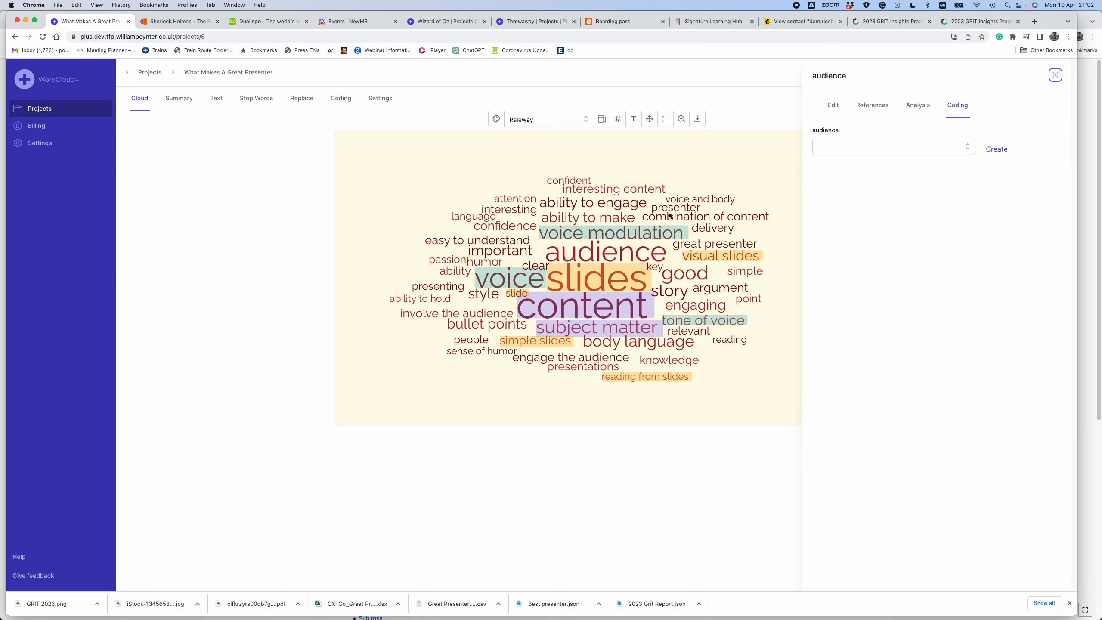
pyautogui.click(876, 107)
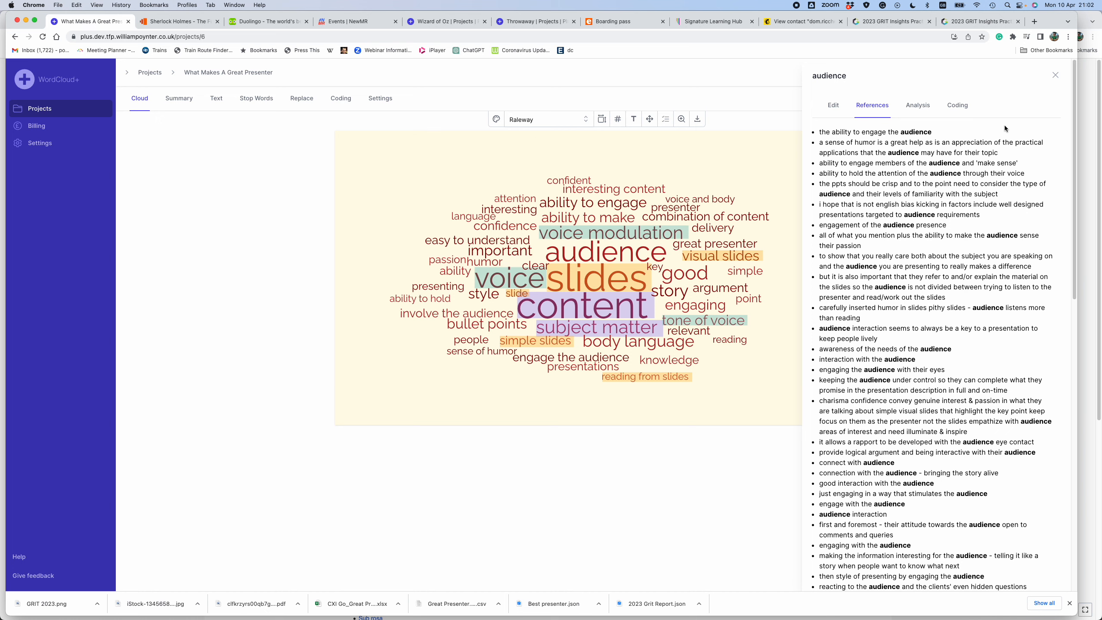
pyautogui.click(959, 105)
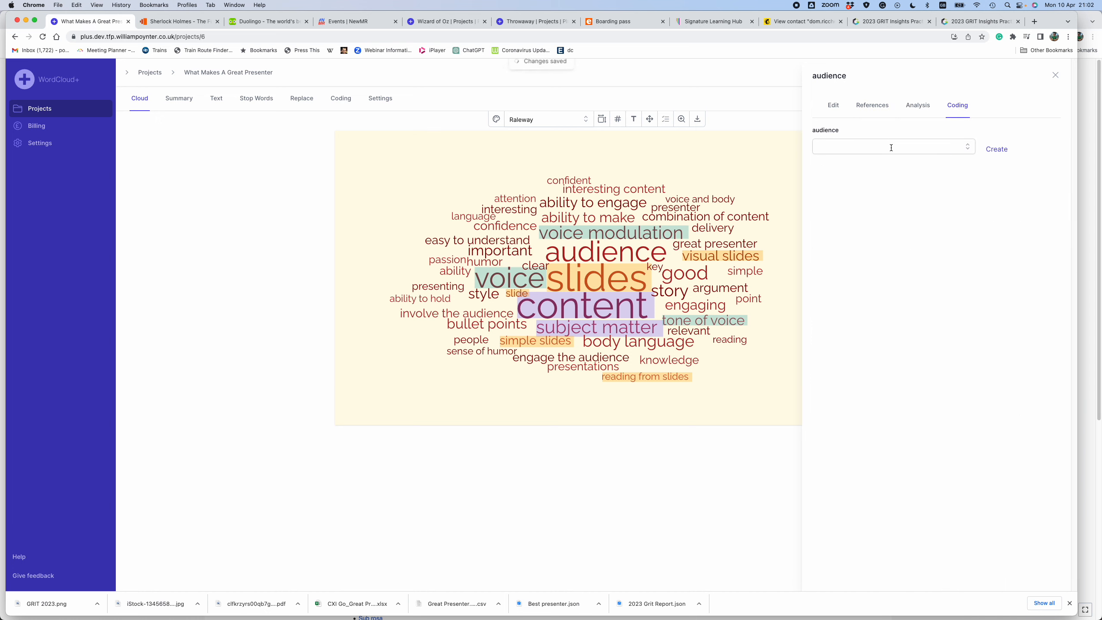
pyautogui.click(996, 148)
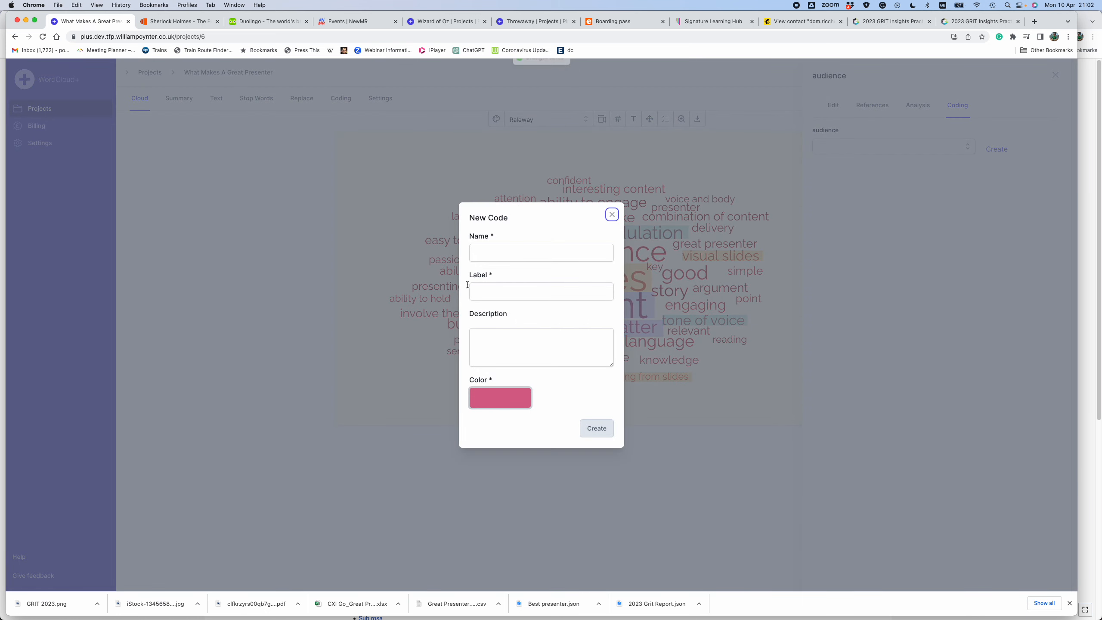
# - Name the new code "Audience" and label it "Audience and Engagement"
pyautogui.click(496, 255)
pyautogui.write('Audience')
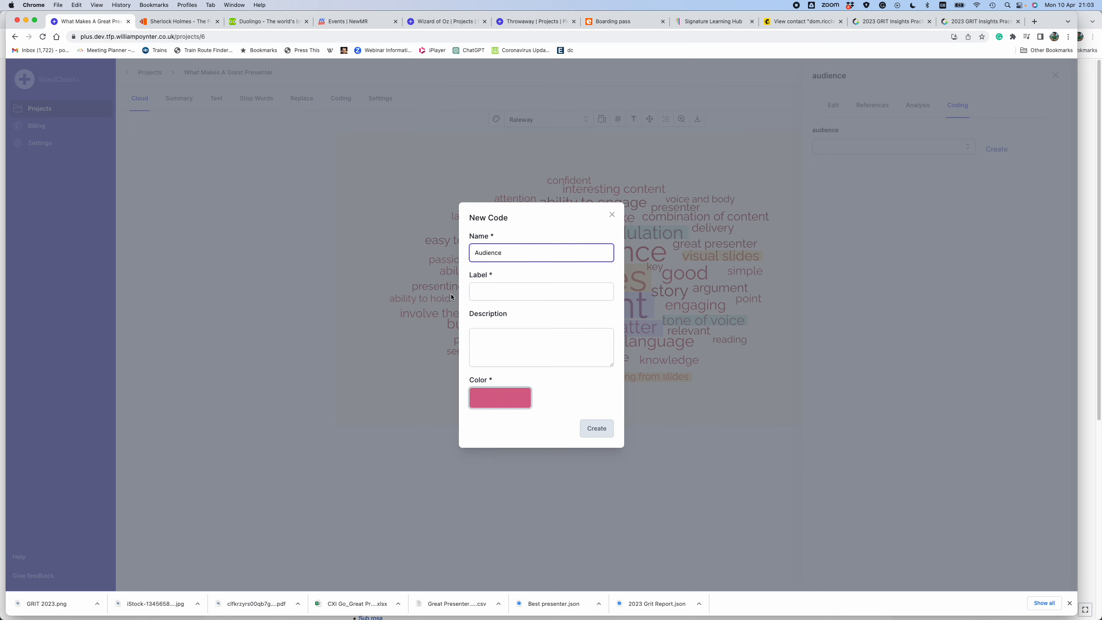
pyautogui.click(493, 295)
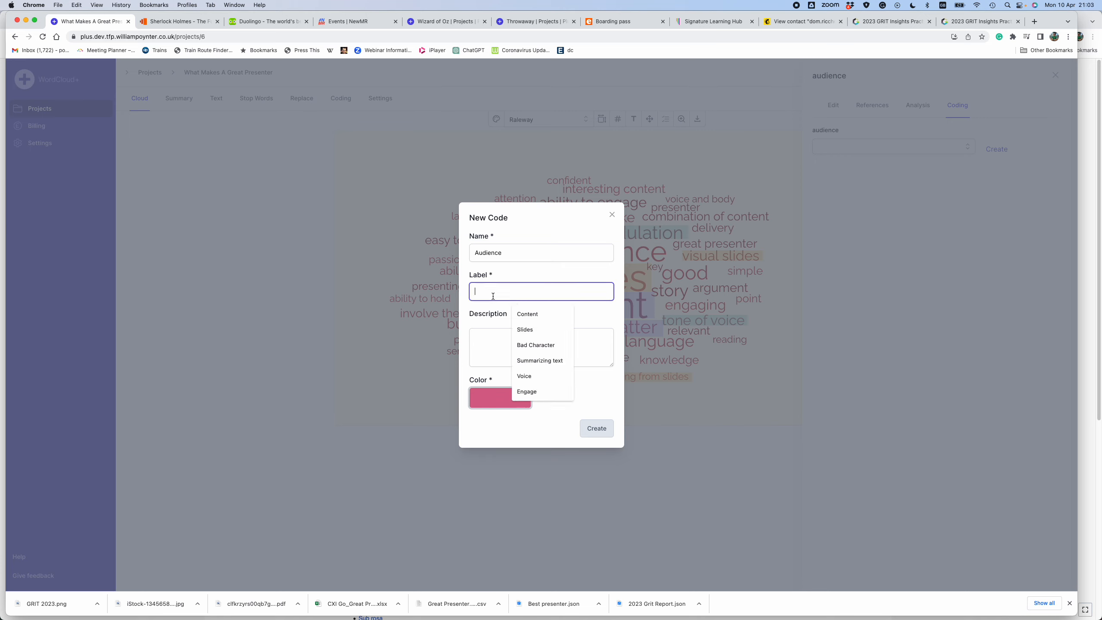
pyautogui.write('Audie')
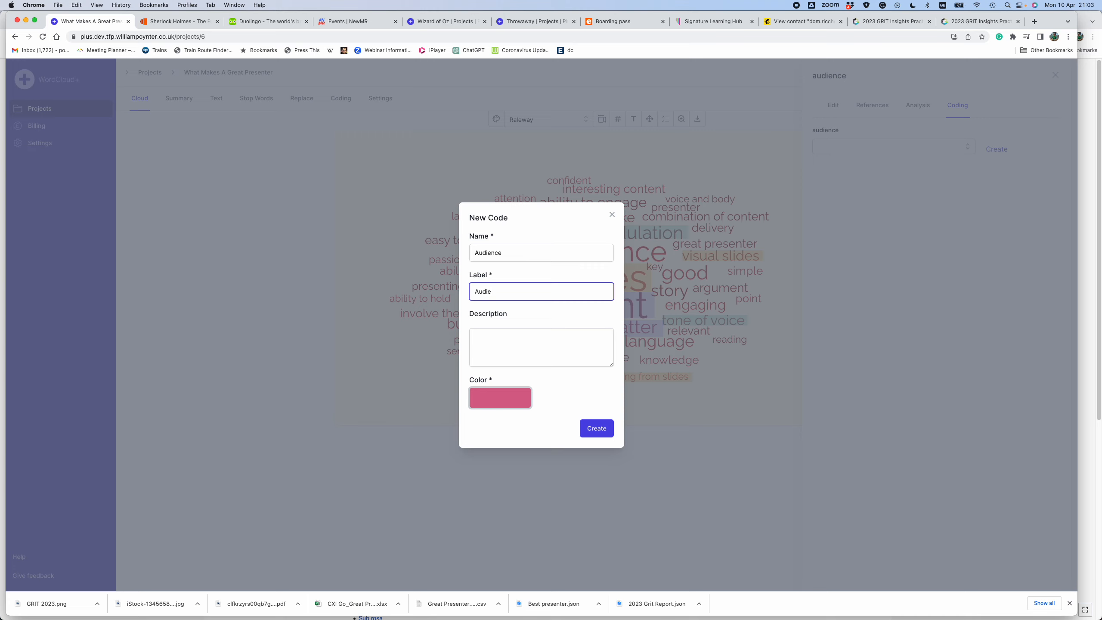
pyautogui.write('nce and Engagement')
# - Describe the Audience code as "Ability to engage and interact with the audience" and create it
pyautogui.click(497, 332)
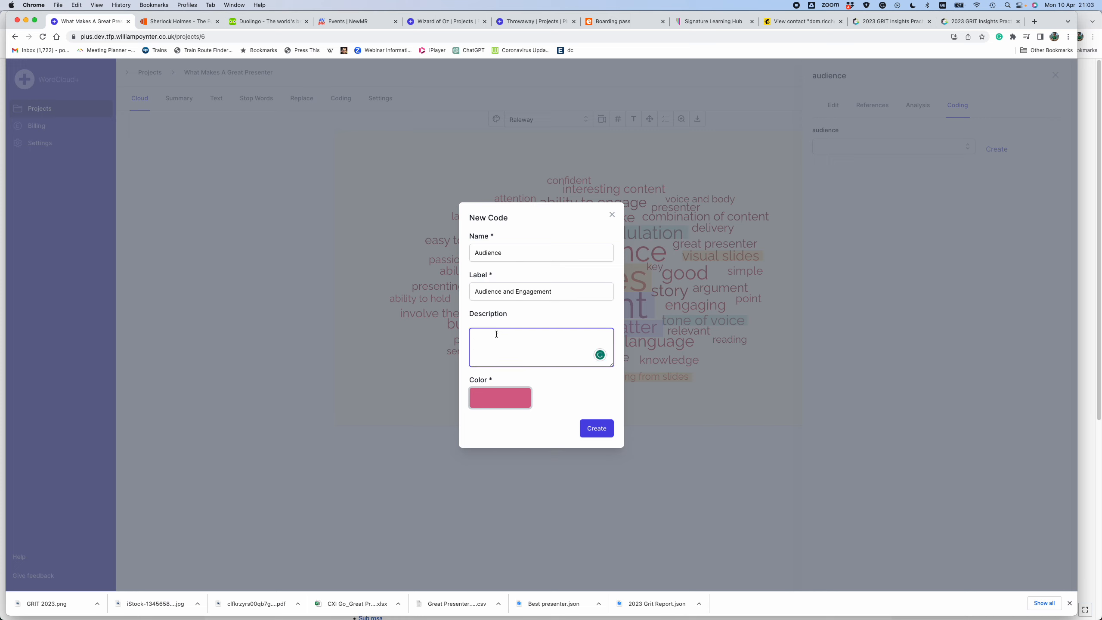
pyautogui.write('Ability to engage and inter')
pyautogui.press('BackSpace')
pyautogui.press('BackSpace')
pyautogui.write('act with the audience')
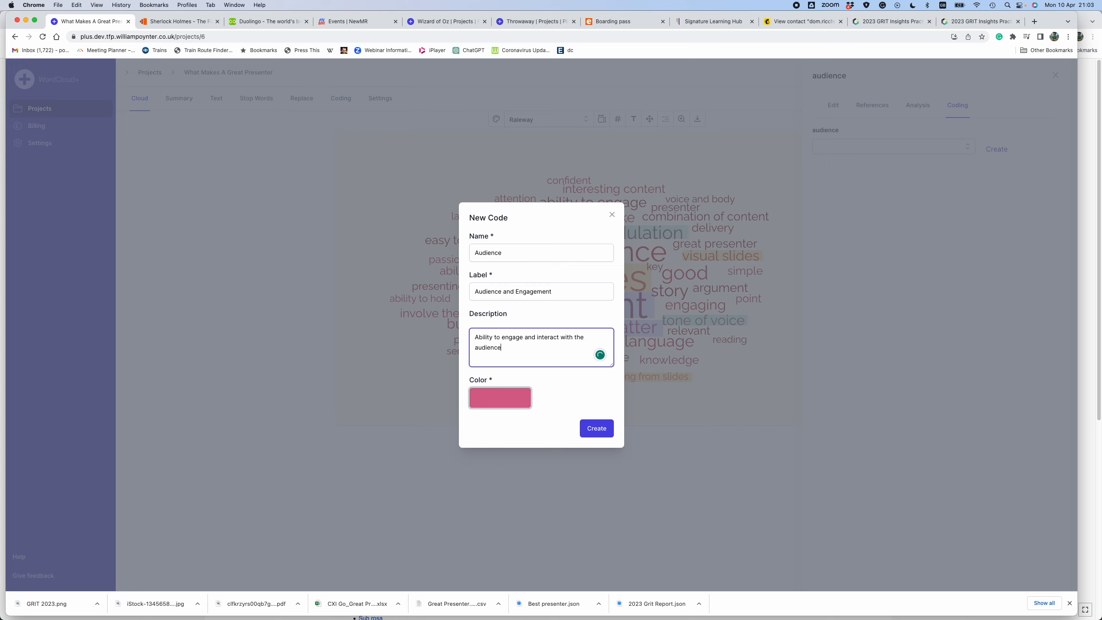
pyautogui.click(595, 428)
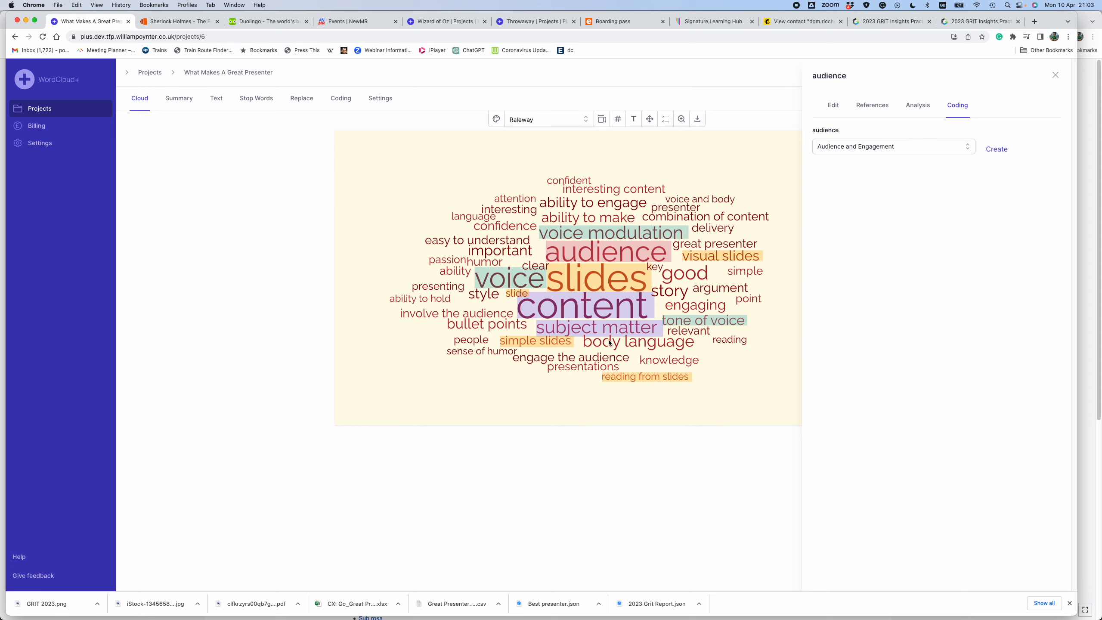
# - Assign the Audience and Engagement code to the word "engage" and to the whole phrase "engage the audience"
pyautogui.click(590, 357)
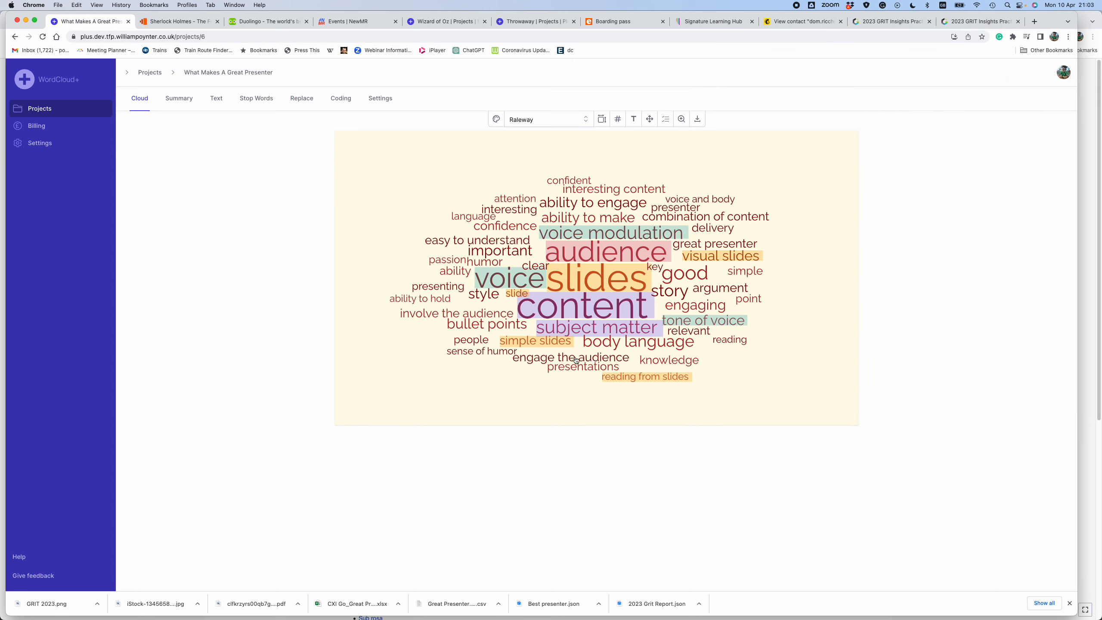
pyautogui.click(576, 358)
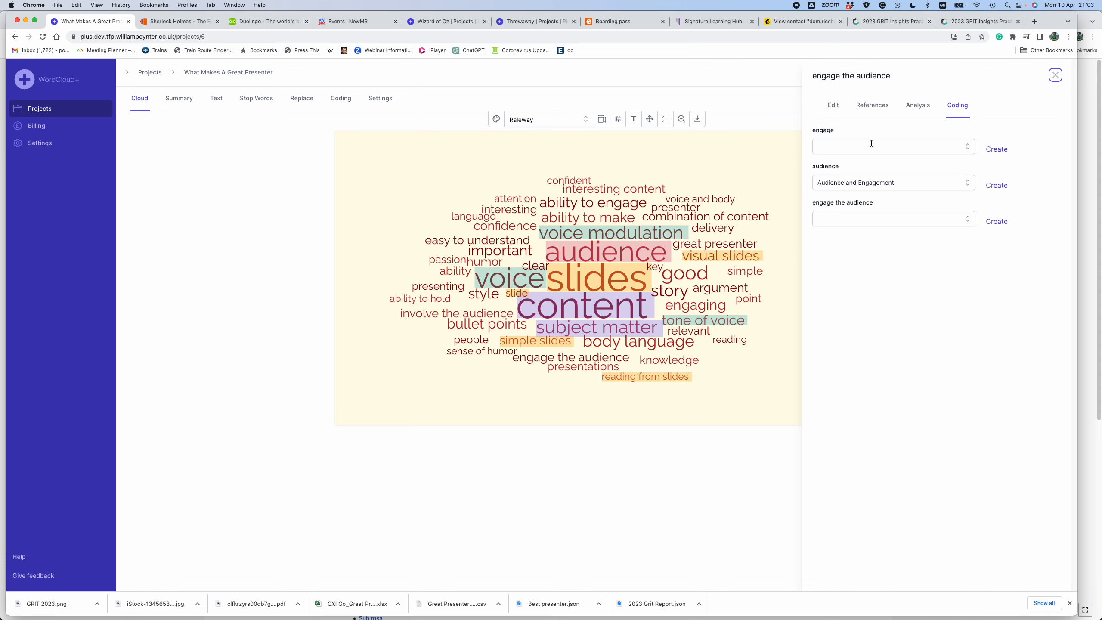
pyautogui.click(966, 150)
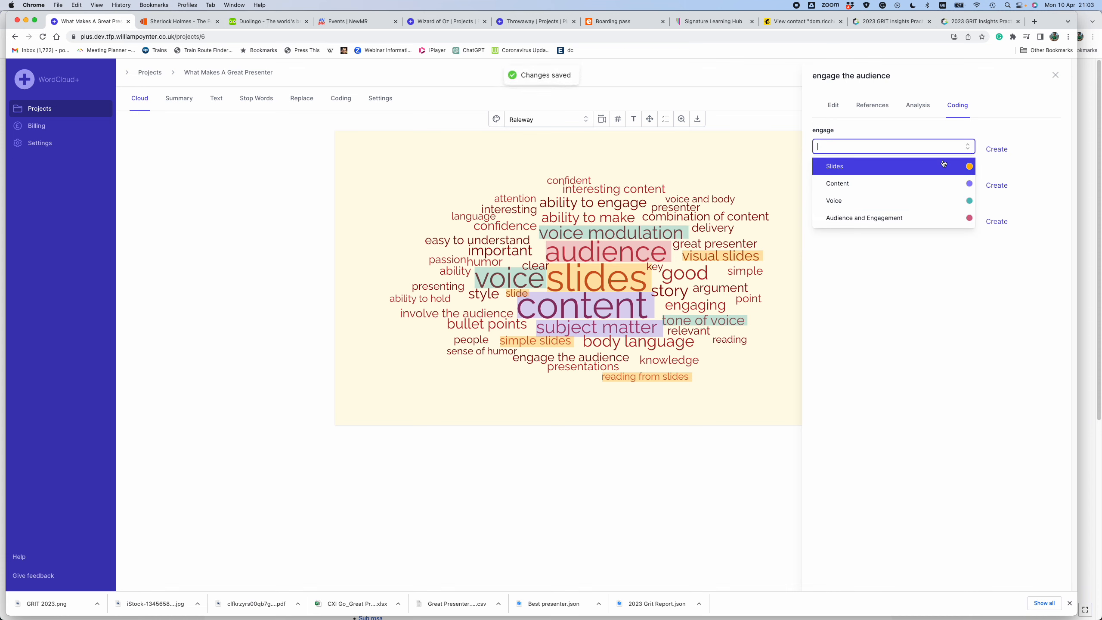
pyautogui.click(914, 222)
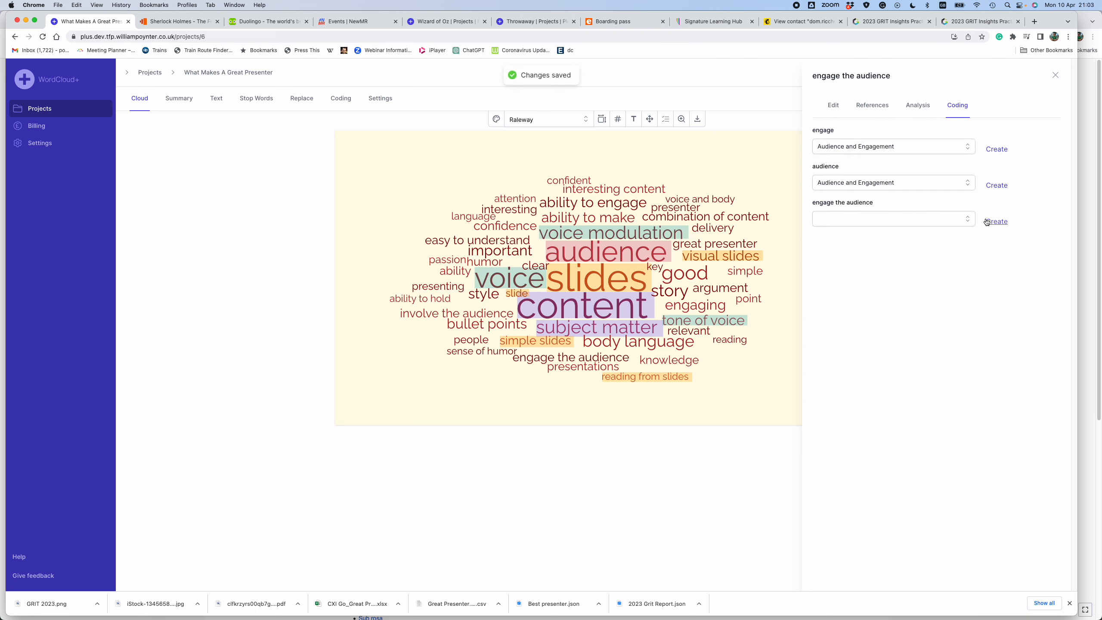
pyautogui.click(956, 224)
pyautogui.click(898, 297)
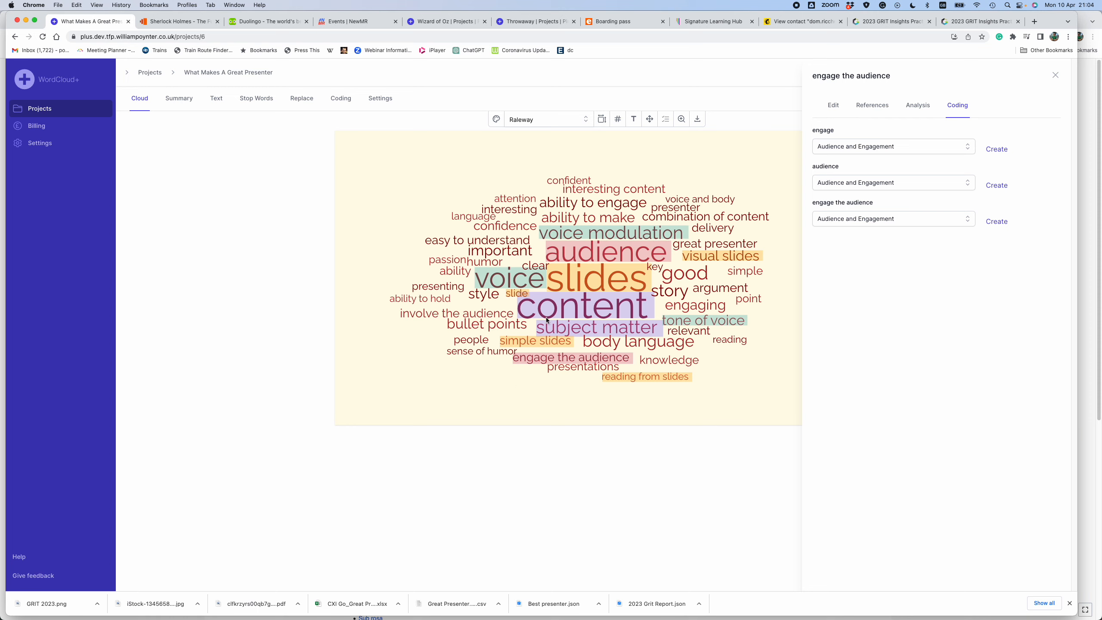
# - Make "ability" a stop word through the cloud phrase "ability to engage"
pyautogui.click(575, 207)
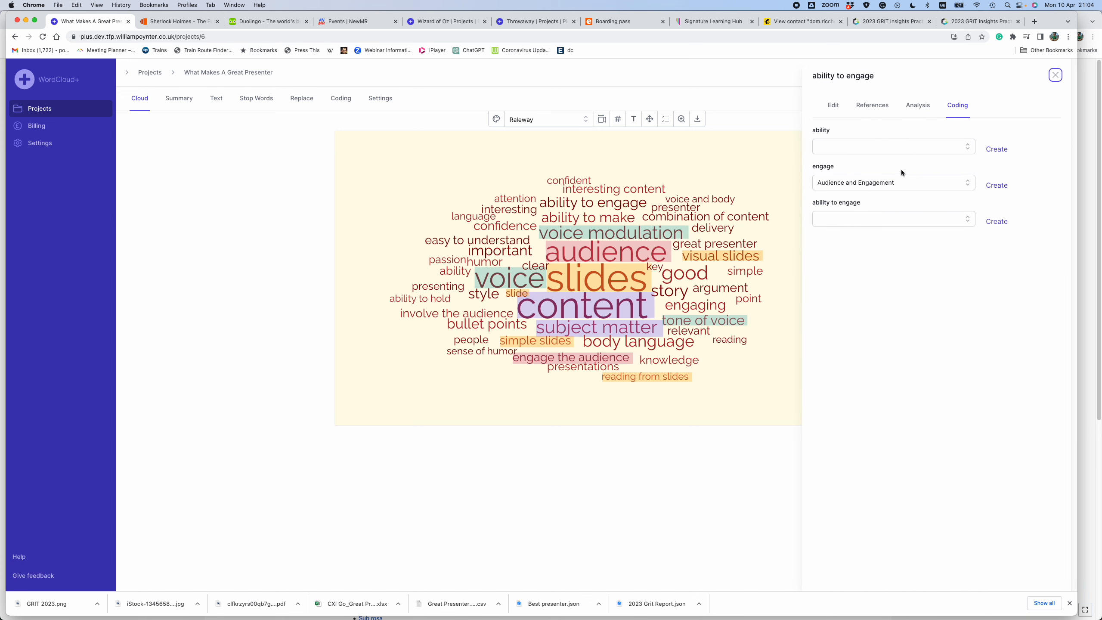
pyautogui.click(837, 108)
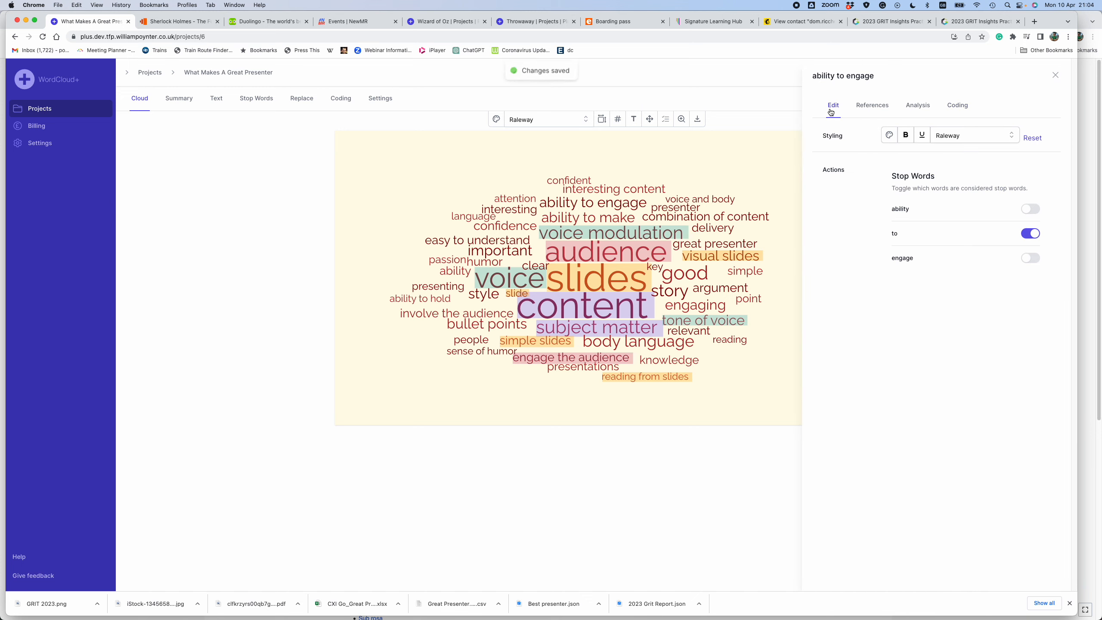
pyautogui.click(1029, 210)
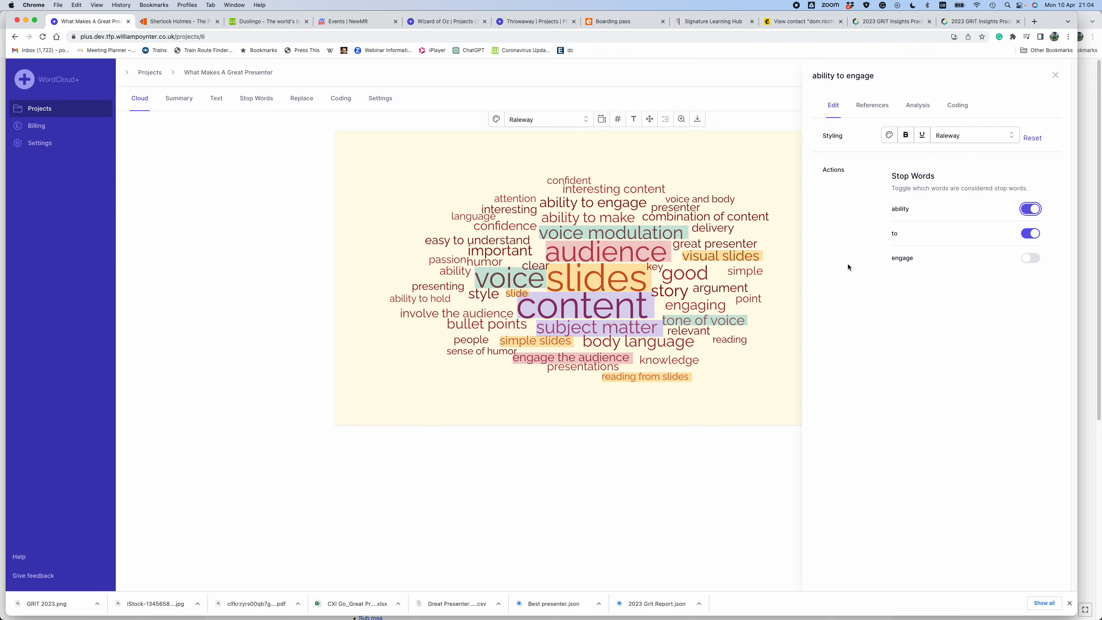
pyautogui.click(715, 492)
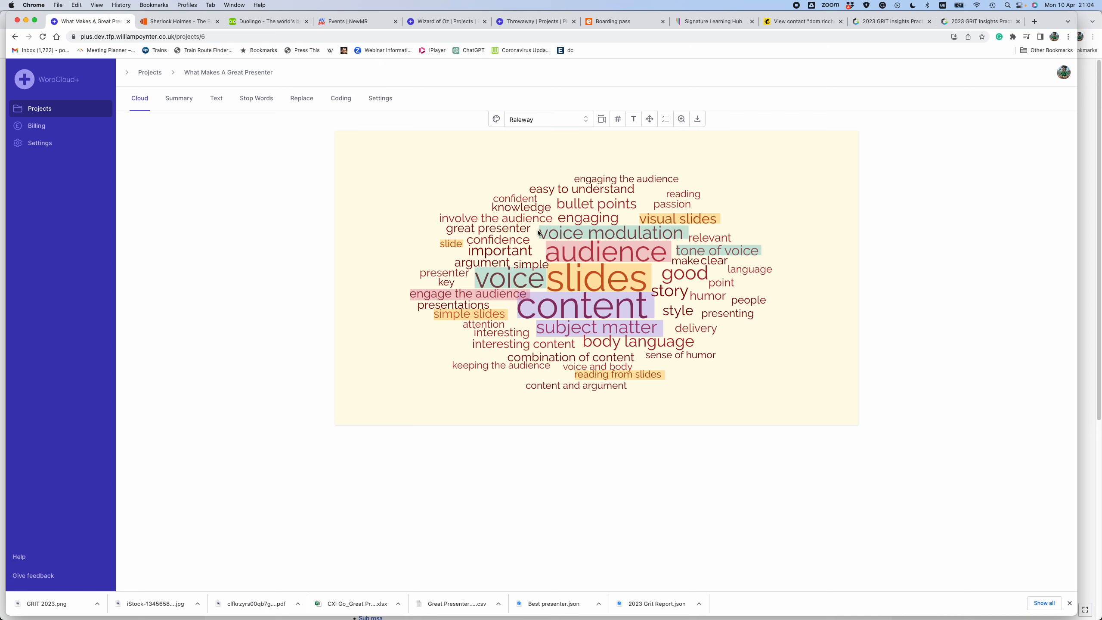
# - Assign the Audience and Engagement code to the whole phrase "involve the audience" in the cloud
pyautogui.click(506, 222)
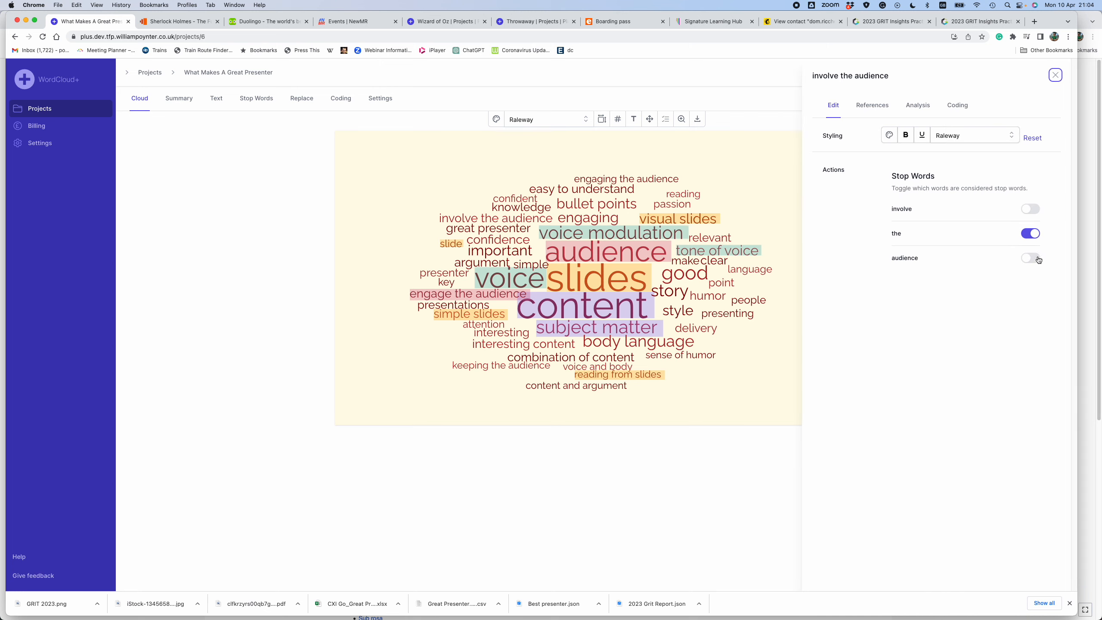
pyautogui.click(962, 107)
pyautogui.click(962, 107)
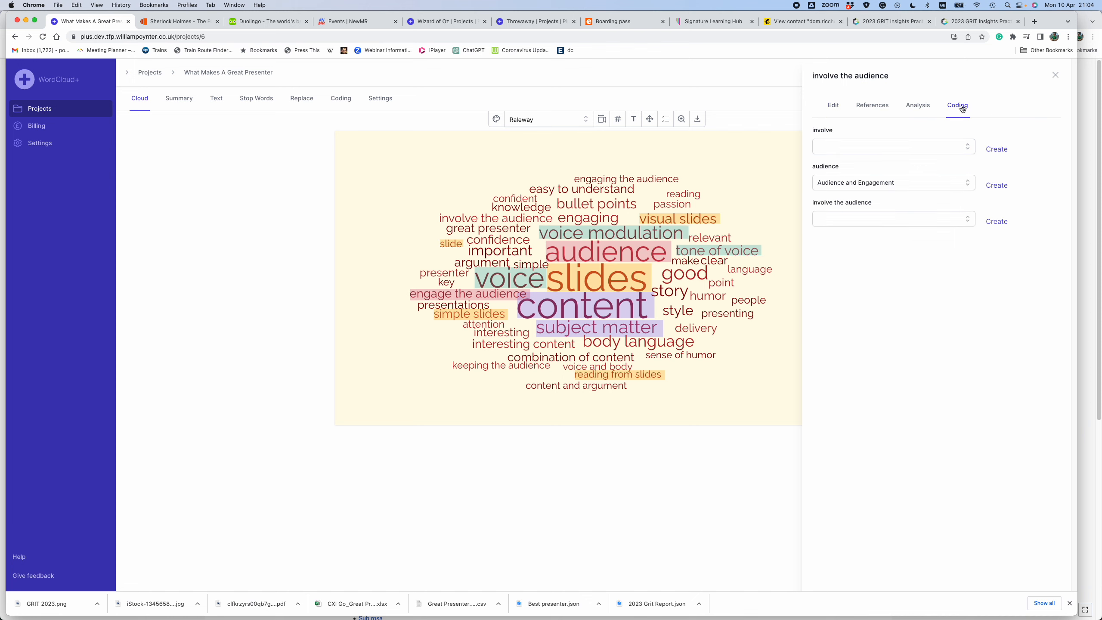
pyautogui.click(970, 223)
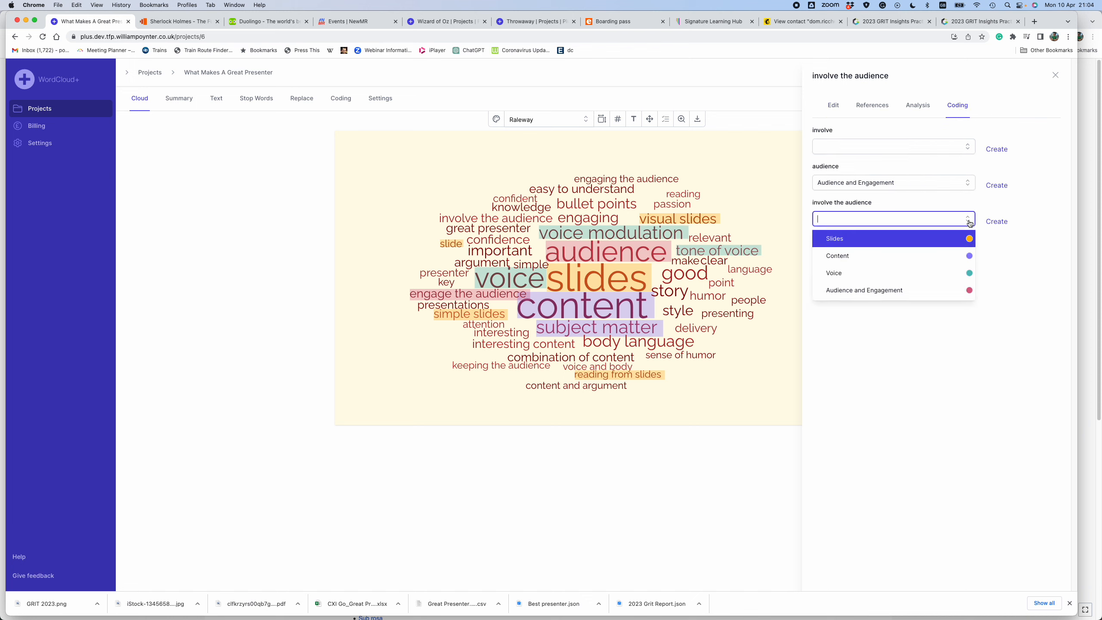
pyautogui.click(936, 291)
pyautogui.click(927, 379)
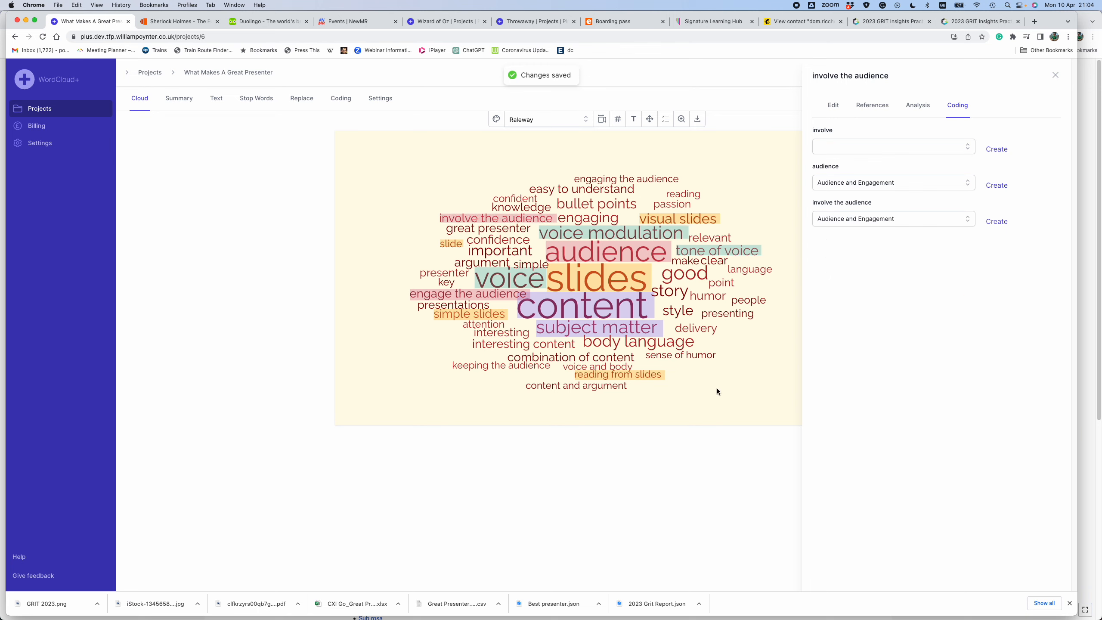
# - Code the cloud word "engaging" as Audience and Engagement
pyautogui.click(594, 222)
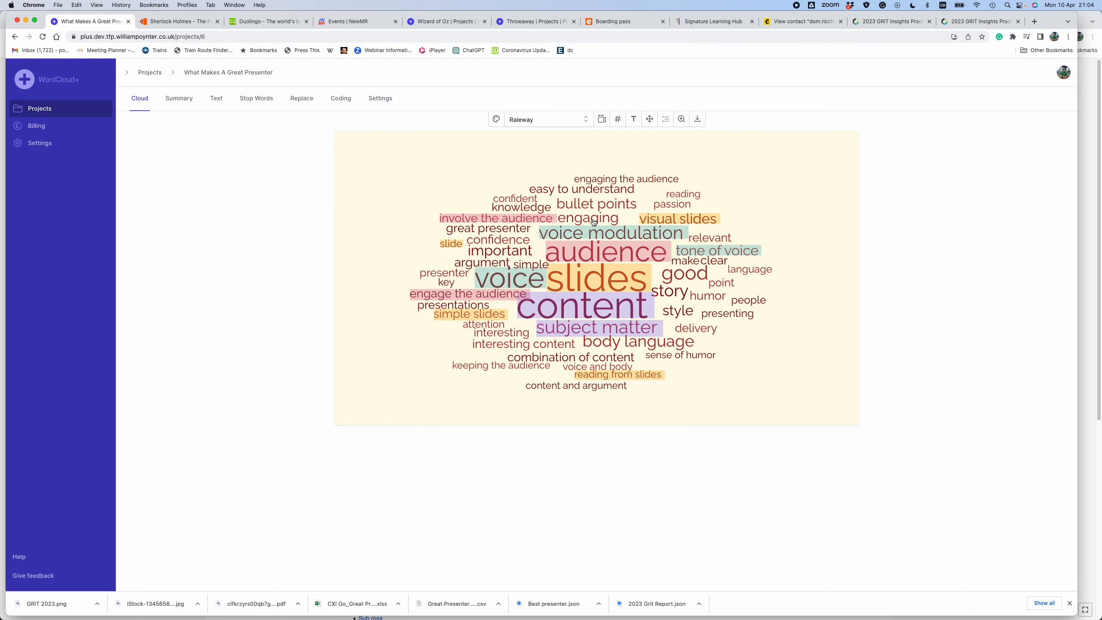
pyautogui.click(594, 222)
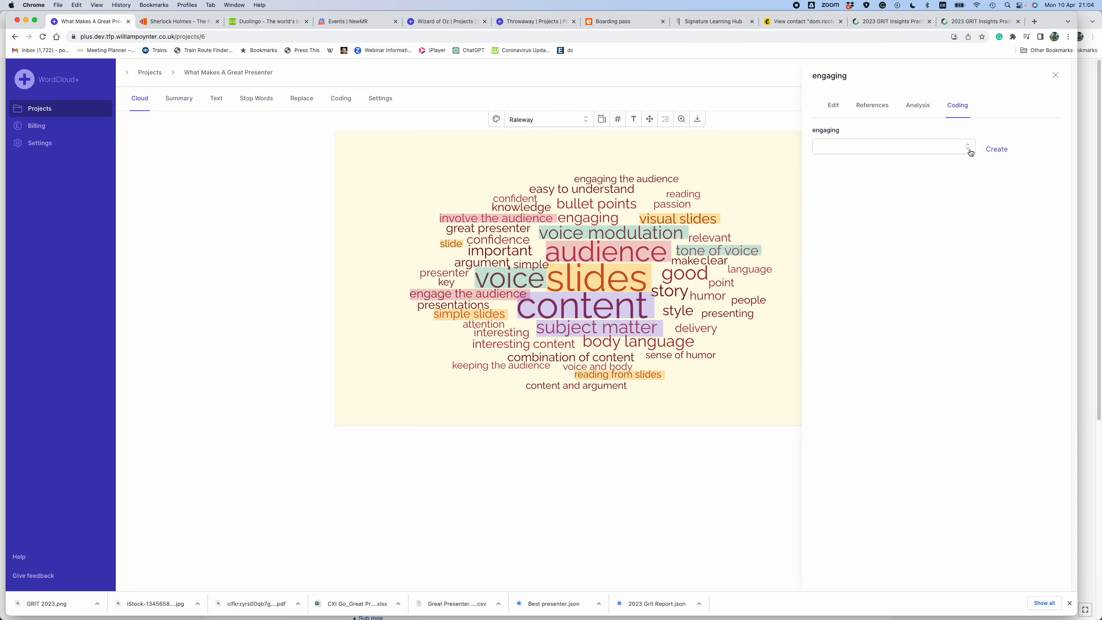
pyautogui.click(968, 147)
pyautogui.click(932, 218)
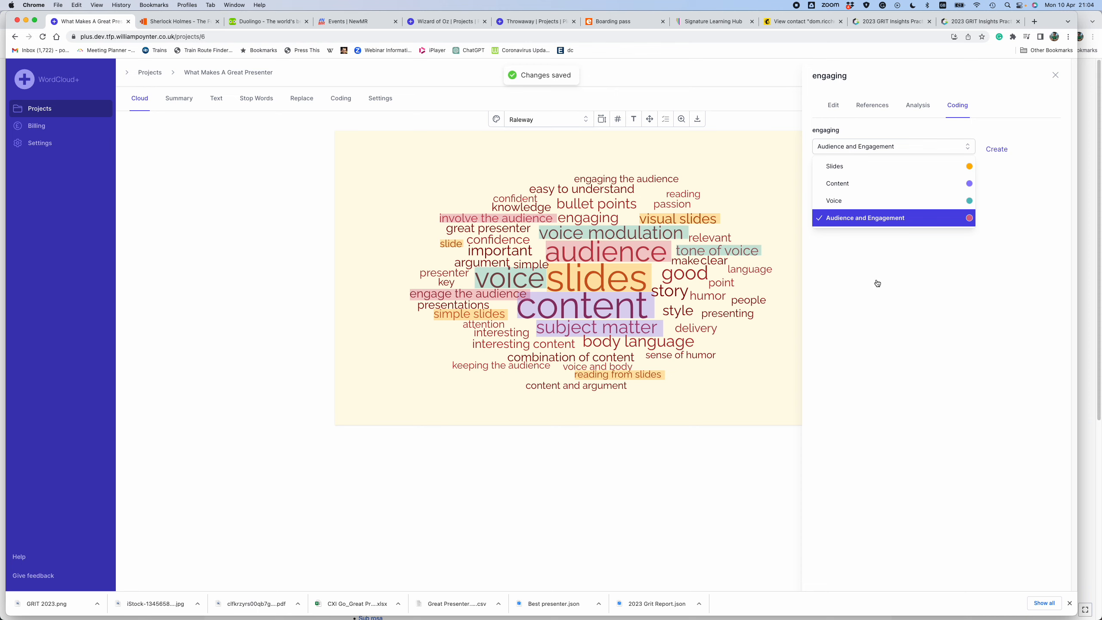
pyautogui.click(761, 398)
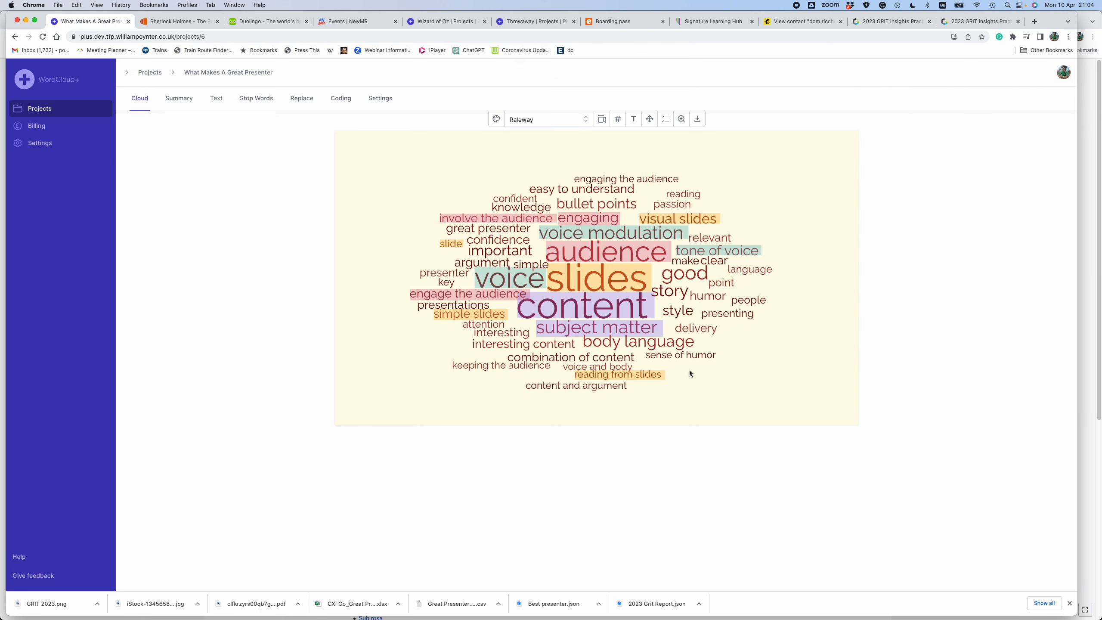
# - Assign the Content code to the whole phrases "interesting content" and "content and argument" in the cloud
pyautogui.click(516, 347)
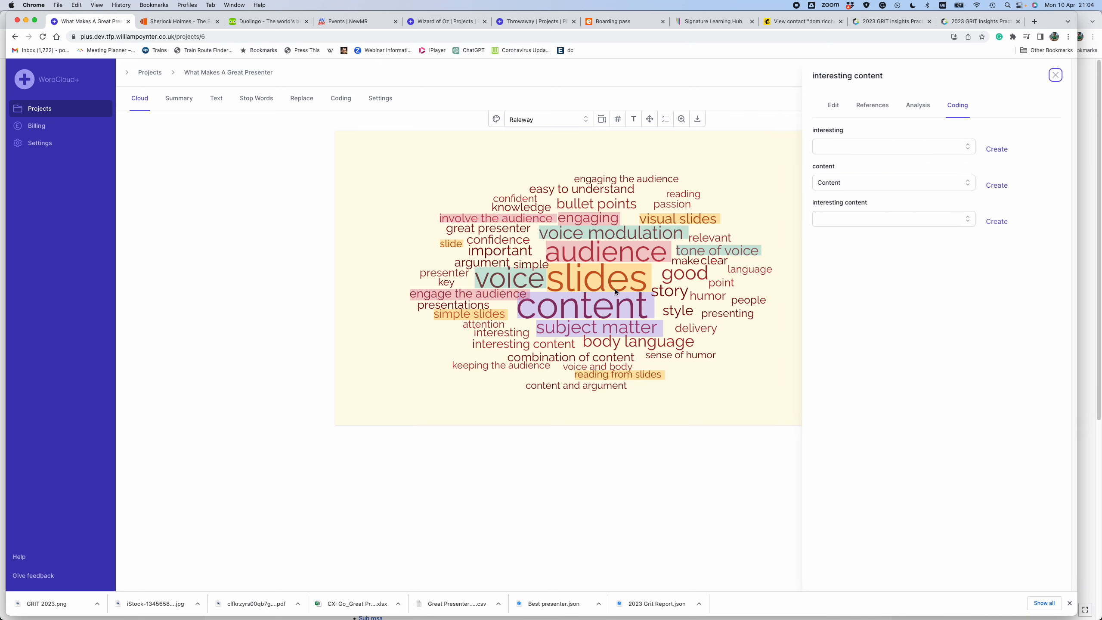
pyautogui.click(969, 223)
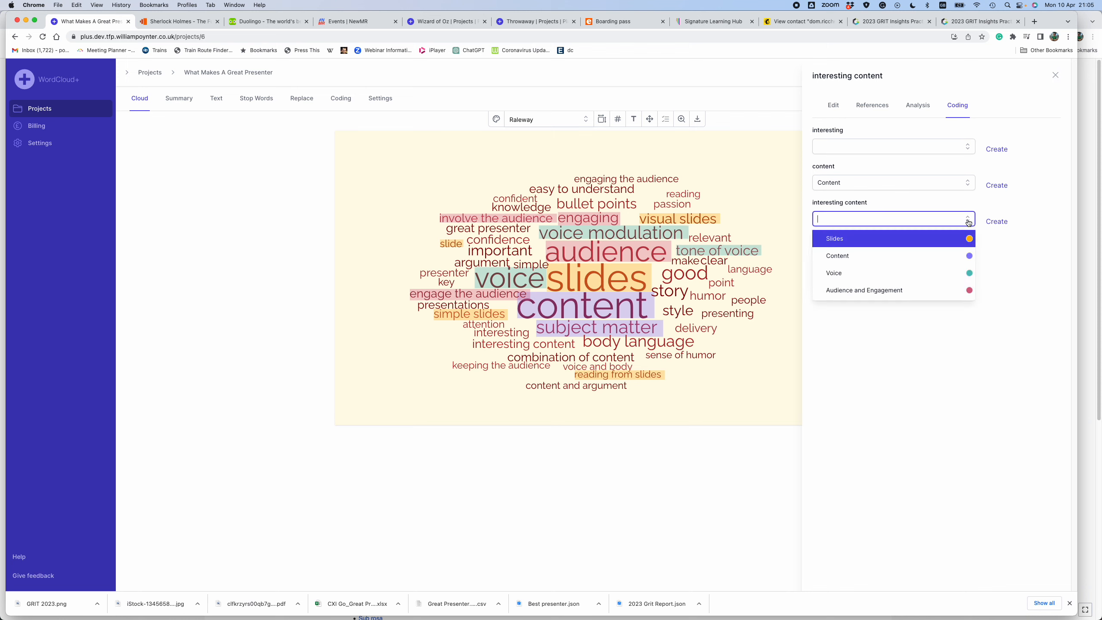
pyautogui.click(923, 257)
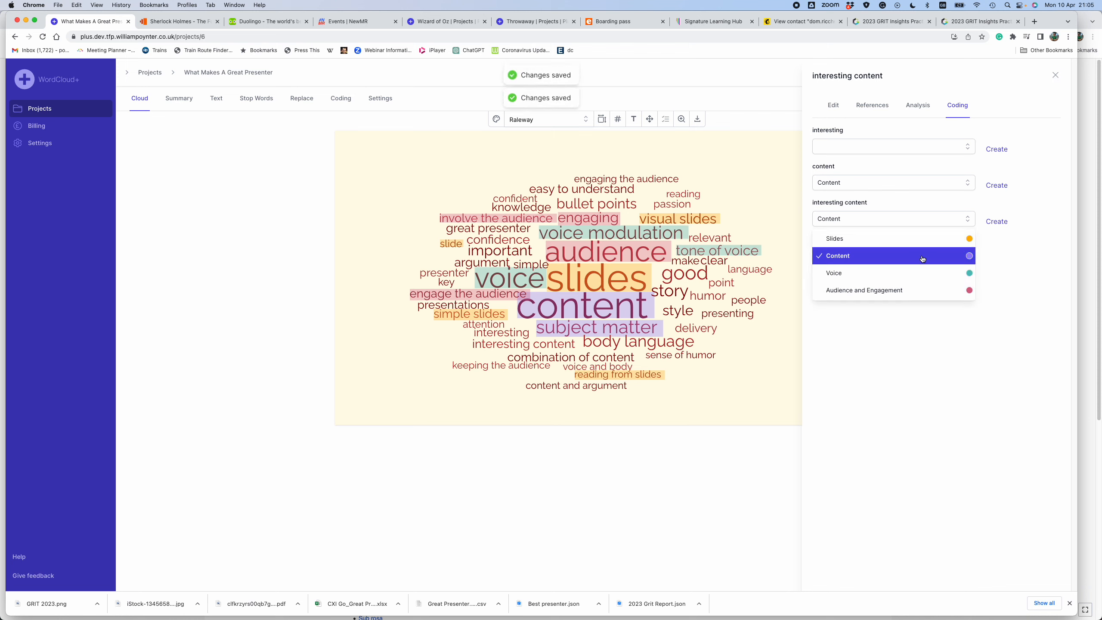
pyautogui.click(744, 403)
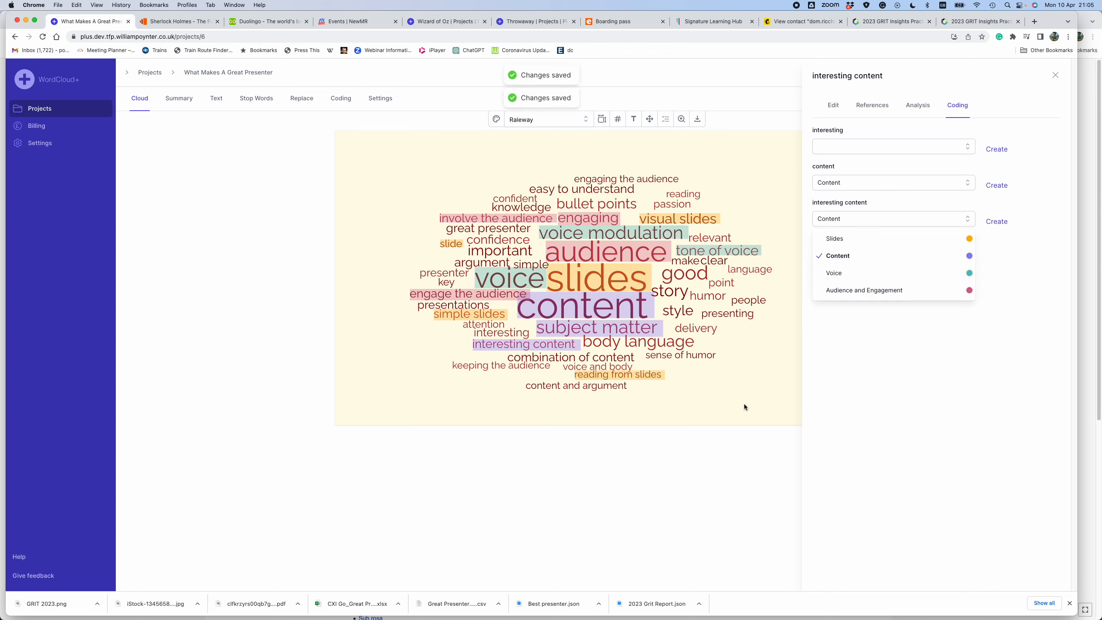
pyautogui.click(590, 388)
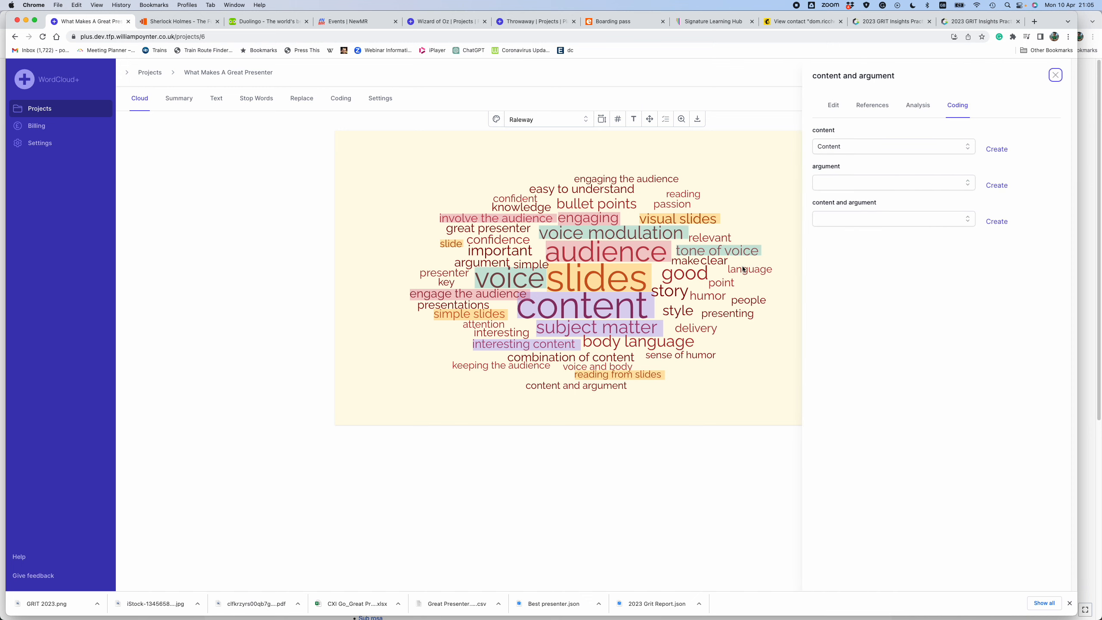
pyautogui.click(969, 222)
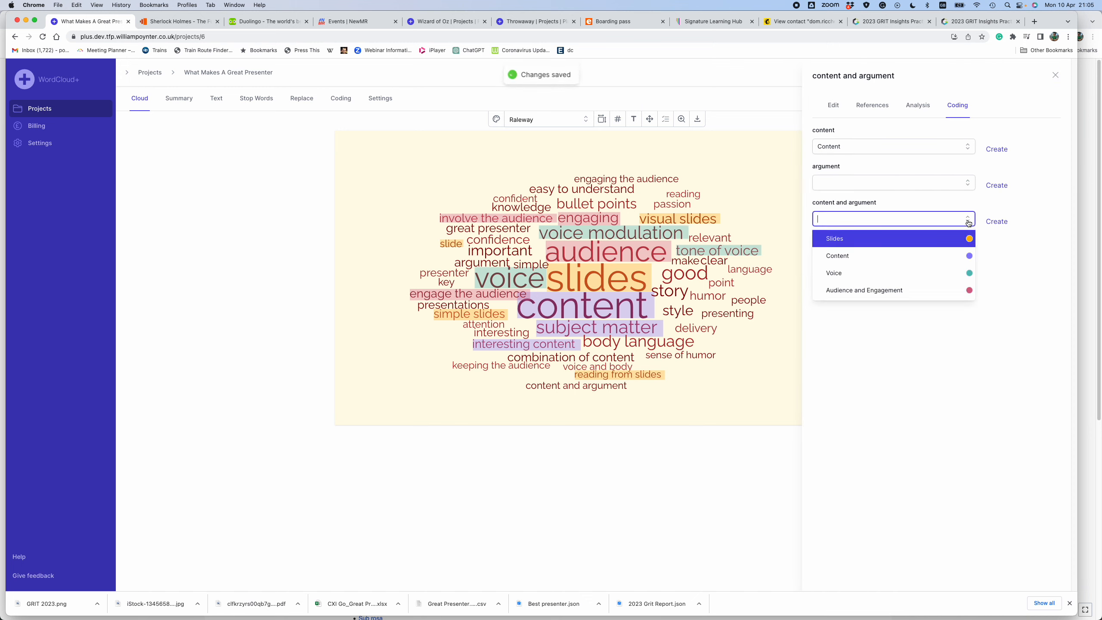
pyautogui.click(929, 260)
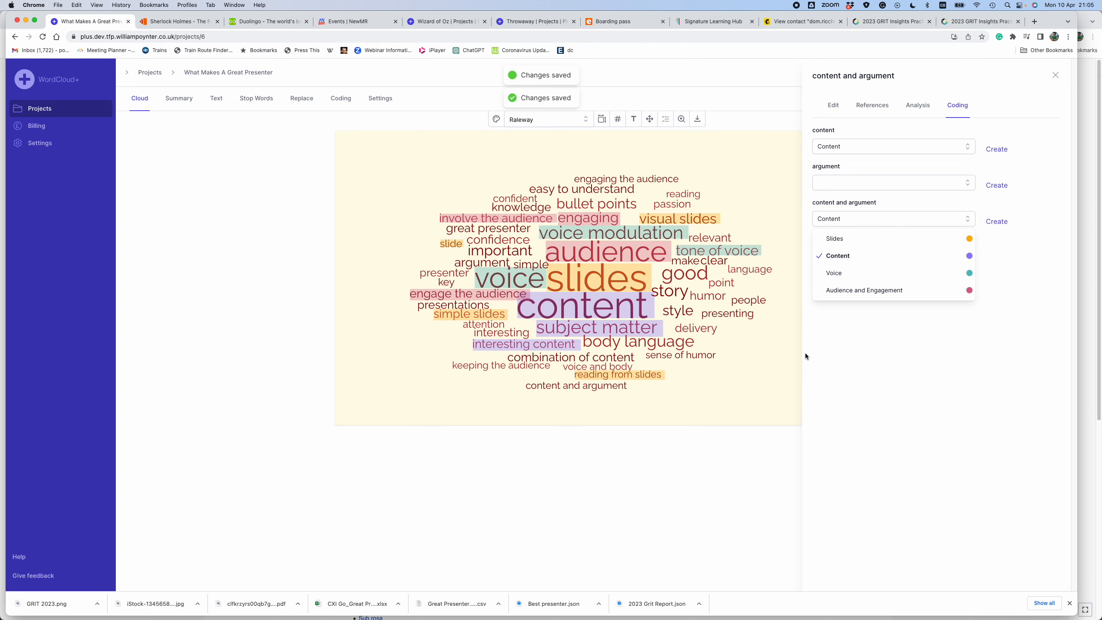
pyautogui.click(758, 388)
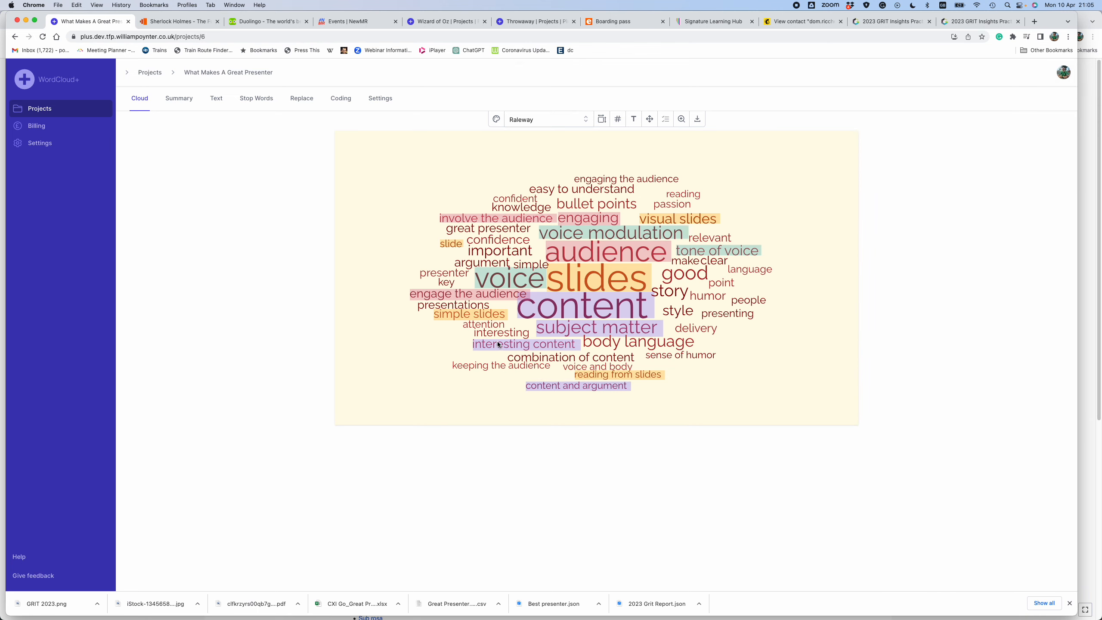
# - Assign the Content code to the single cloud word "argument"
pyautogui.click(480, 264)
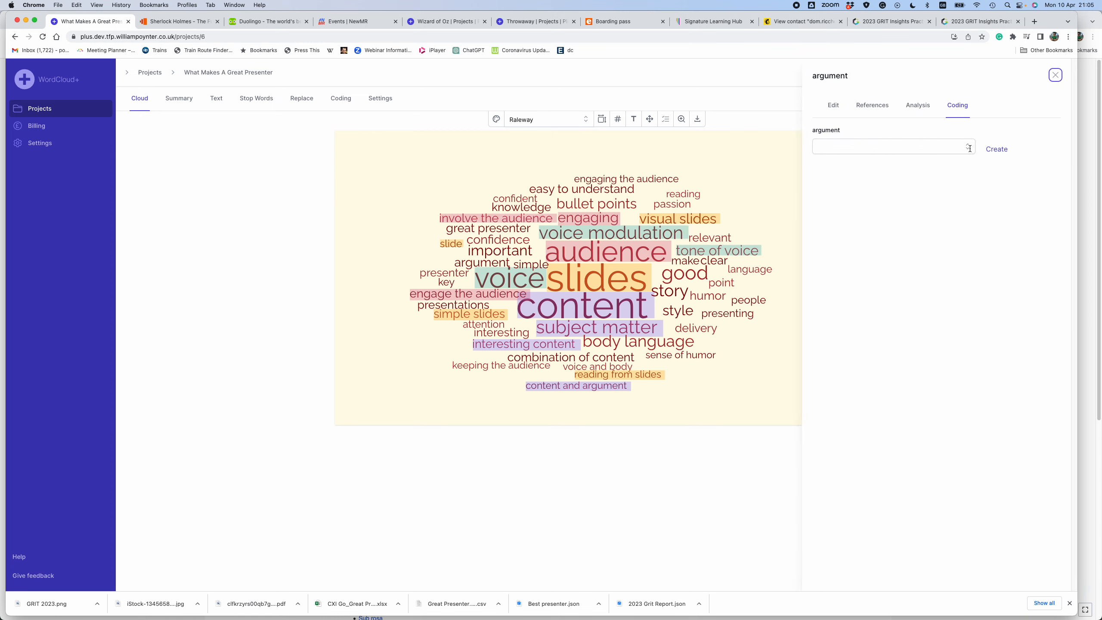
pyautogui.click(970, 149)
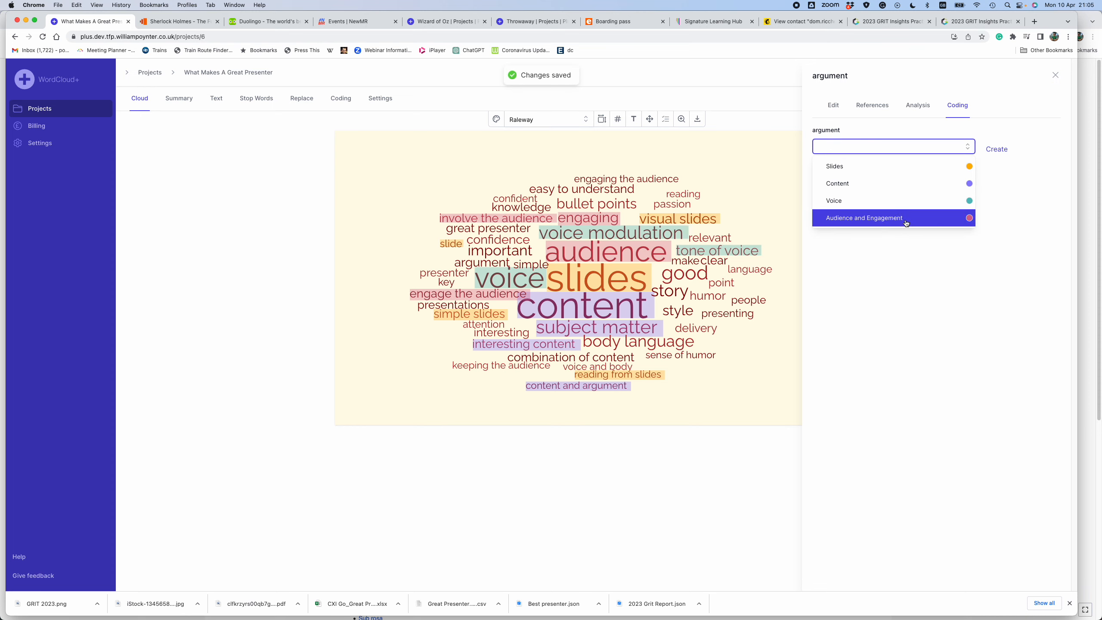
pyautogui.click(898, 187)
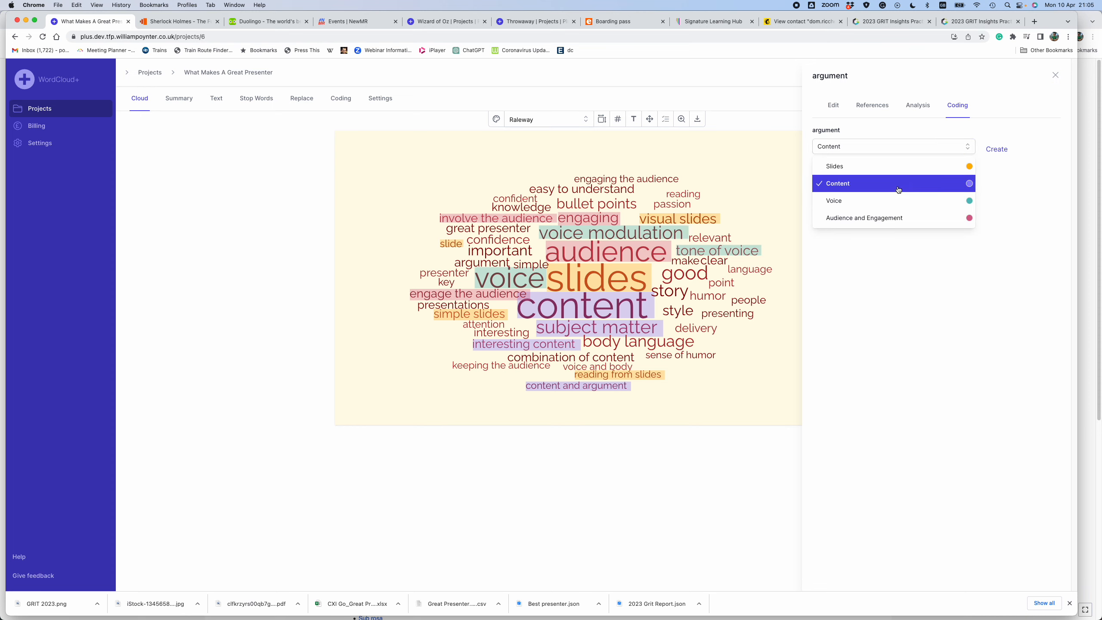
pyautogui.click(766, 376)
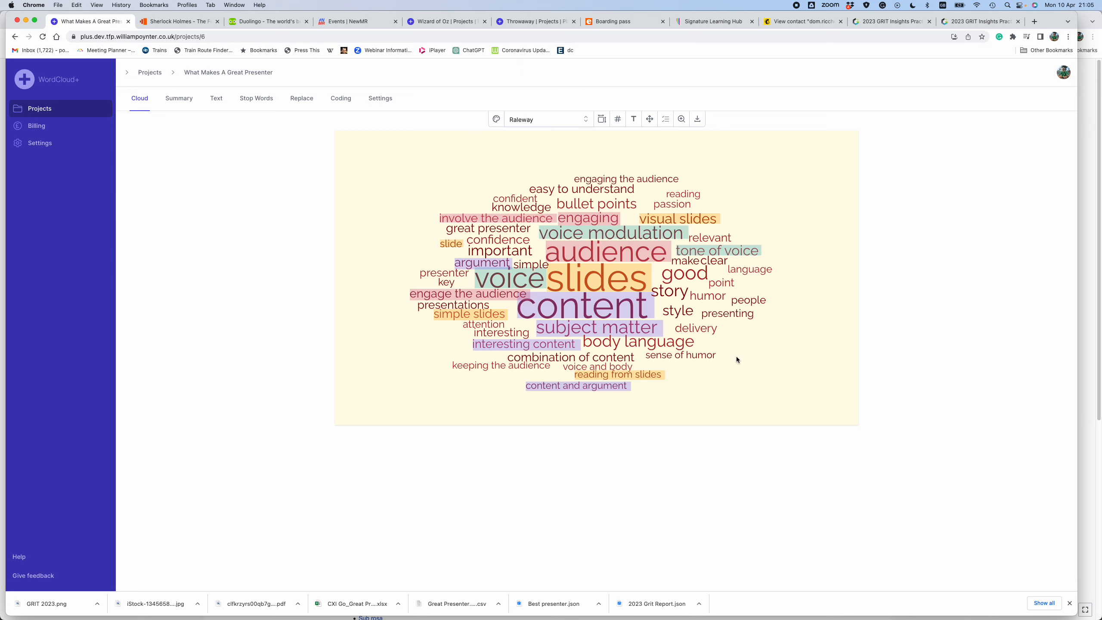
# - Assign the Audience and Engagement code to the whole phrase "engaging the audience" in the cloud
pyautogui.click(647, 179)
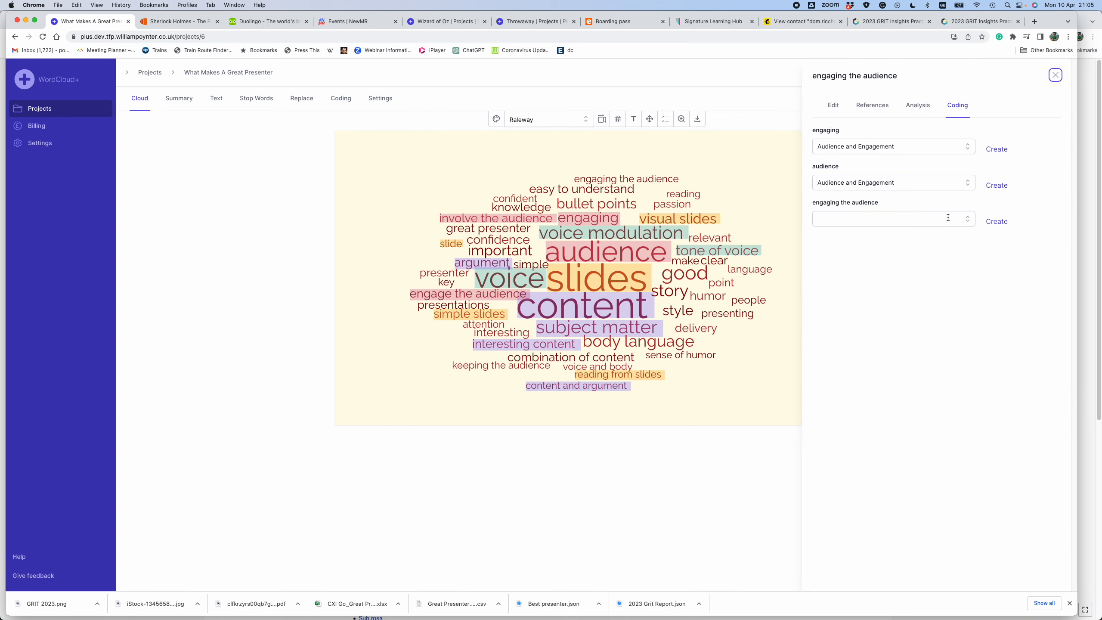
pyautogui.click(967, 220)
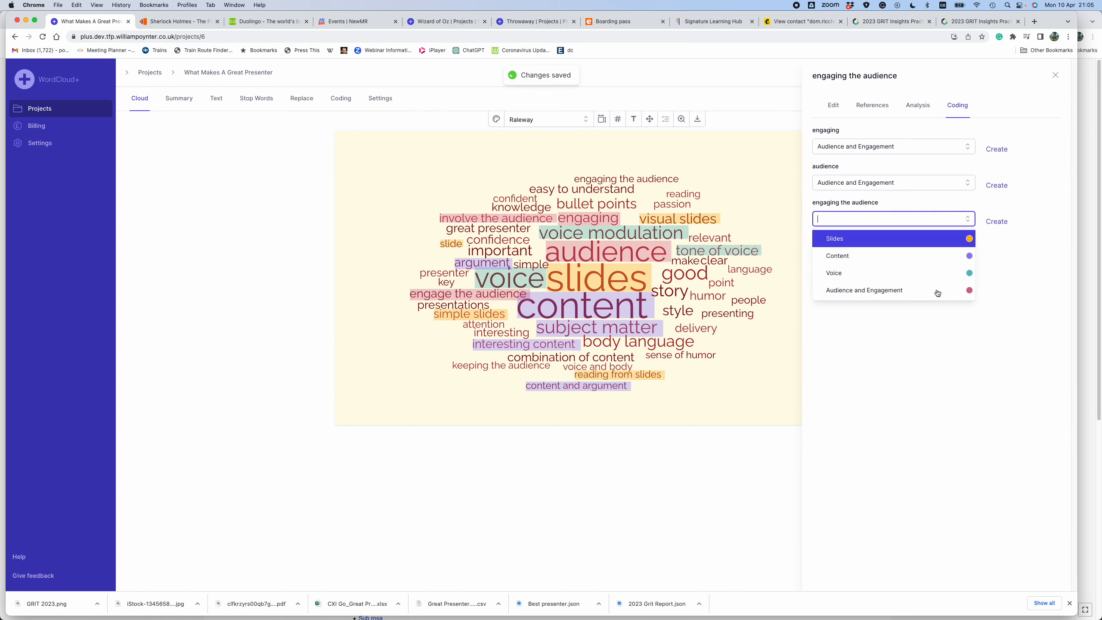
pyautogui.click(902, 291)
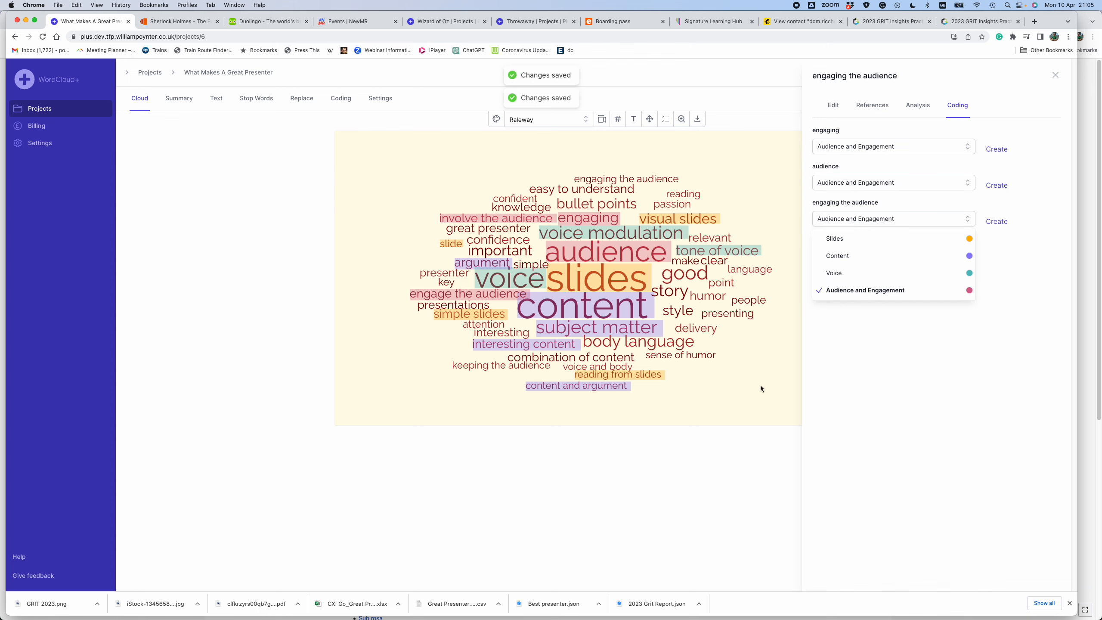
pyautogui.click(760, 385)
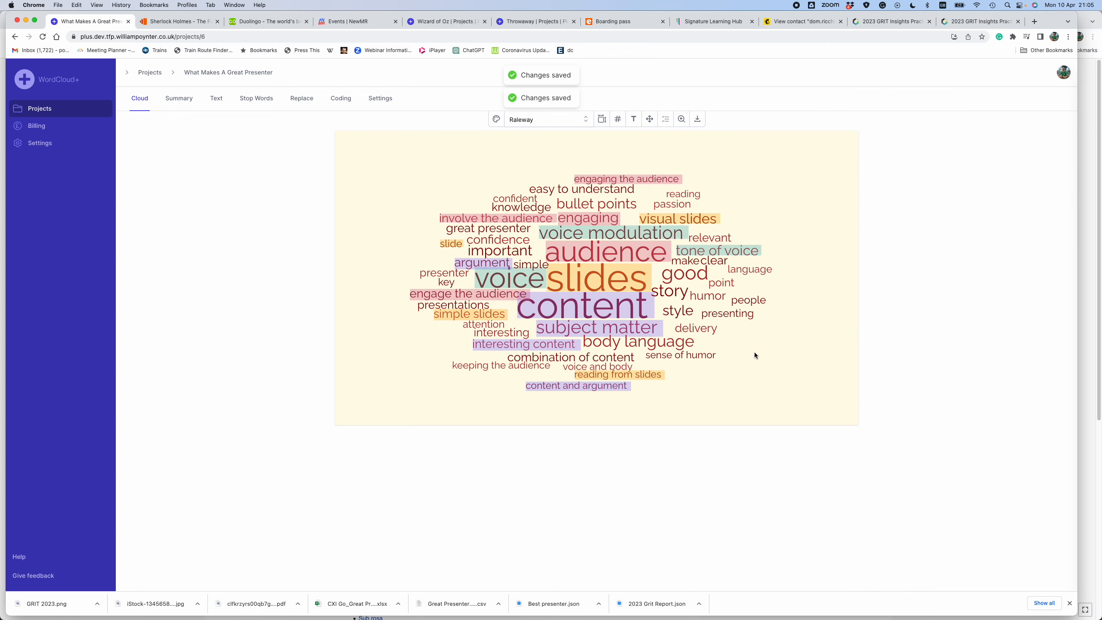
# - Create a new code named Body with the label "Body language" for the whole cloud phrase "body language"
pyautogui.click(635, 345)
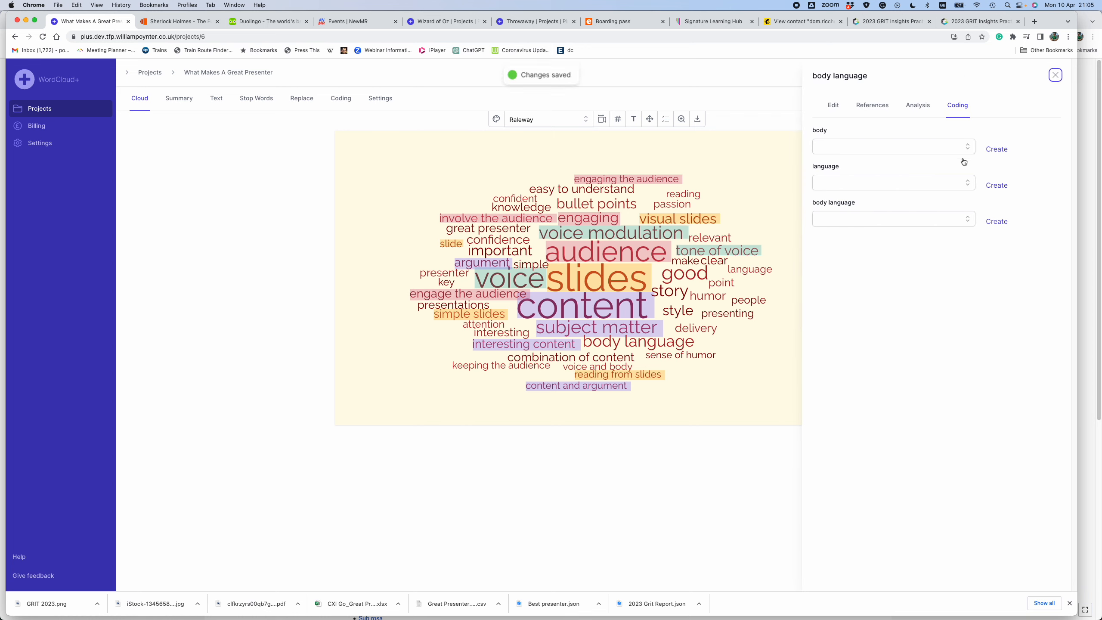
pyautogui.click(970, 221)
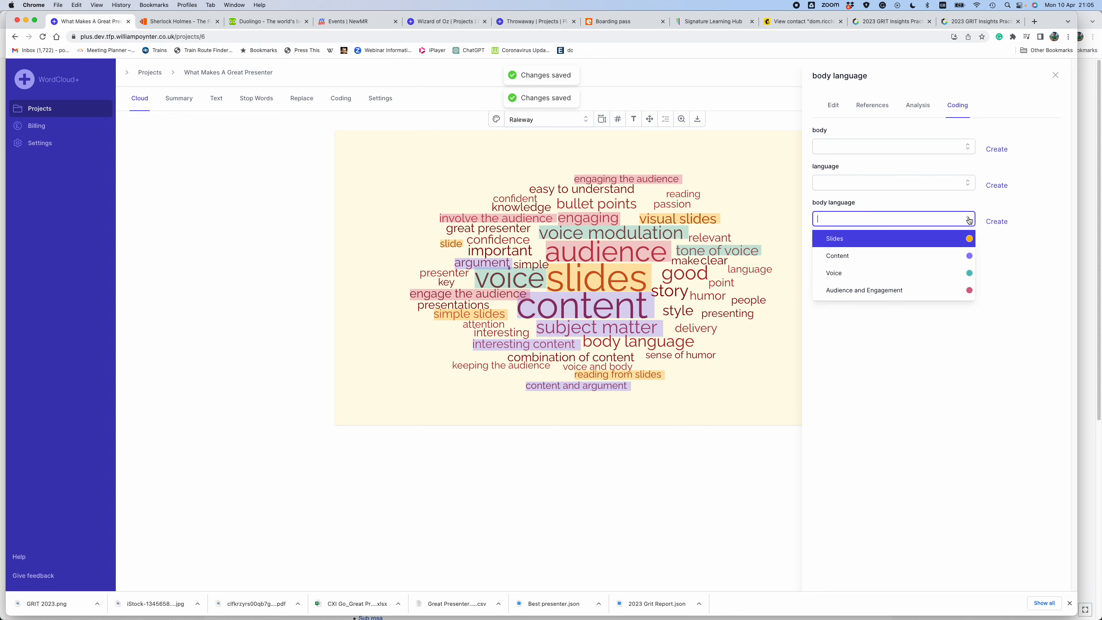
pyautogui.click(995, 222)
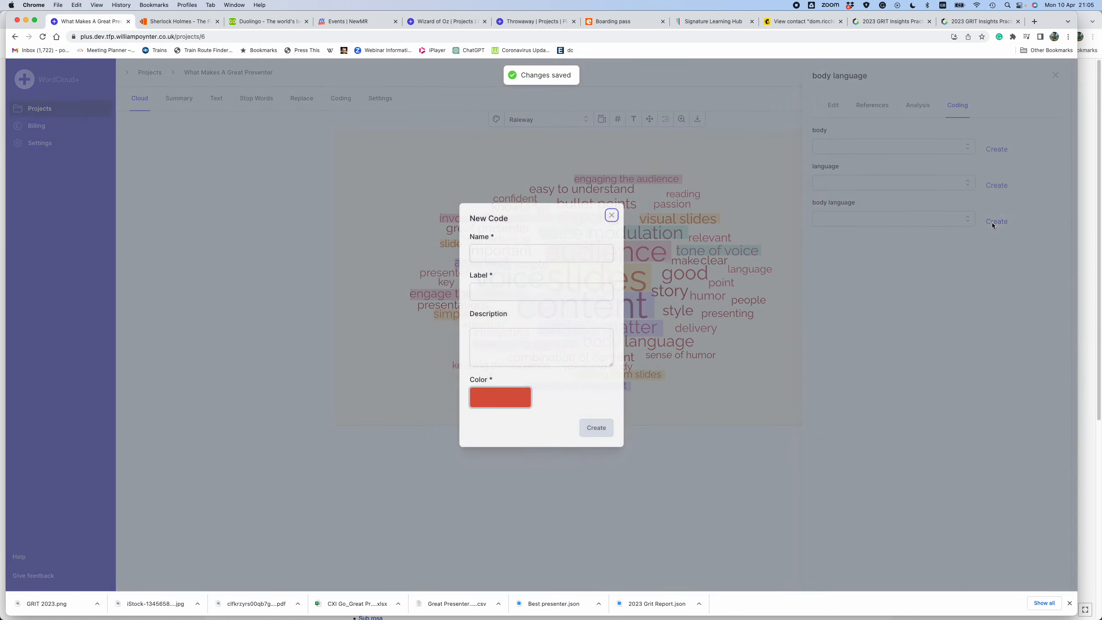
pyautogui.click(548, 254)
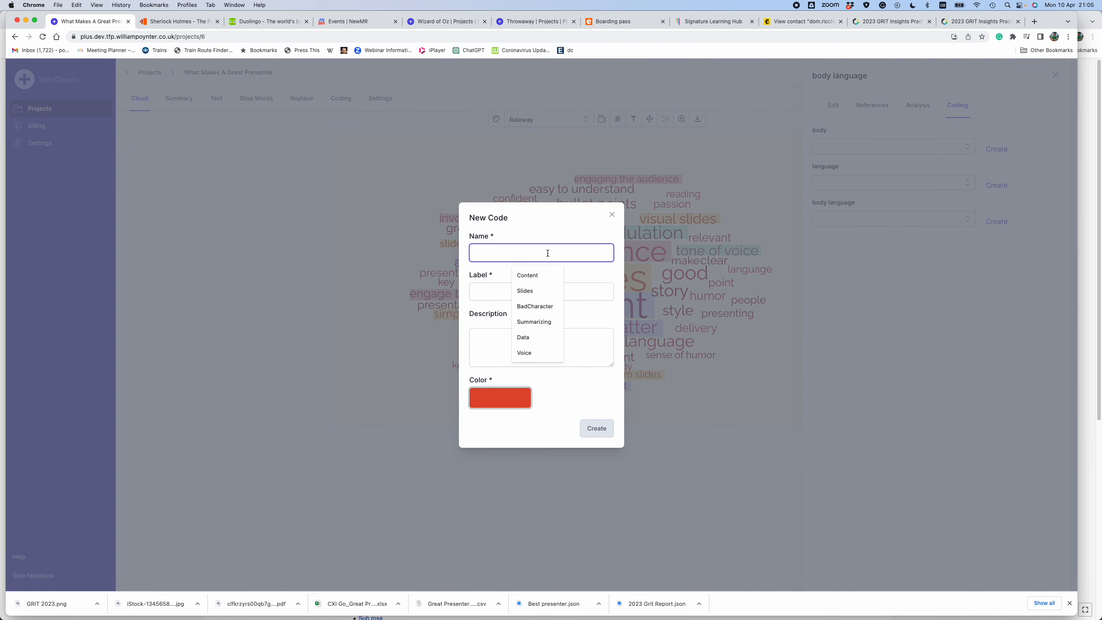
pyautogui.write('Body')
pyautogui.click(476, 291)
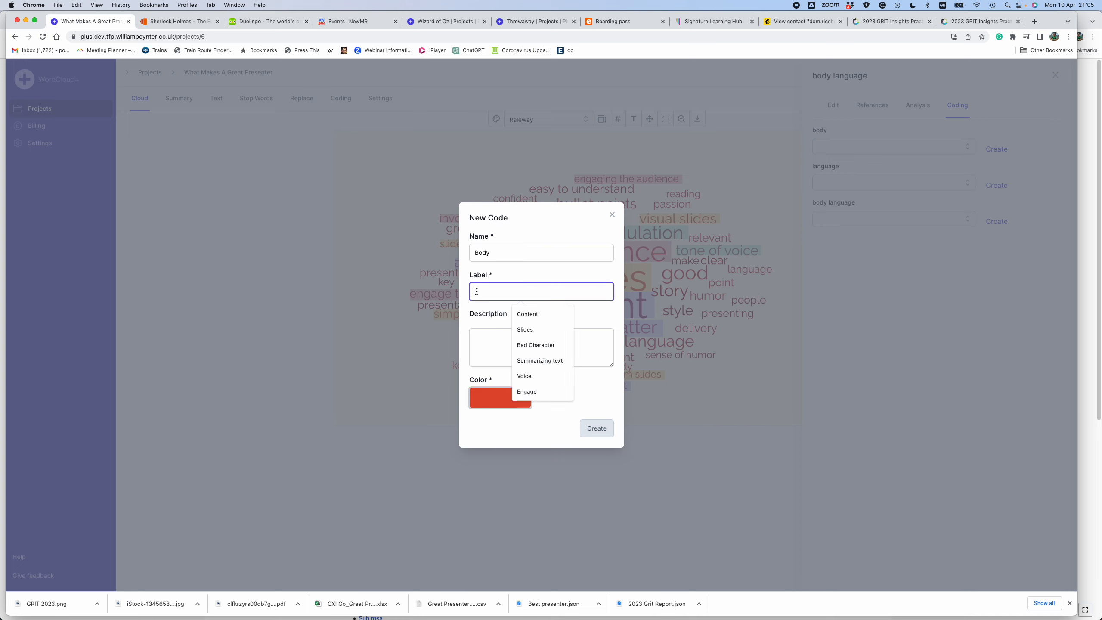
pyautogui.write('B')
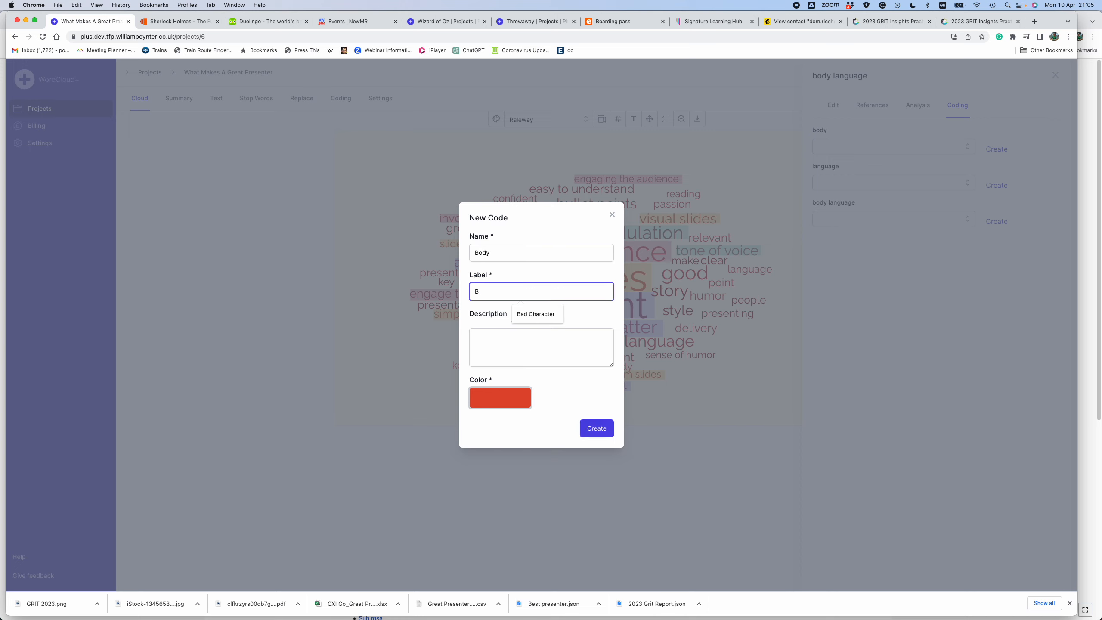
pyautogui.write('ody language')
pyautogui.click(596, 427)
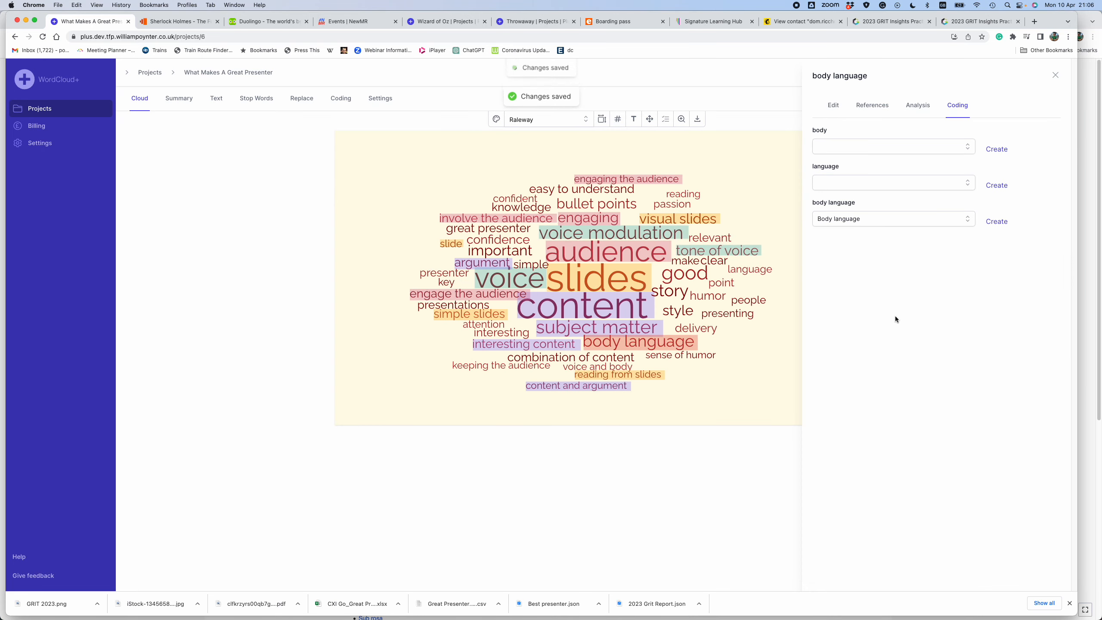
pyautogui.click(741, 407)
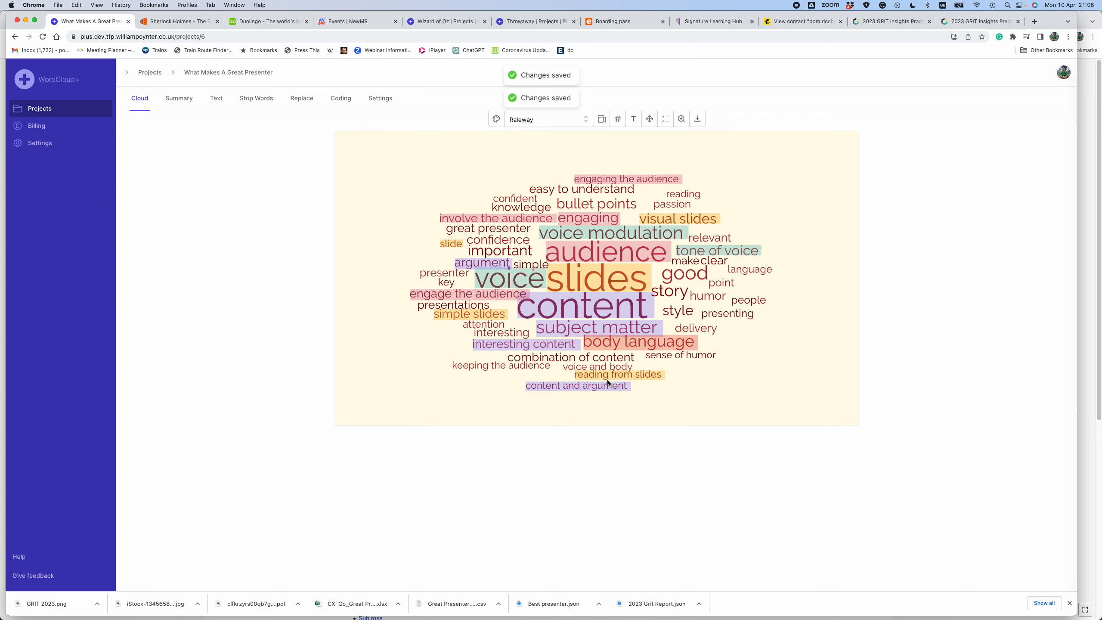
# - Assign the Body language code to the single word "body" within the cloud phrase "voice and body"
pyautogui.click(602, 368)
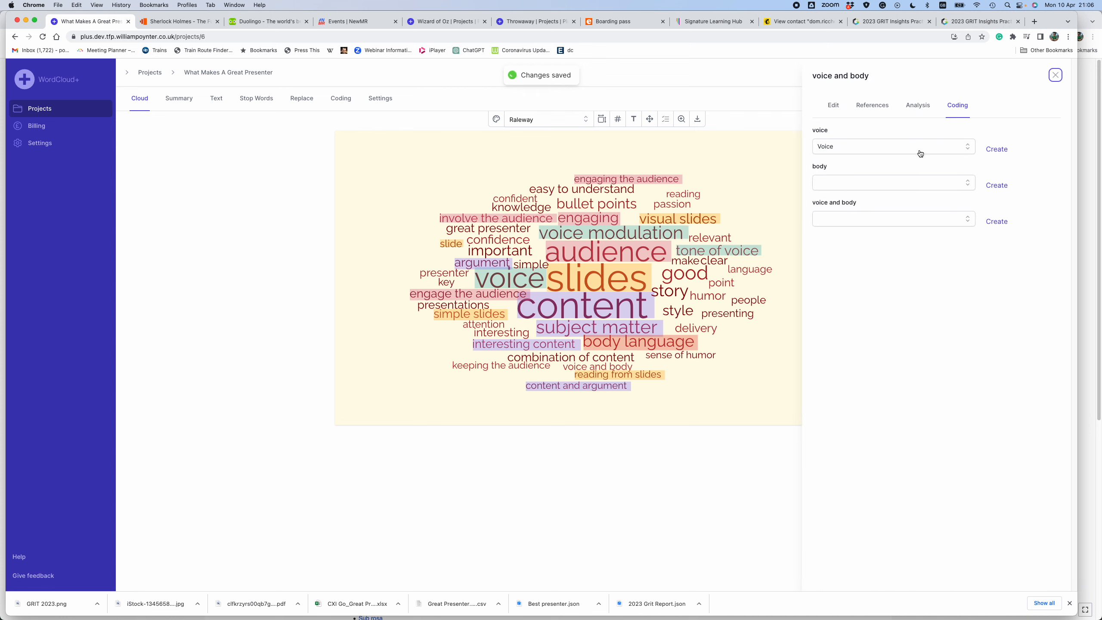
pyautogui.click(968, 186)
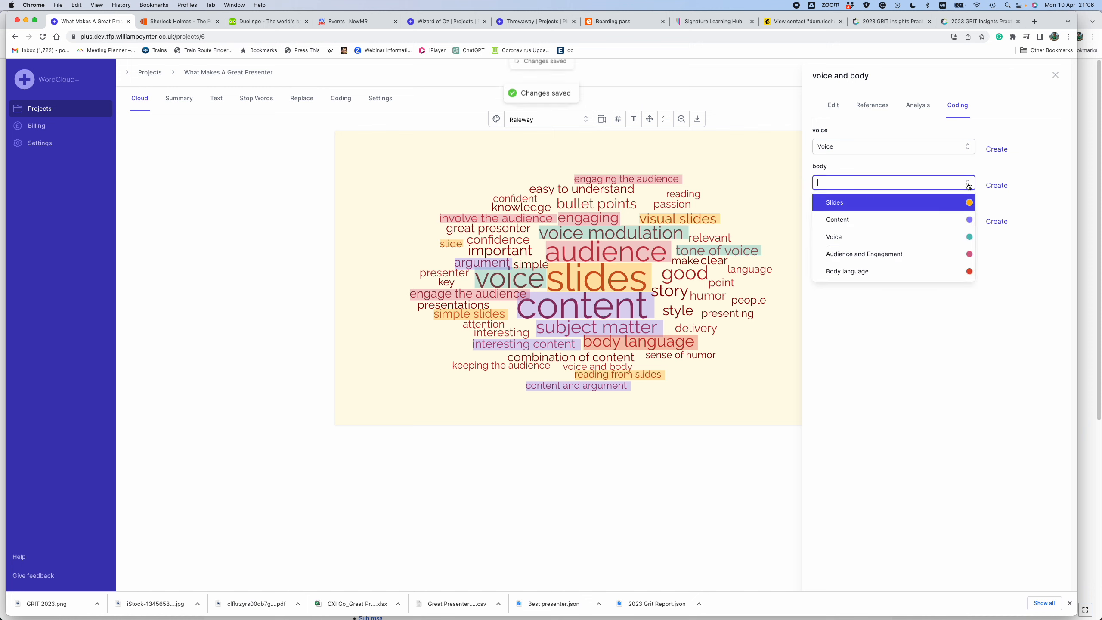
pyautogui.click(900, 272)
pyautogui.click(775, 397)
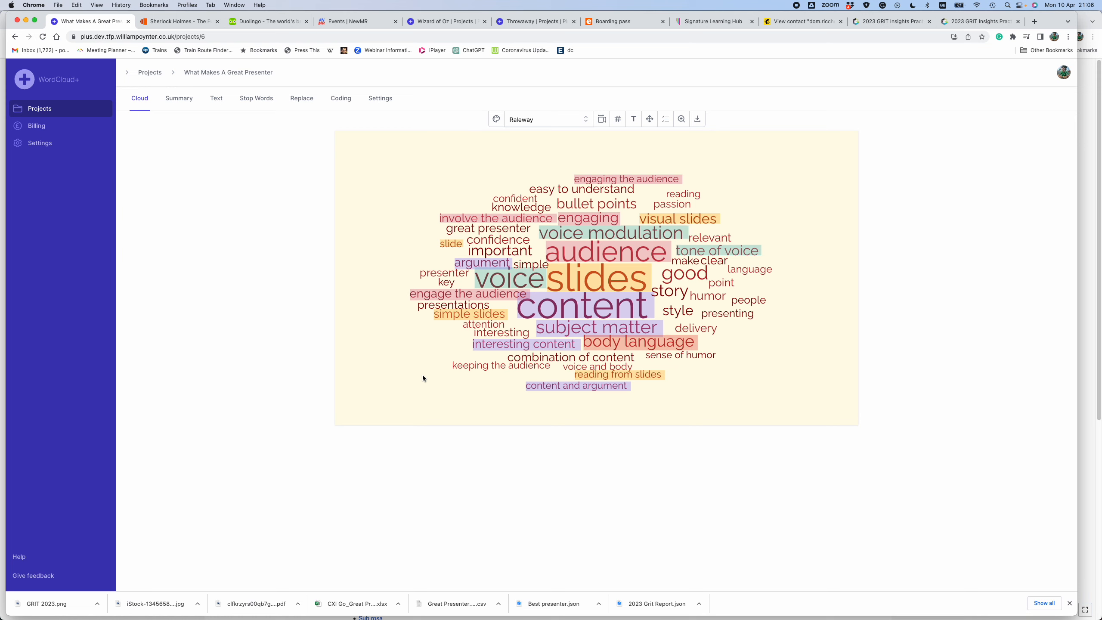
# - Open the Audience and Engagement code in the project's coding and trace its reference "engagement of the audience presence" to the source text
pyautogui.click(339, 101)
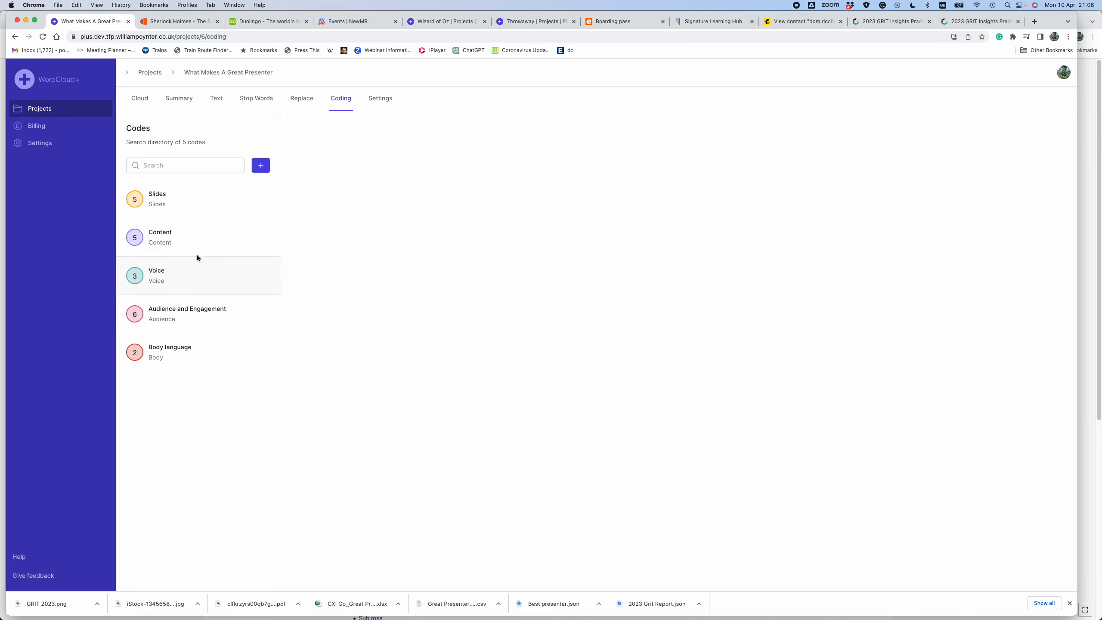
pyautogui.click(183, 320)
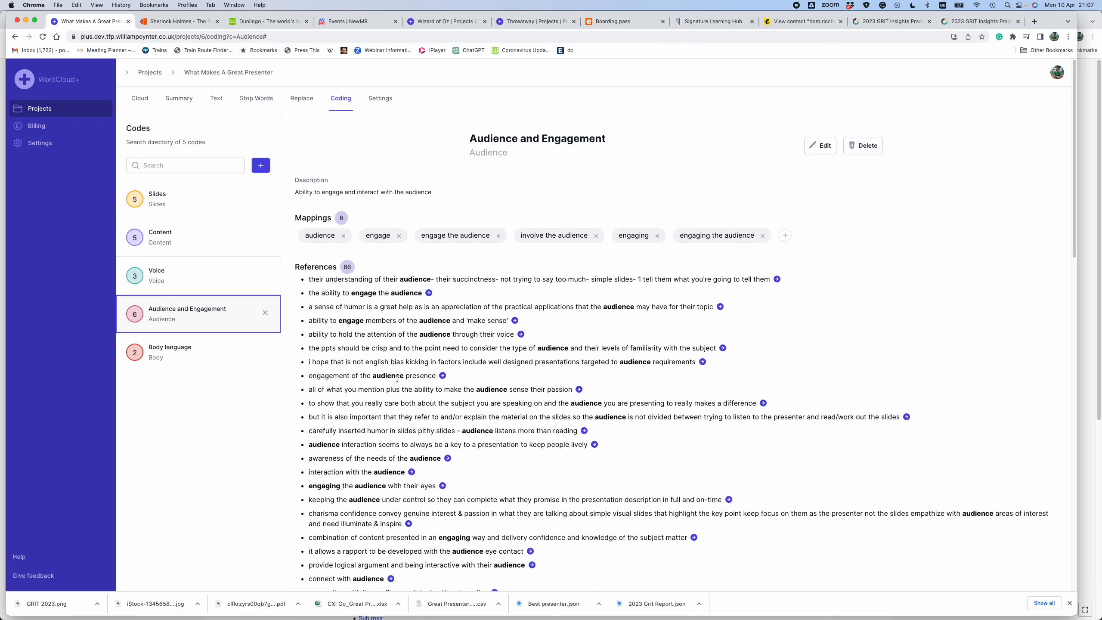
pyautogui.click(442, 376)
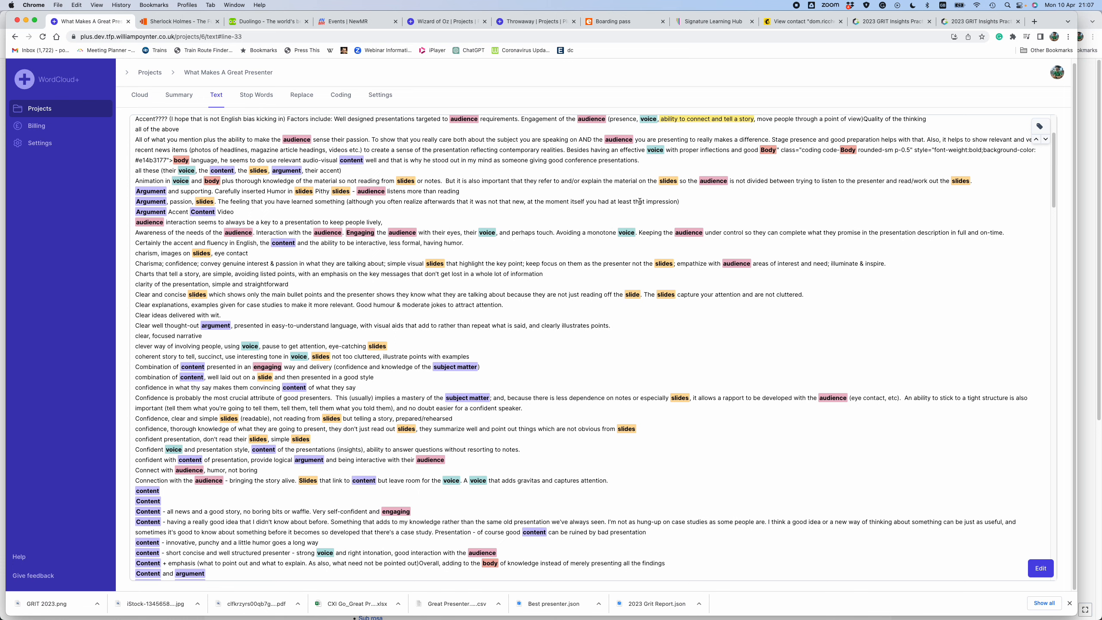
# - Examine how the color-coded words of every theme are distributed through the full text of the verbatims
pyautogui.scroll(3, 639, 200)
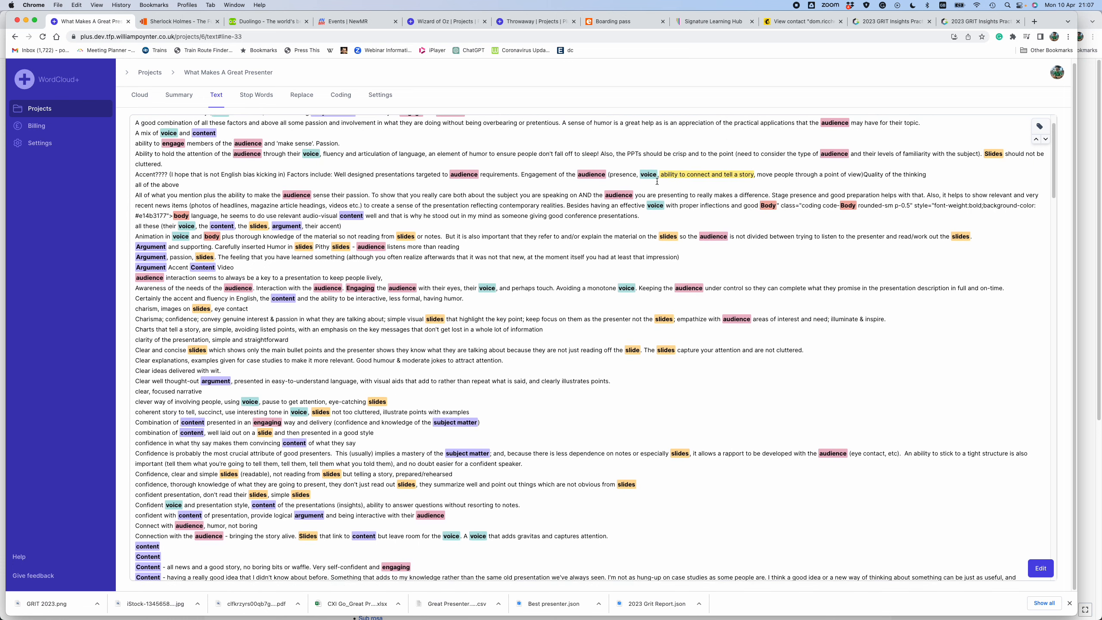
pyautogui.scroll(2, 651, 186)
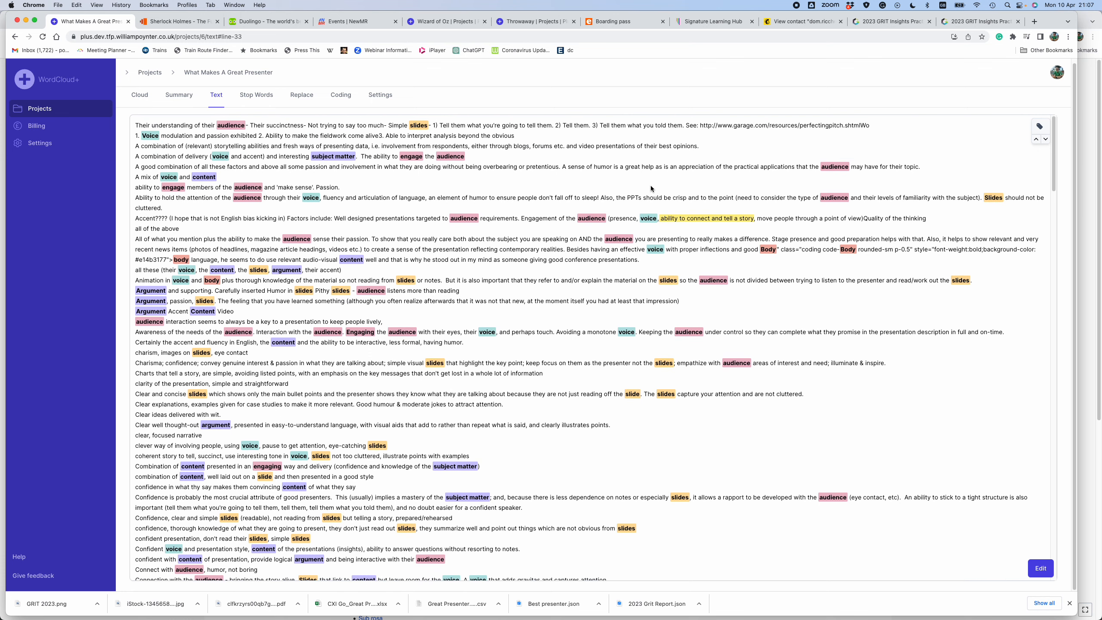
pyautogui.scroll(-10, 651, 186)
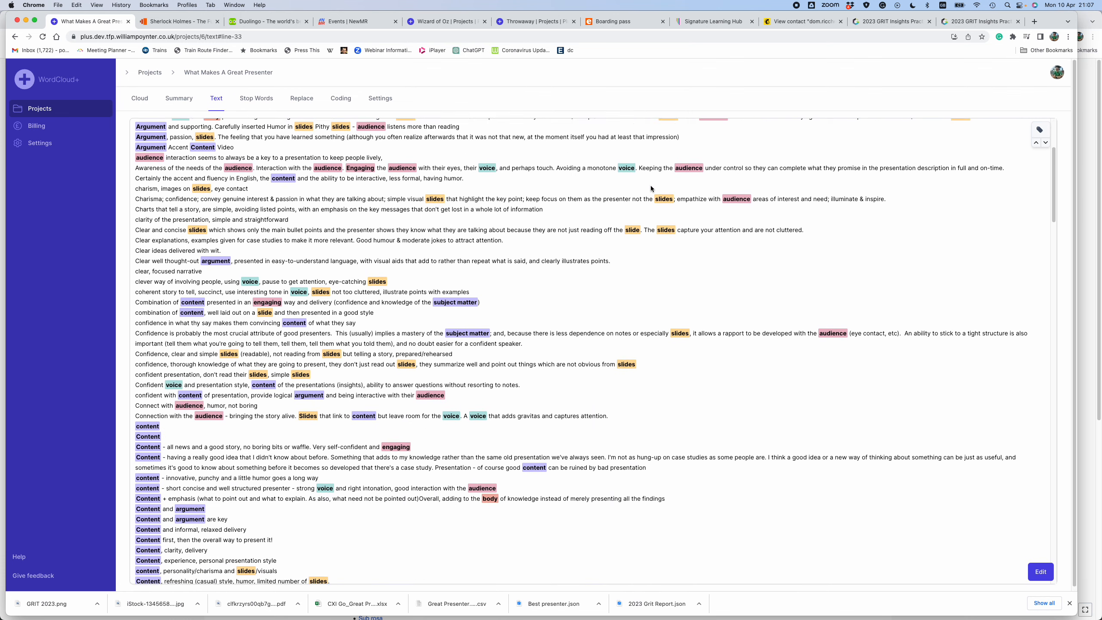
pyautogui.scroll(-10, 651, 185)
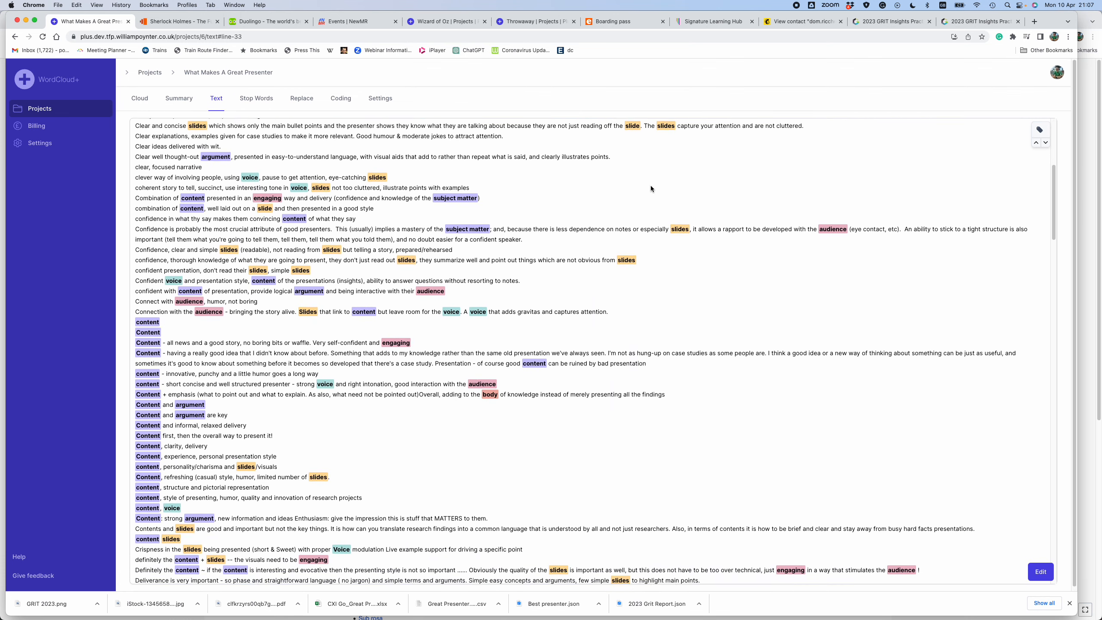
pyautogui.scroll(-10, 650, 188)
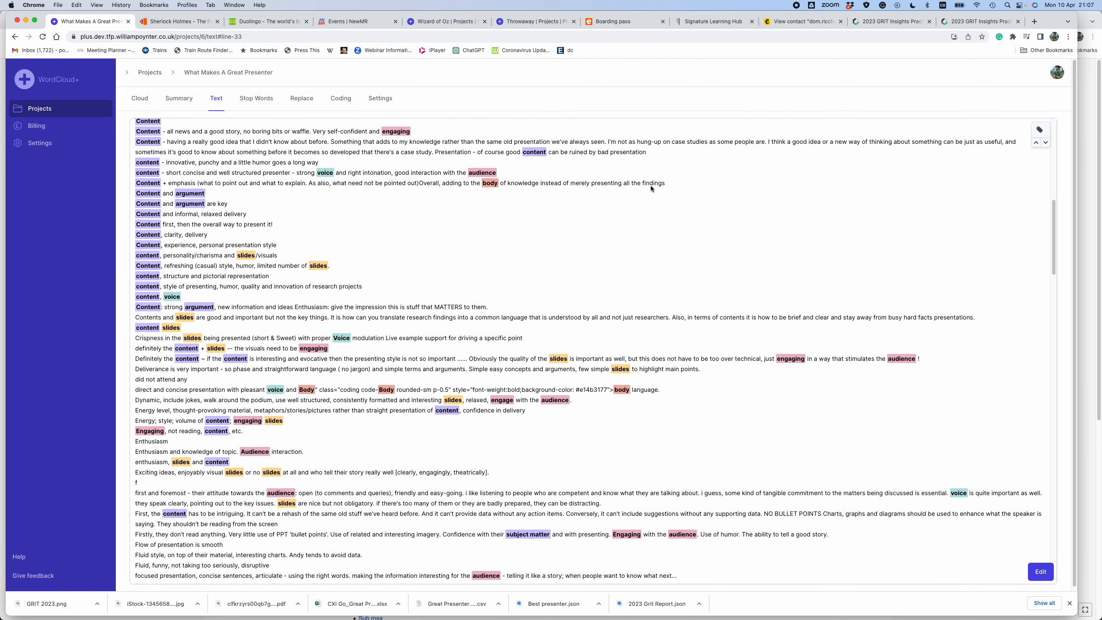
pyautogui.scroll(-10, 651, 187)
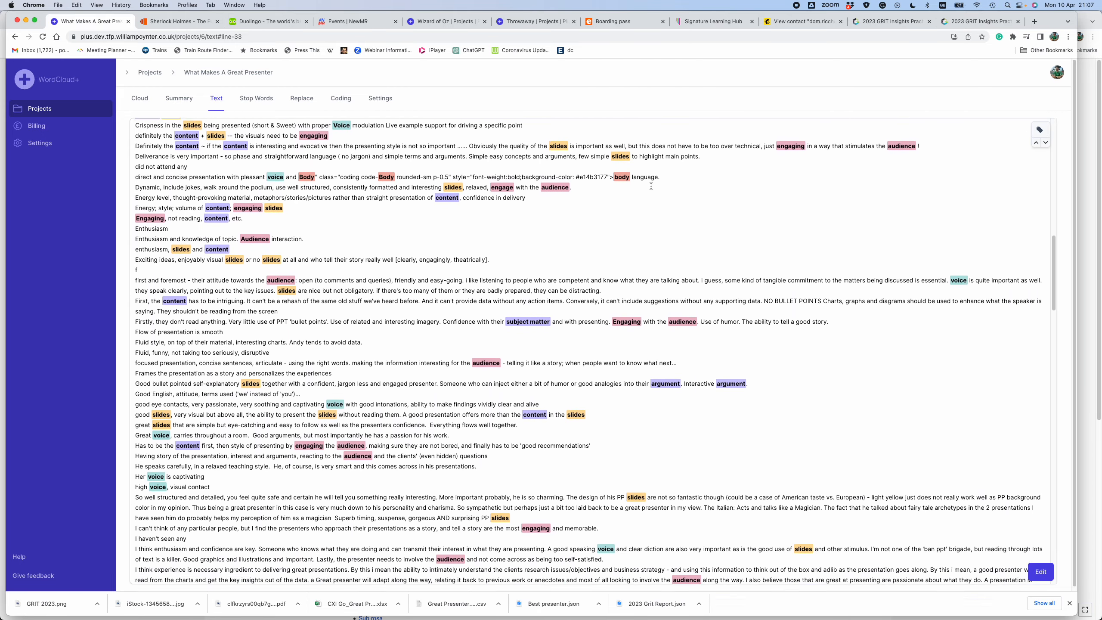
pyautogui.scroll(20, 650, 185)
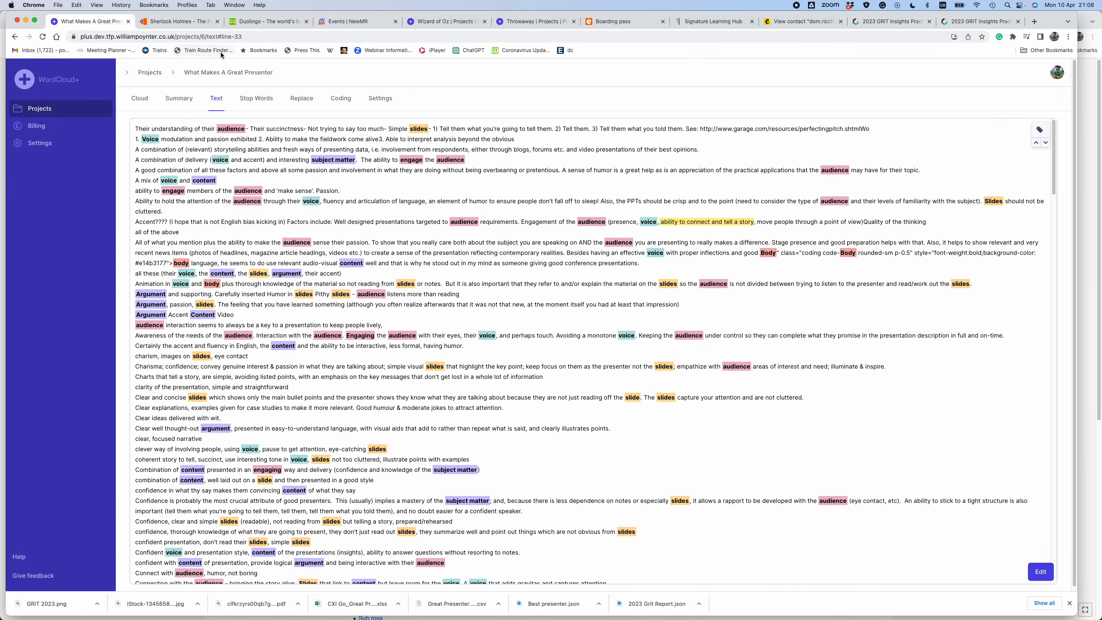
# - Return to the codes and trace the Voice code's reference "voice modulation and passion exhibited 2" to the source text
pyautogui.click(15, 37)
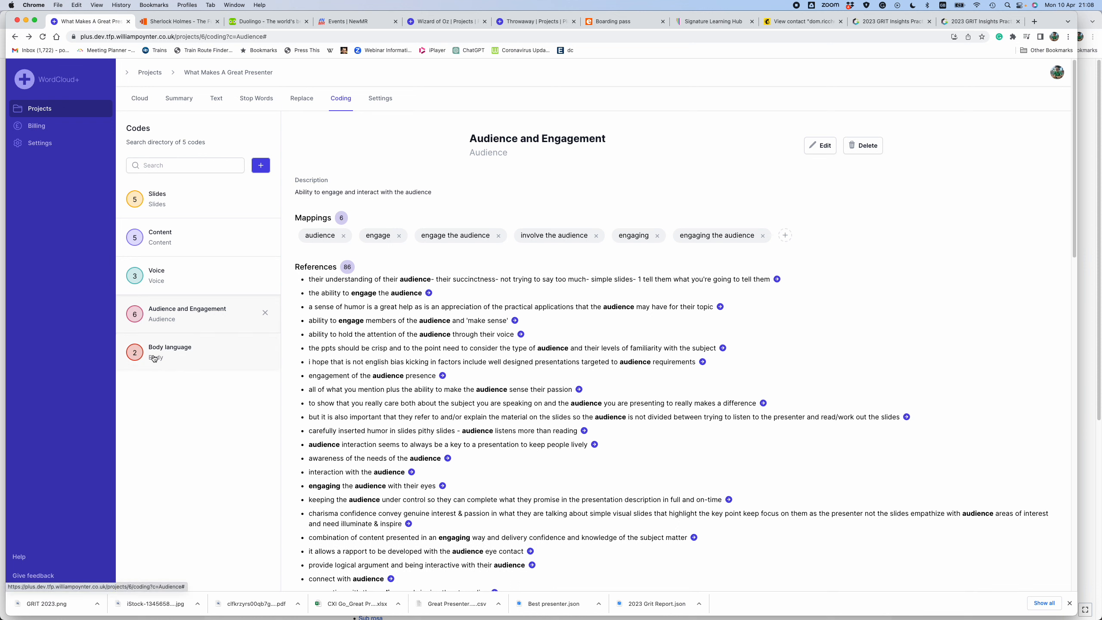
pyautogui.click(146, 281)
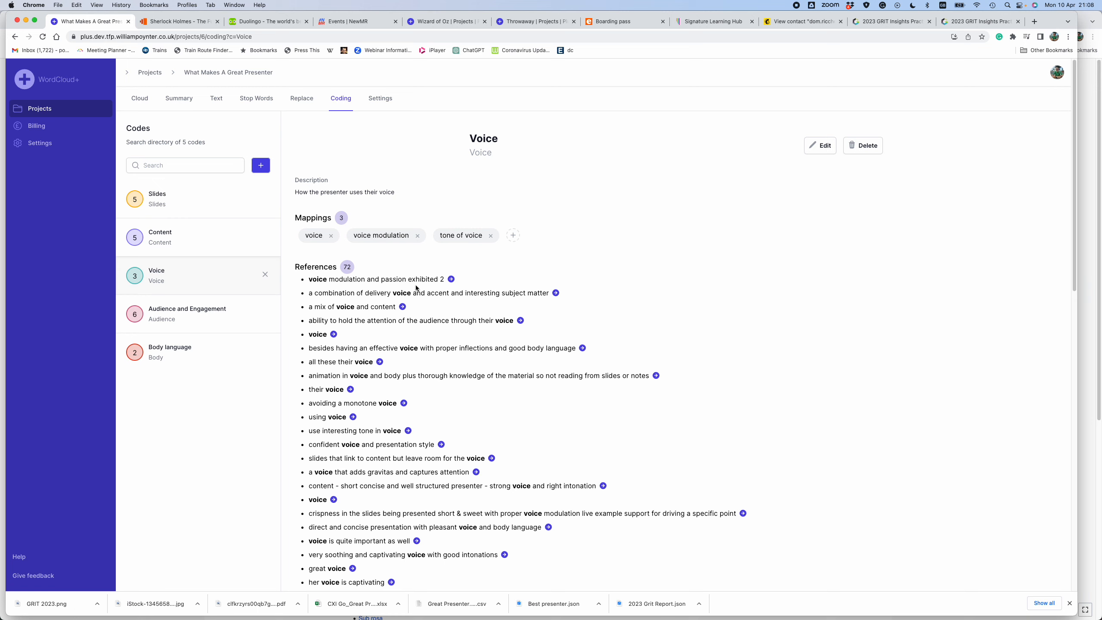
pyautogui.click(451, 280)
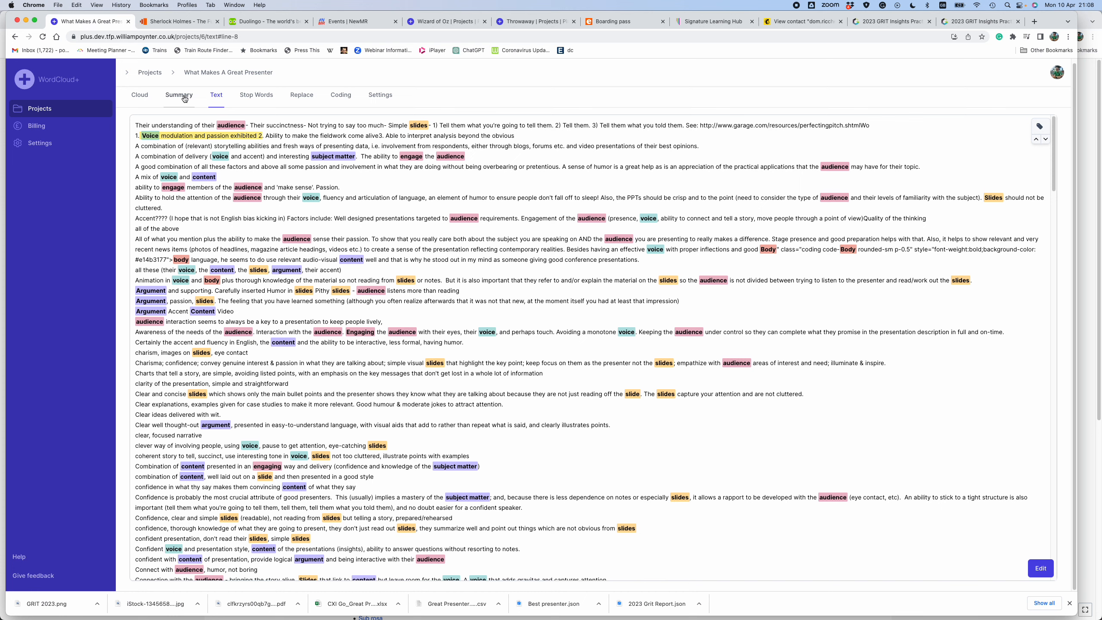
# - Create a new code with the name and label "Confidence" for the word "confidence" in the cloud
pyautogui.click(140, 96)
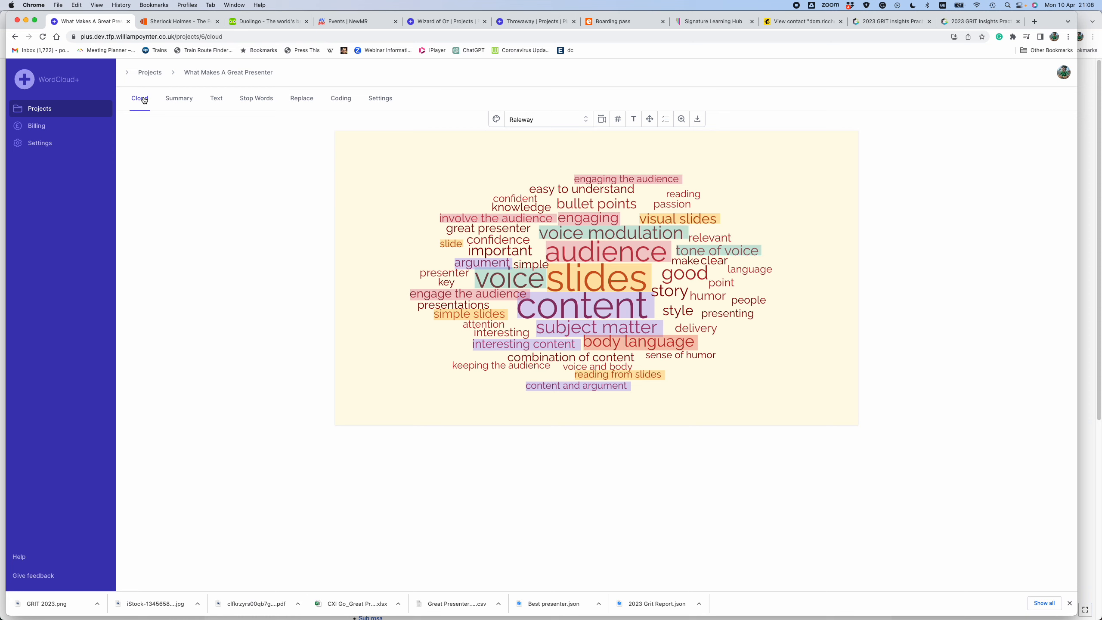
pyautogui.click(494, 242)
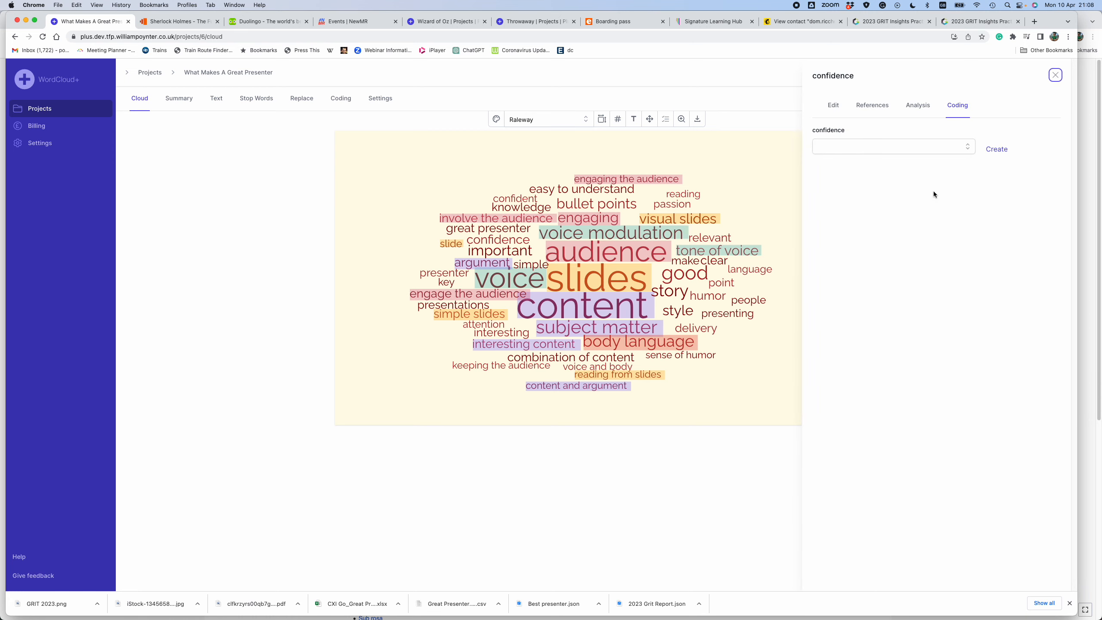
pyautogui.click(997, 149)
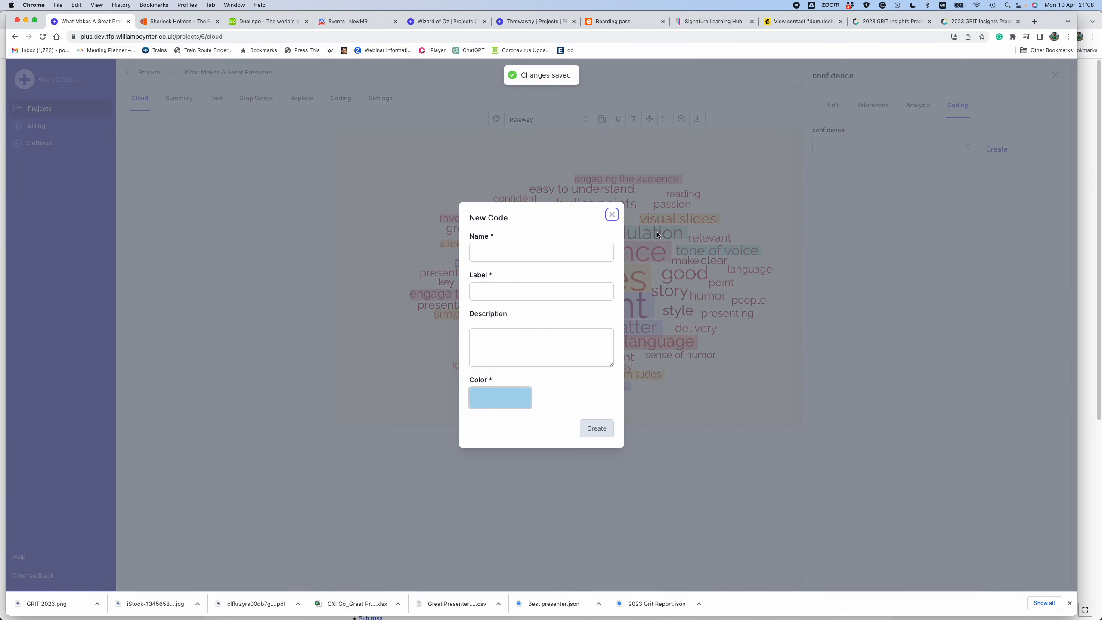
pyautogui.click(525, 256)
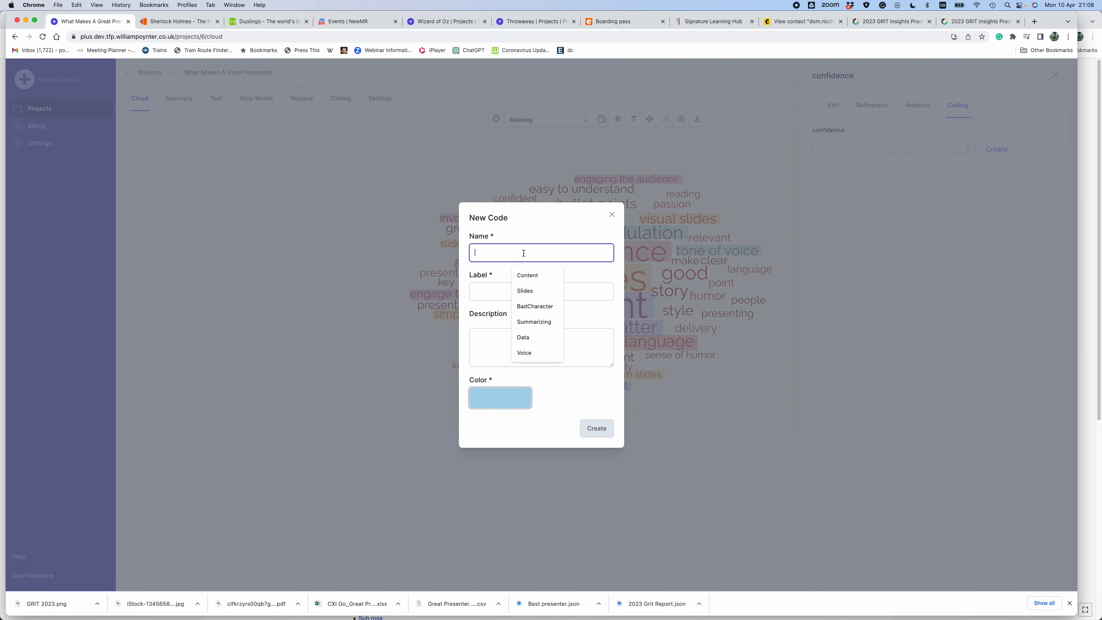
pyautogui.write('Co')
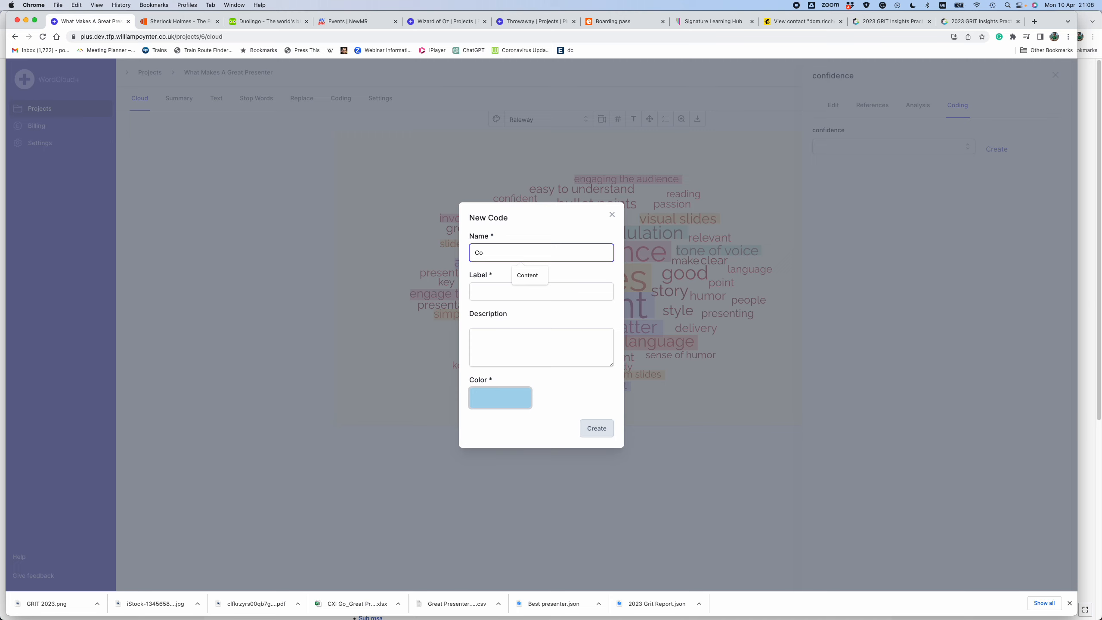
pyautogui.write('nfidence')
pyautogui.click(507, 289)
pyautogui.write('Confi')
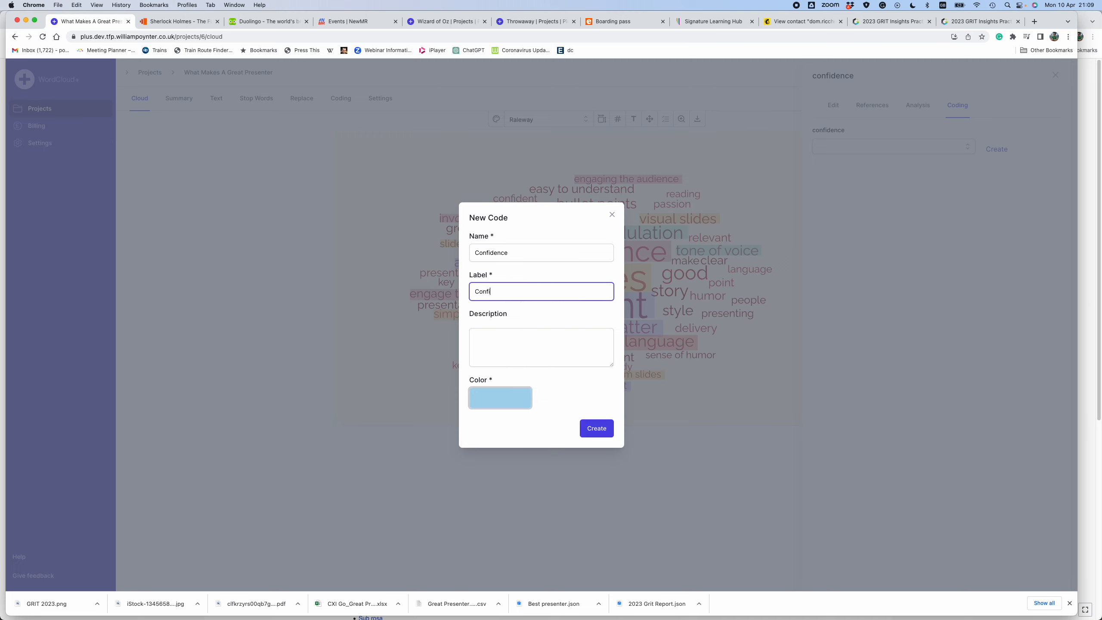
pyautogui.write('dence')
pyautogui.click(596, 428)
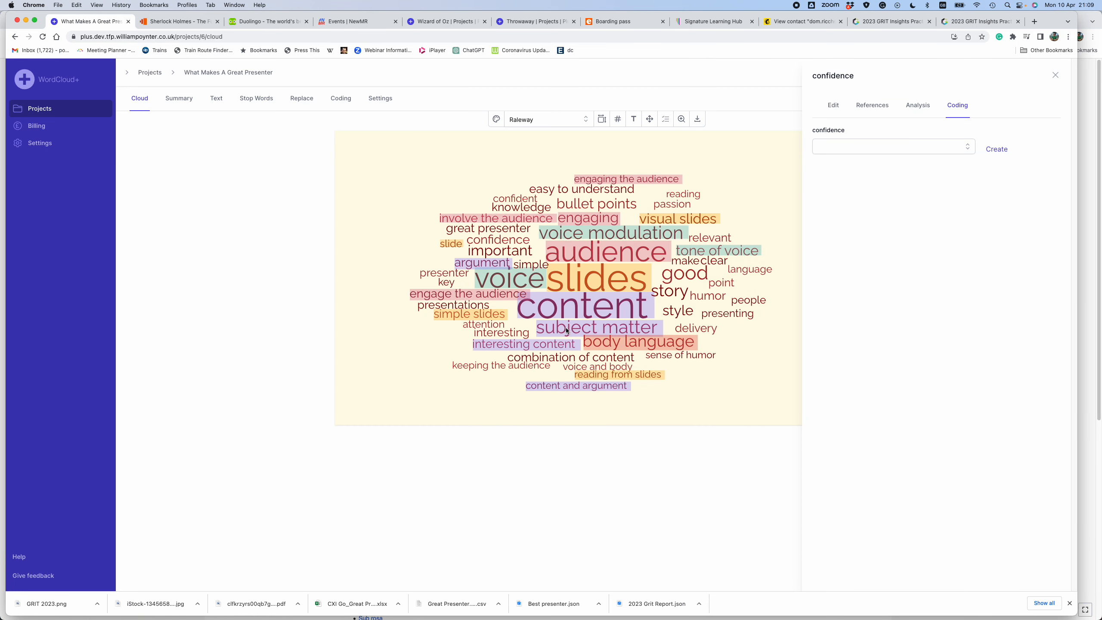
# - Review the Confidence code's references, view "confidence in what thy say makes them convincing content" in the source text, and return to the cloud
pyautogui.click(340, 100)
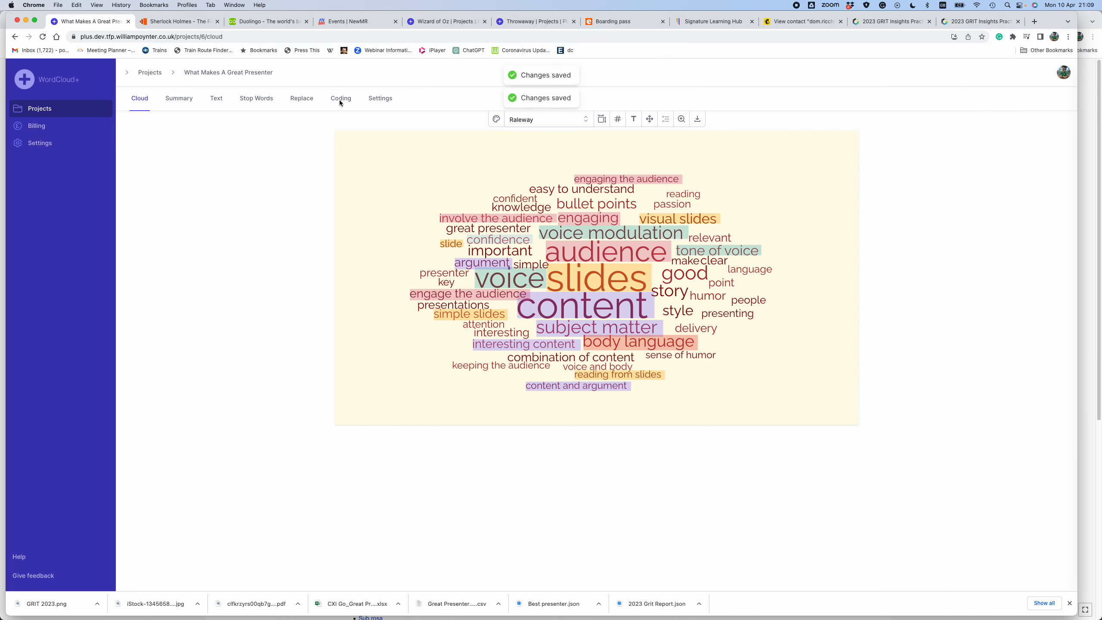
pyautogui.click(341, 103)
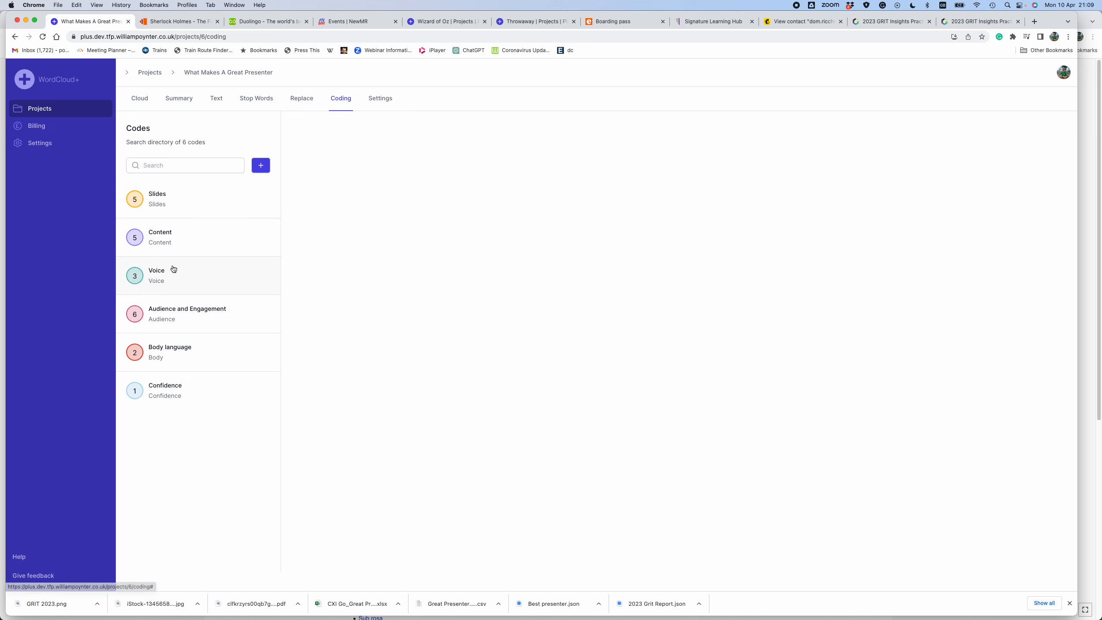
pyautogui.click(162, 379)
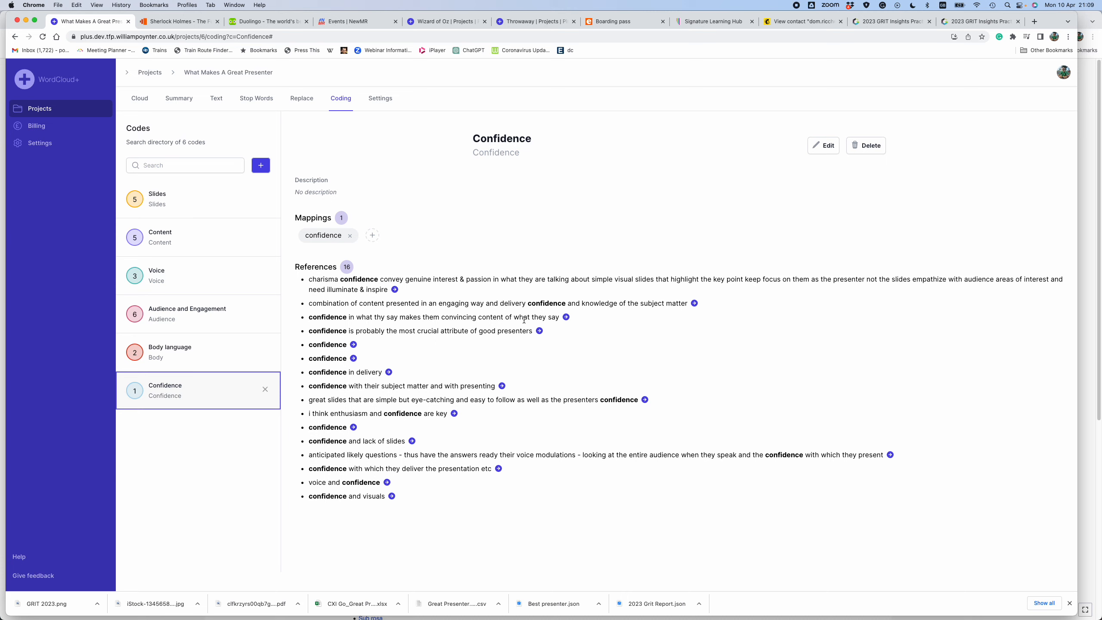
pyautogui.click(565, 317)
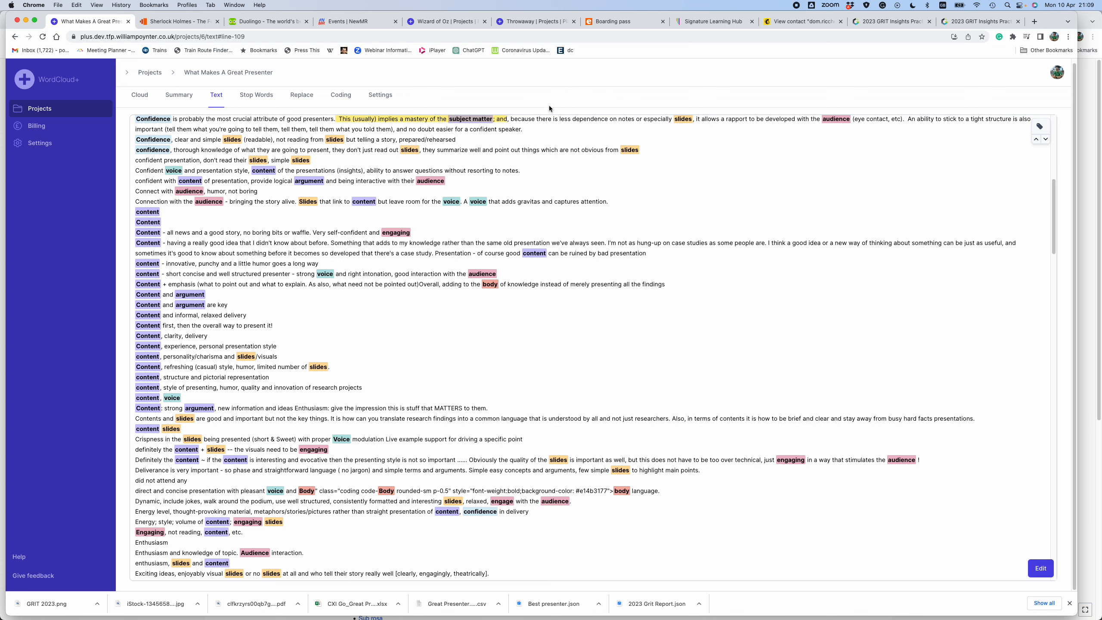
pyautogui.click(148, 96)
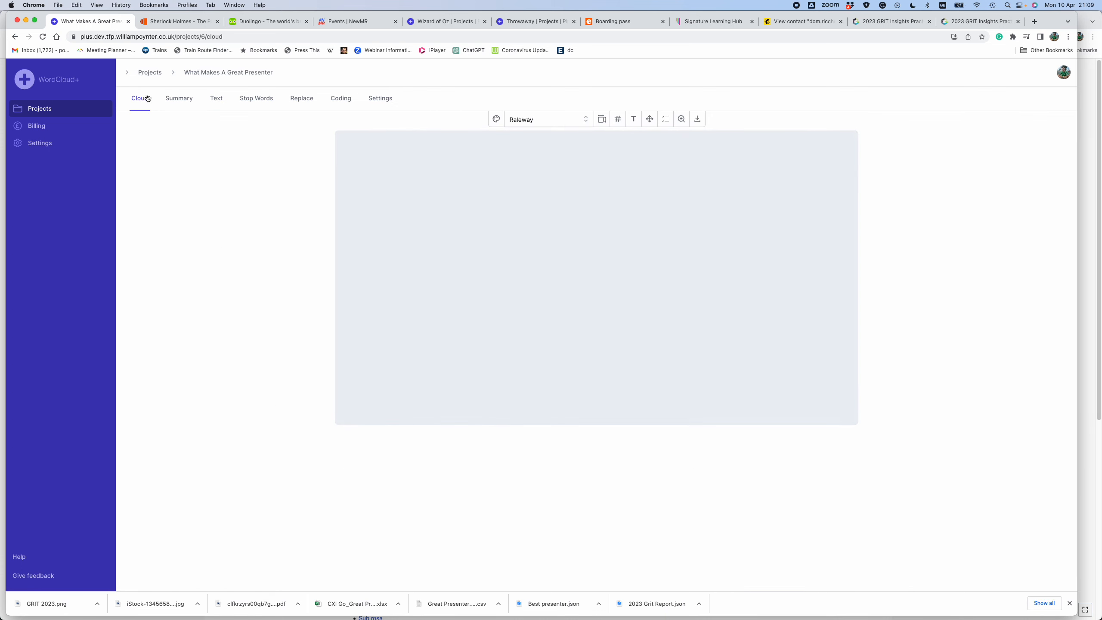